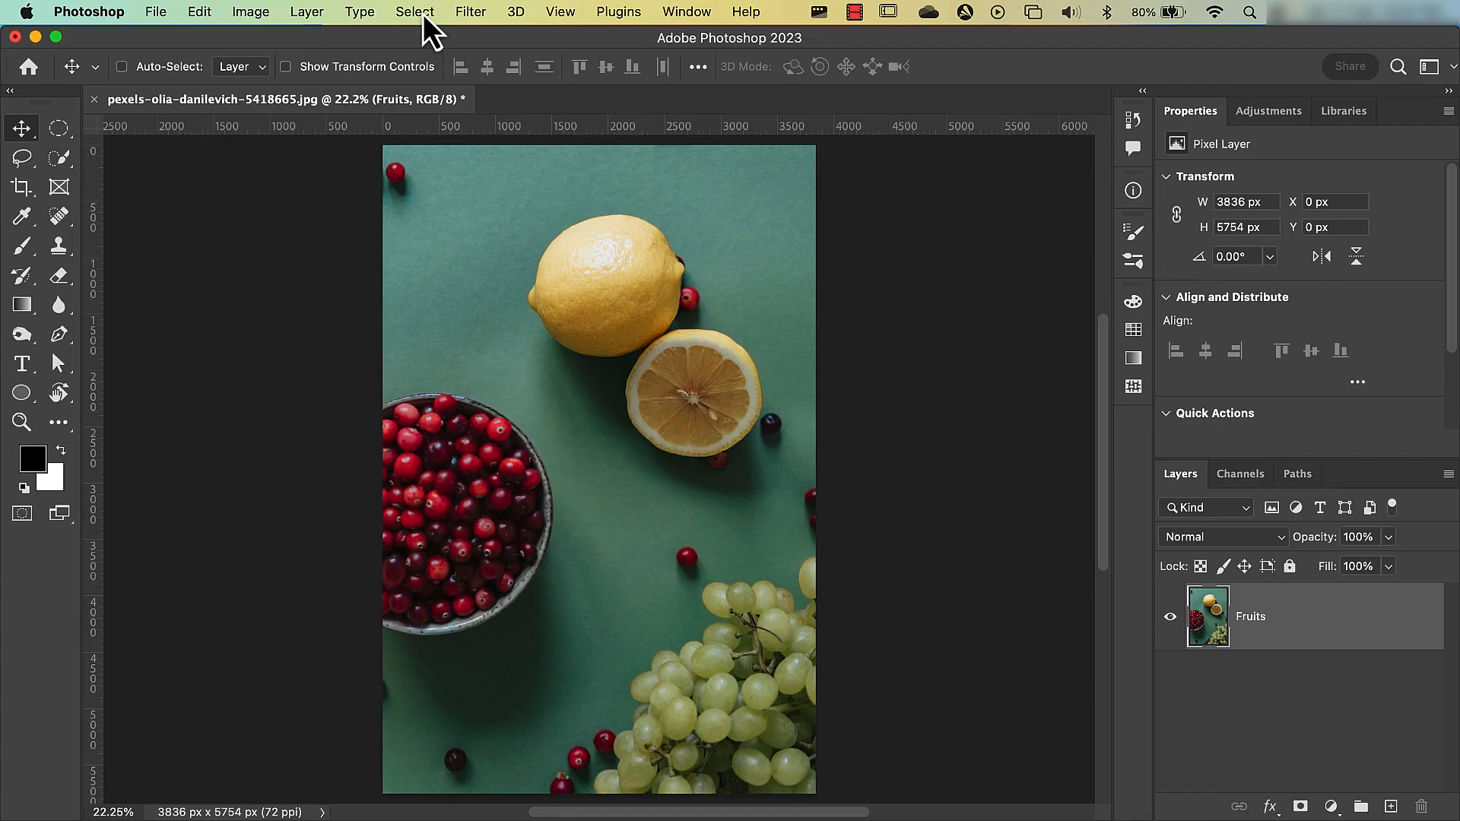
Start a Color Range selection on the Fruits layer and adjust its fuzziness
{"action": "left_click", "coordinate": [423, 14]}
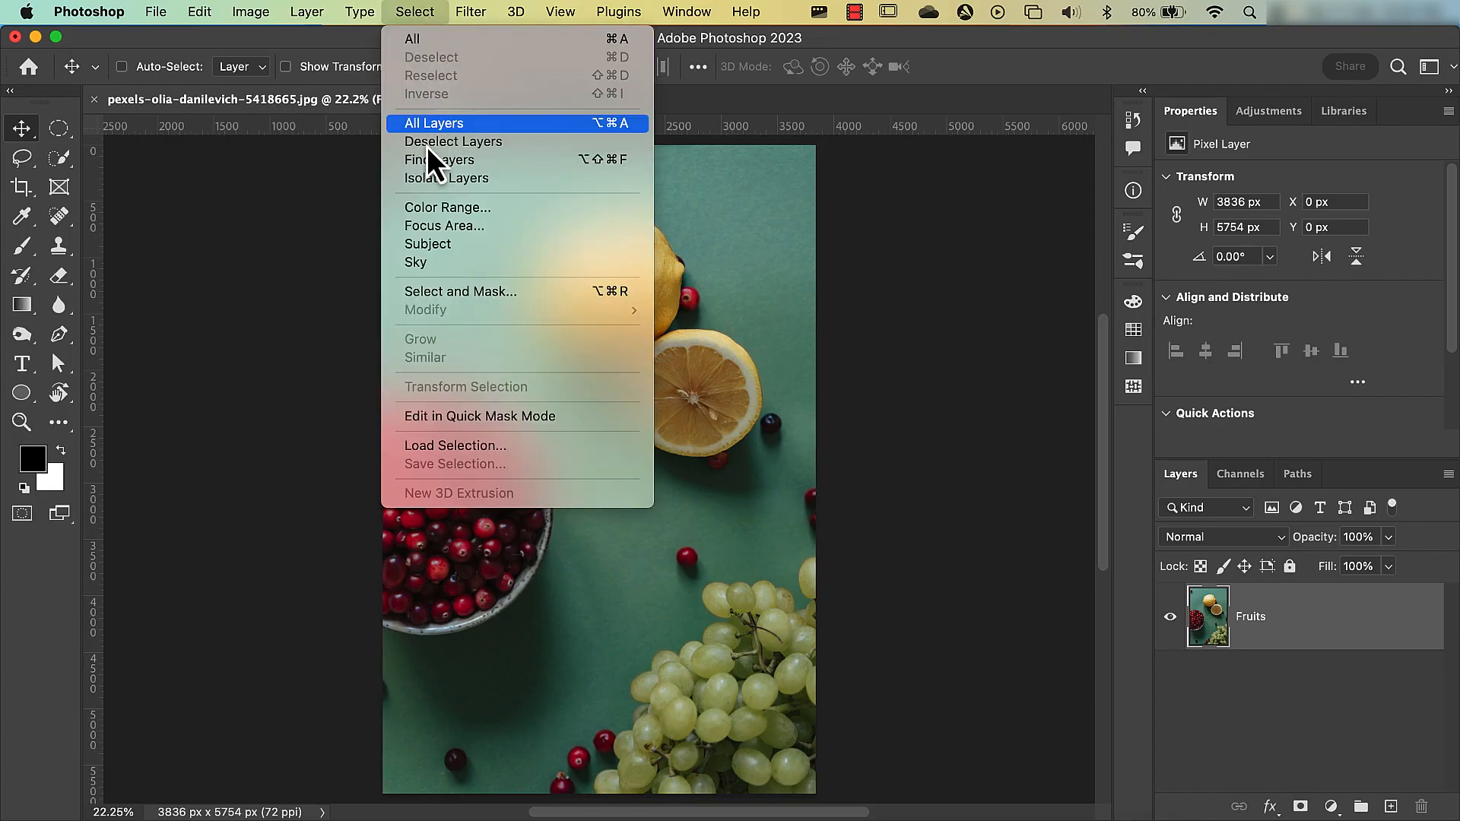
{"action": "left_click", "coordinate": [431, 206]}
{"action": "left_click", "coordinate": [951, 257]}
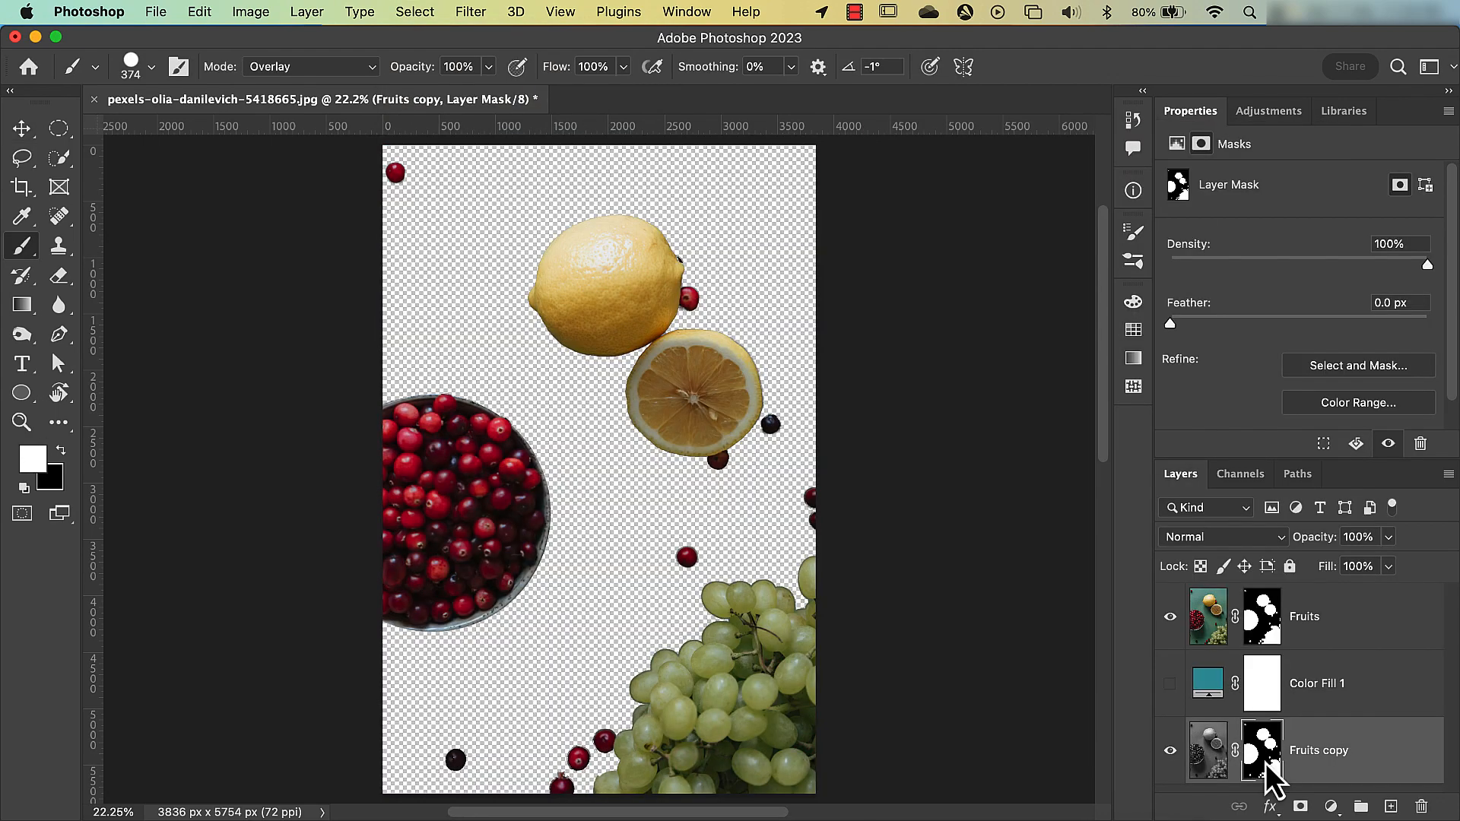
Invert the layer mask of the Fruits copy layer
{"action": "key", "text": "super+i"}
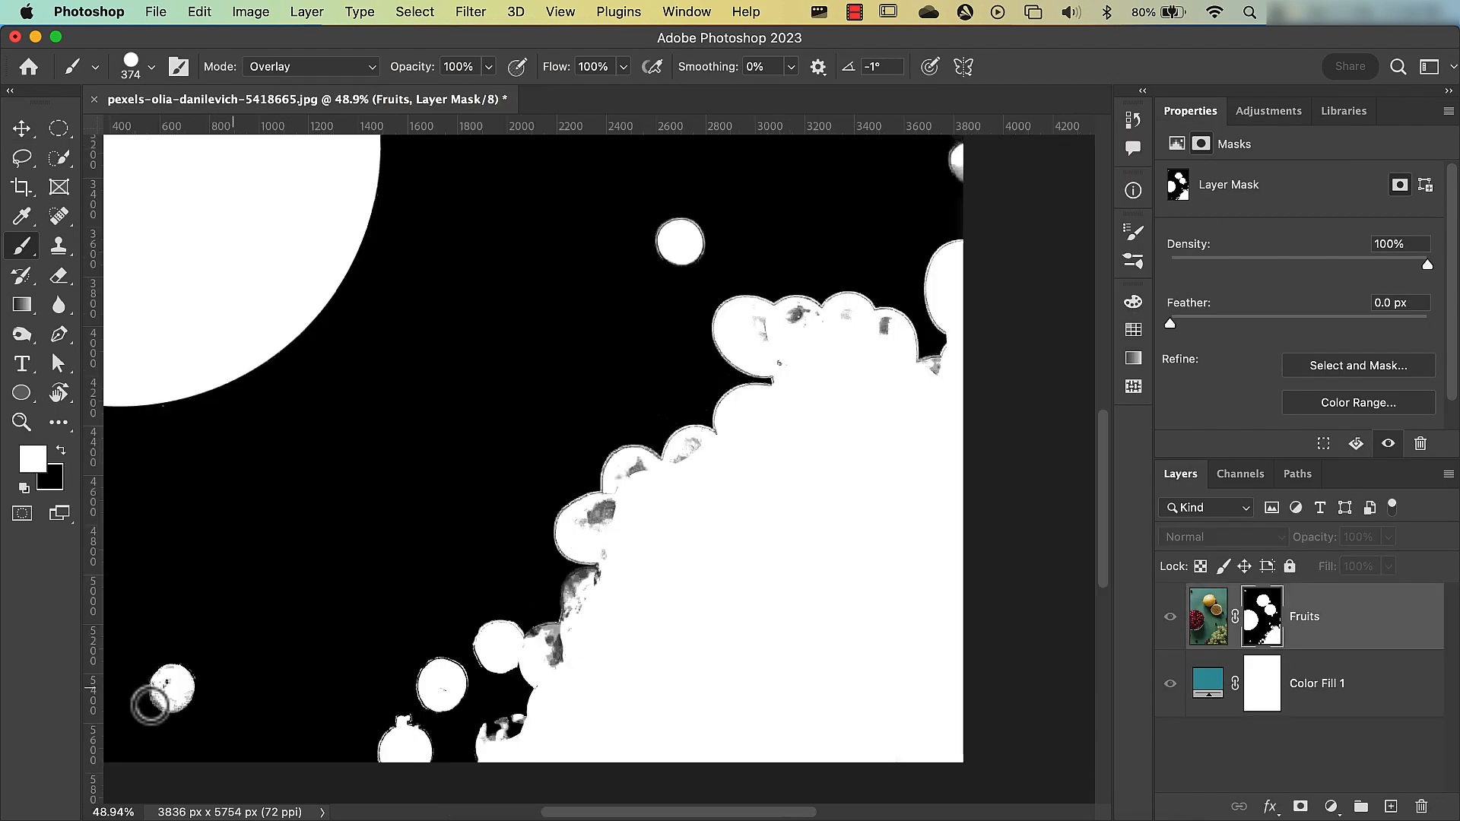
Paint the grey patches along the grapes white in the Fruits mask with an Overlay brush, and draw an elliptical selection over the cranberry bowl
{"action": "mouse_move", "coordinate": [578, 578]}
{"action": "left_mouse_down"}
{"action": "mouse_move", "coordinate": [619, 472]}
{"action": "mouse_move", "coordinate": [801, 330]}
{"action": "mouse_move", "coordinate": [961, 361]}
{"action": "left_mouse_up"}
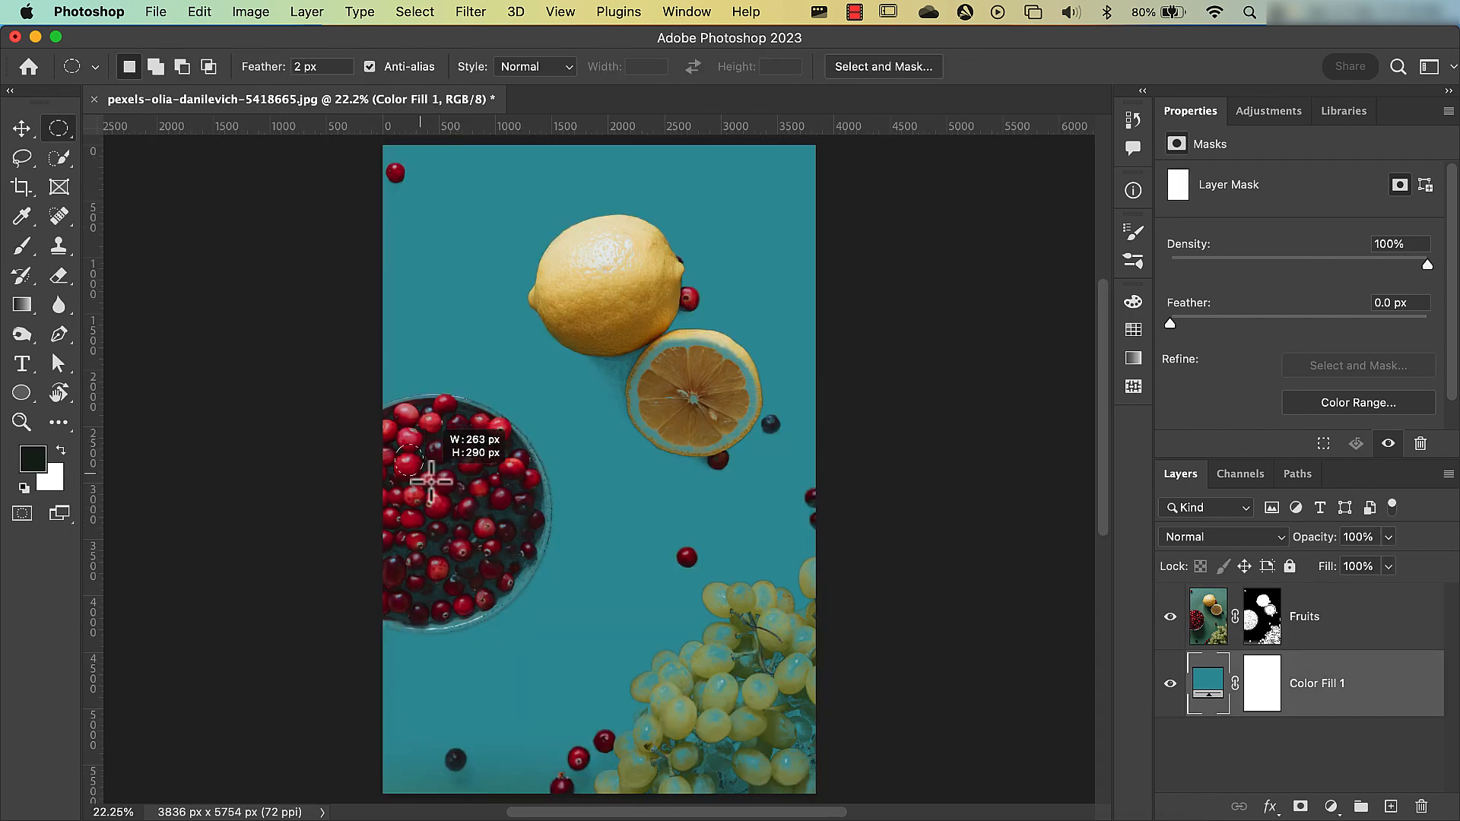
{"action": "left_click_drag", "start_coordinate": [433, 463], "coordinate": [570, 600]}
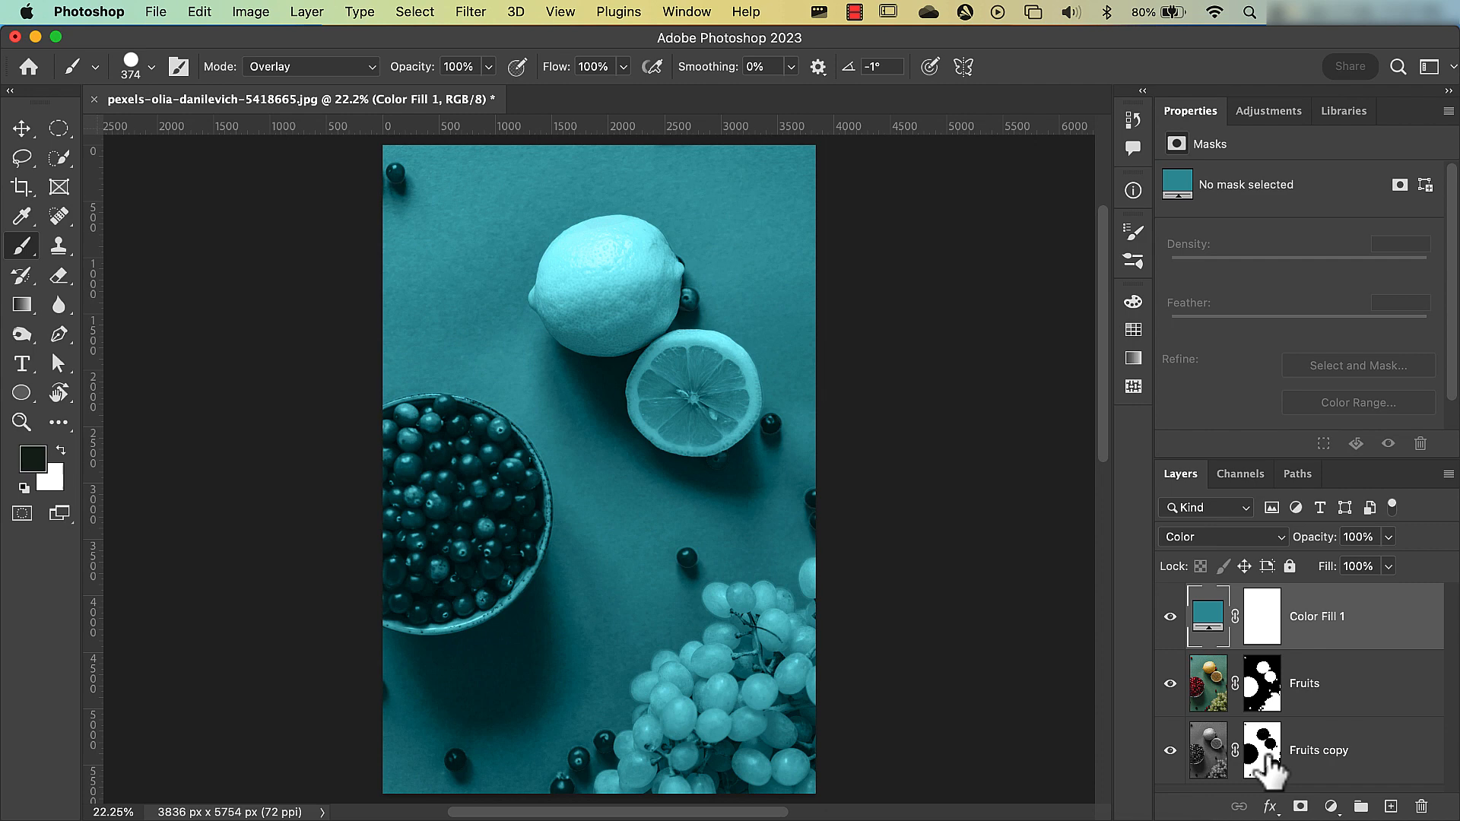
Replace the Color Fill 1 mask with a copy of the Fruits copy mask and adjust the hue of the fill color
{"action": "left_click_drag", "start_coordinate": [1263, 751], "coordinate": [1267, 619]}
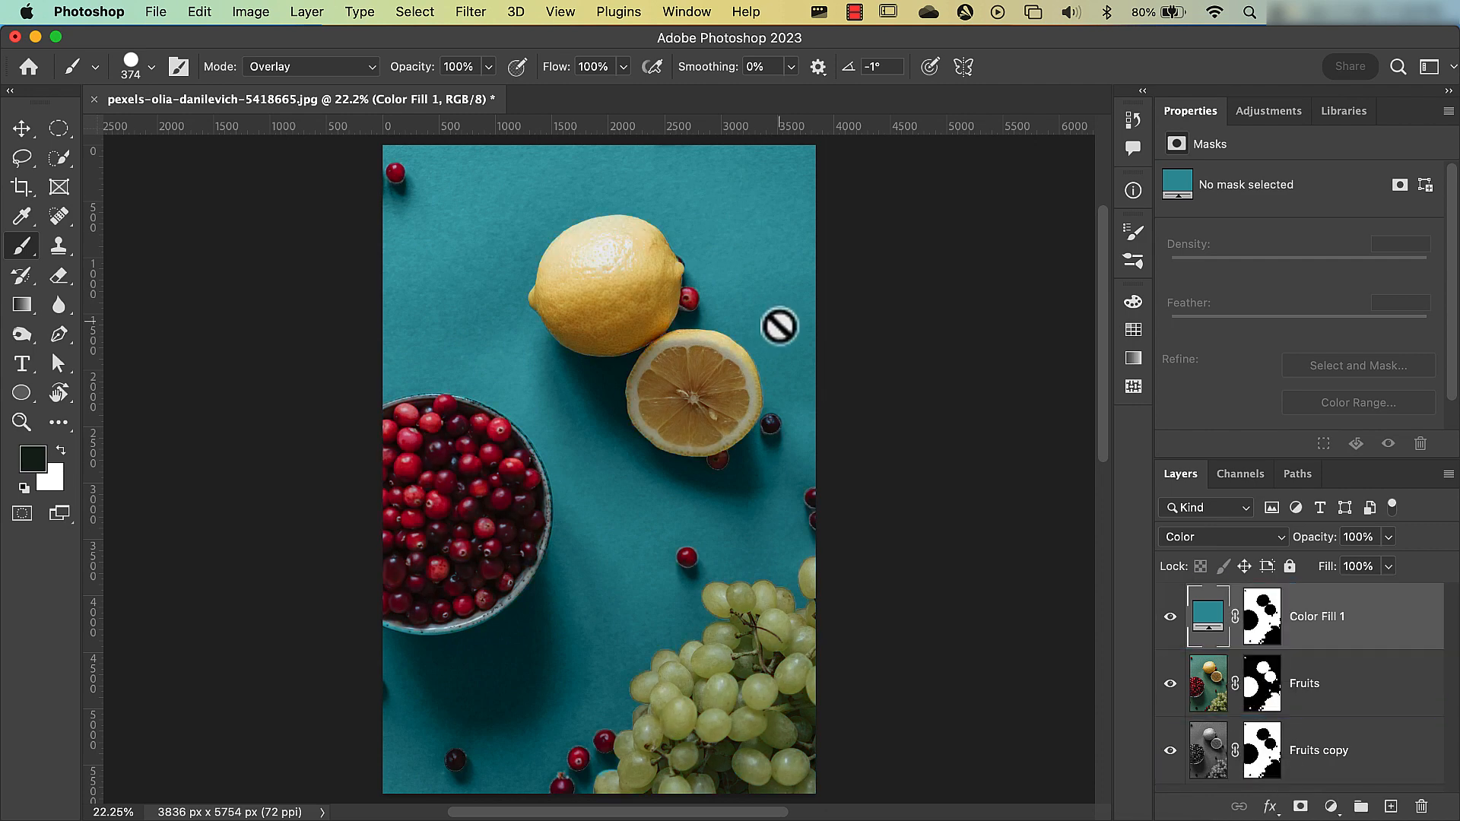
{"action": "double_click", "coordinate": [1208, 616]}
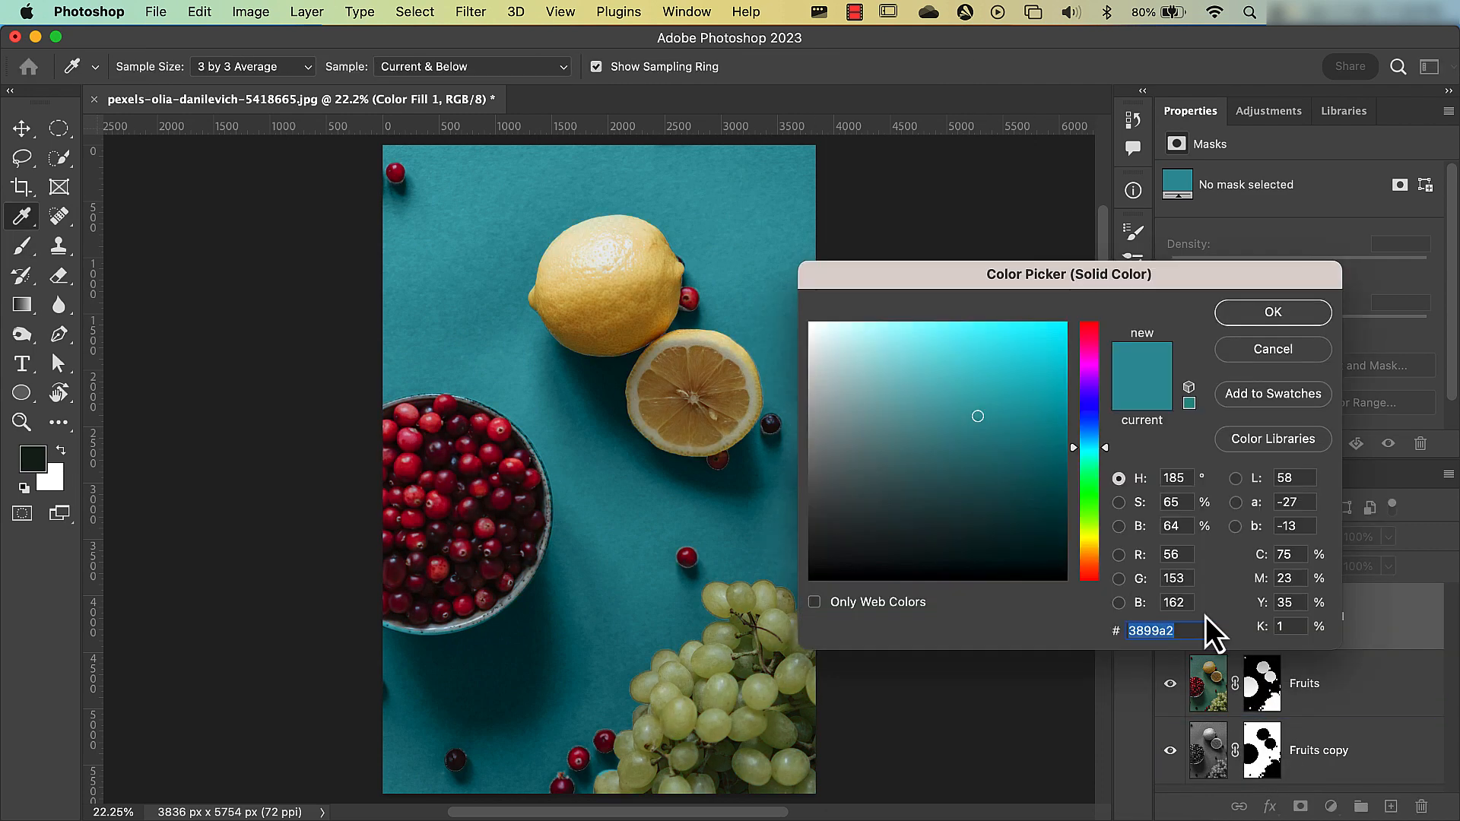
{"action": "left_click_drag", "start_coordinate": [1097, 485], "coordinate": [1094, 454]}
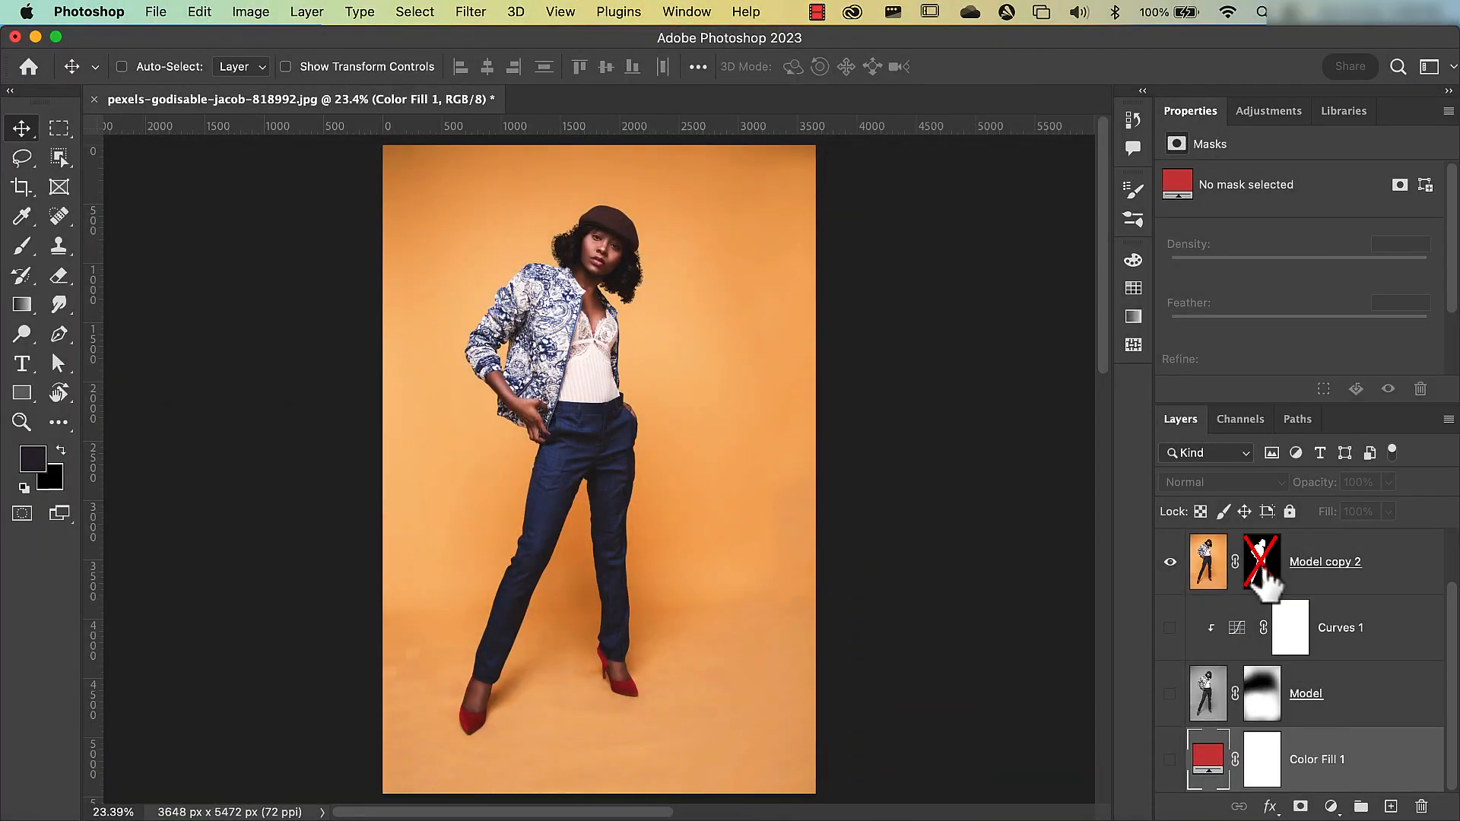
Toggle the visibility of the layers beneath Model copy 2 to compare the original and recolored backgrounds
{"action": "left_click", "coordinate": [1170, 627]}
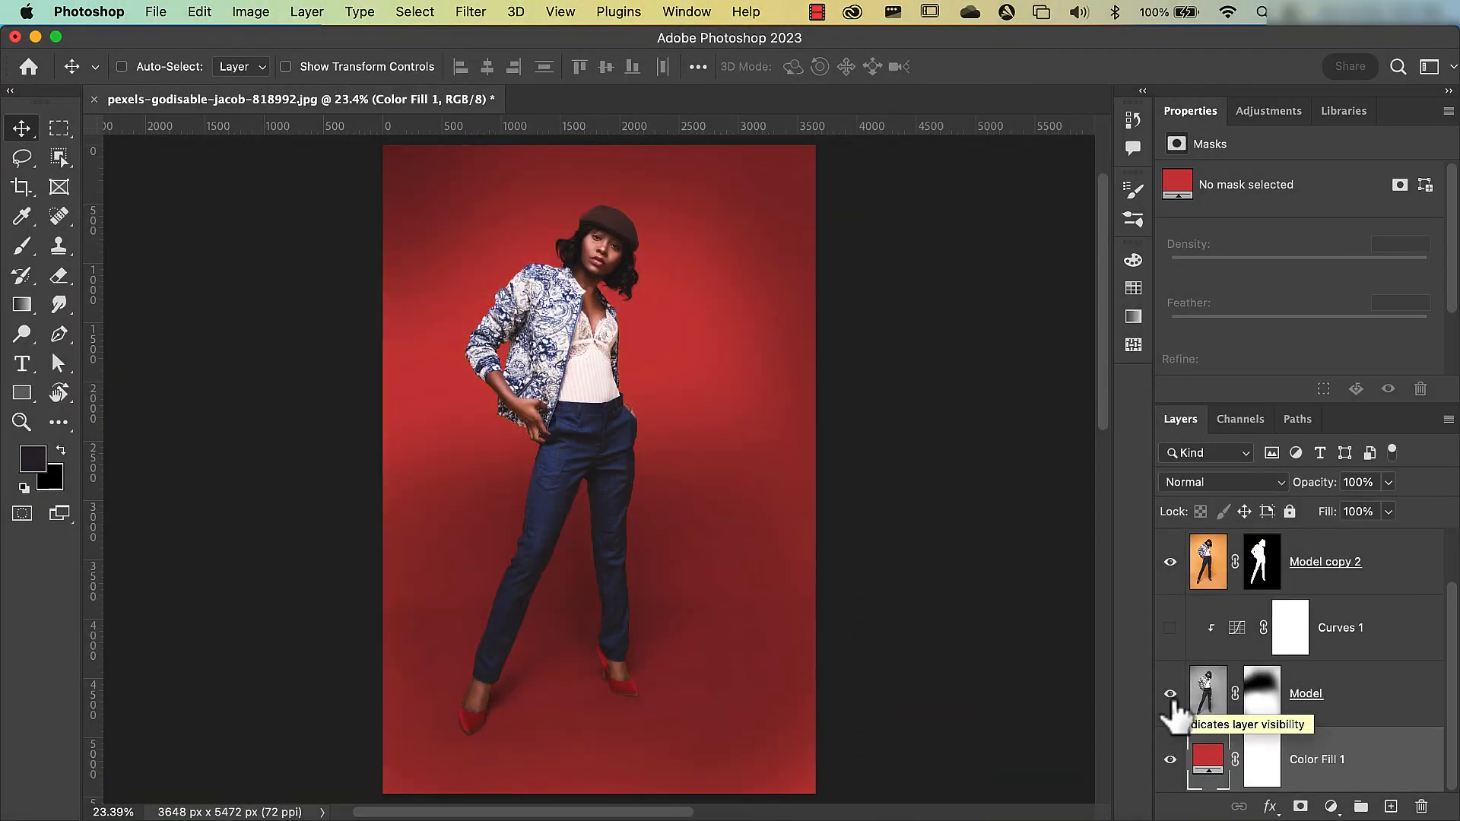
{"action": "left_click", "coordinate": [1170, 628]}
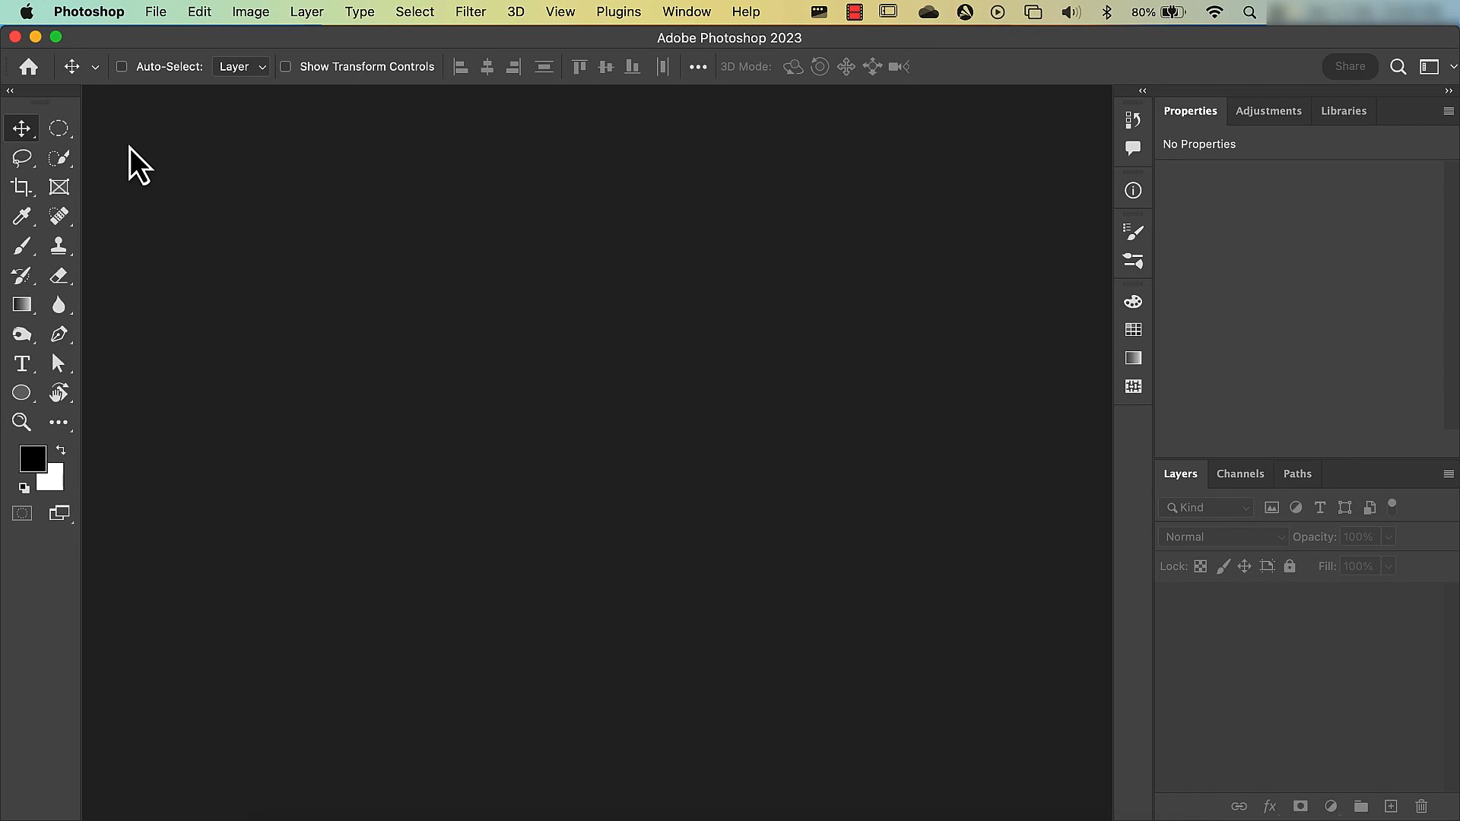
Open the Pexels fruit photo 5418665 from the Images folder and fit it in view
{"action": "left_click", "coordinate": [157, 17]}
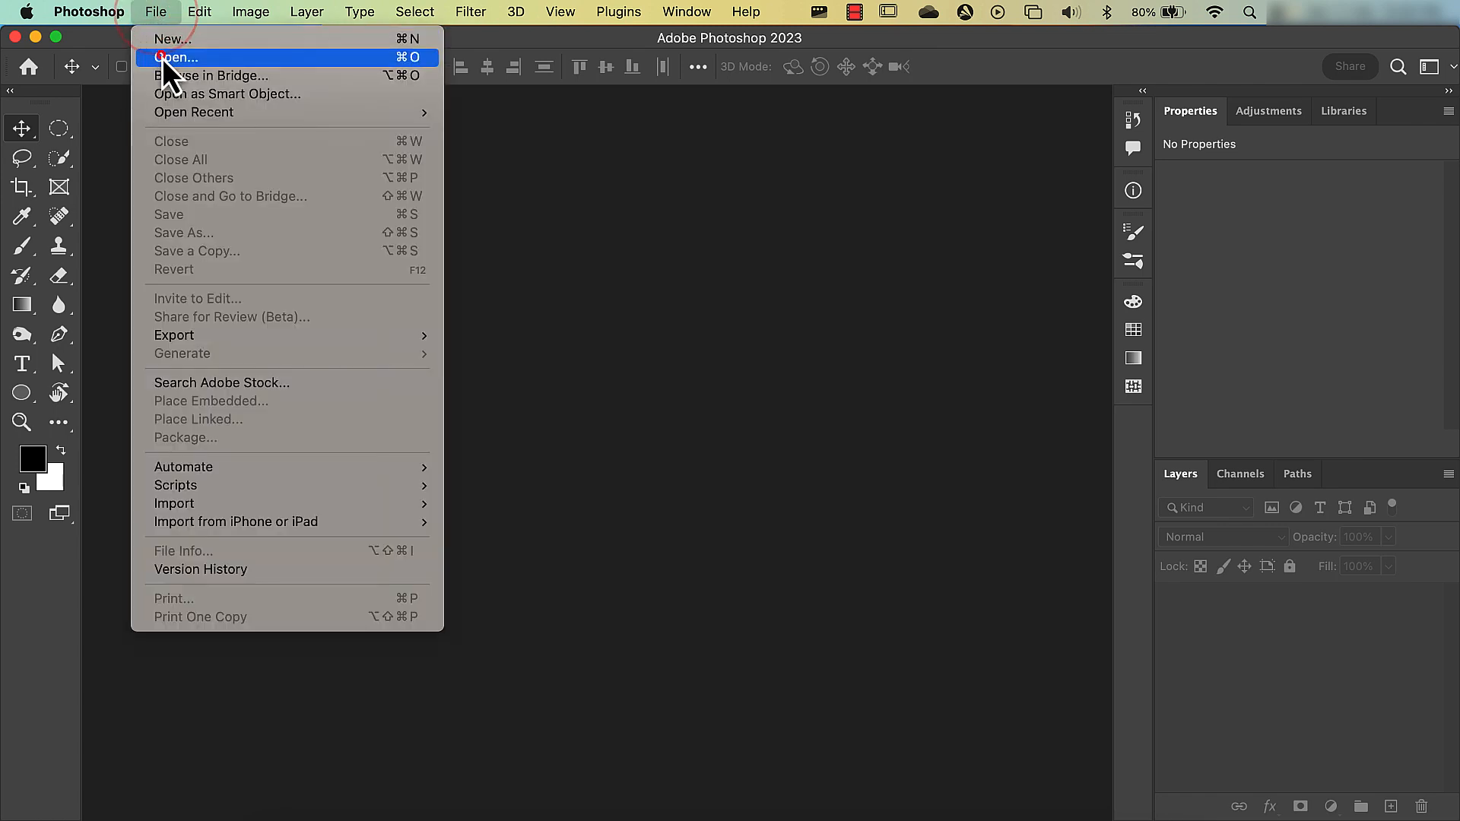
{"action": "left_click", "coordinate": [162, 58]}
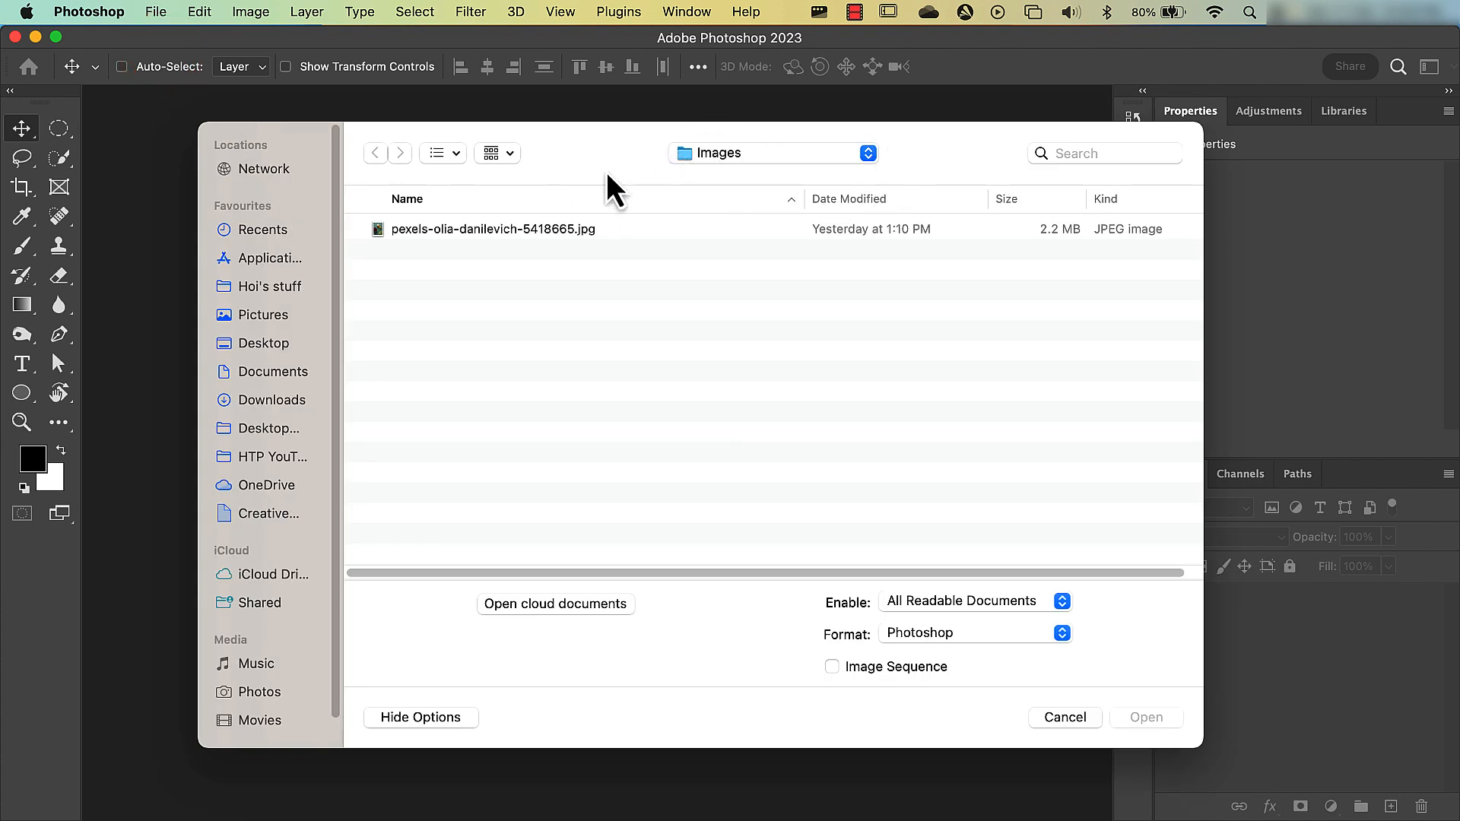
{"action": "double_click", "coordinate": [518, 230]}
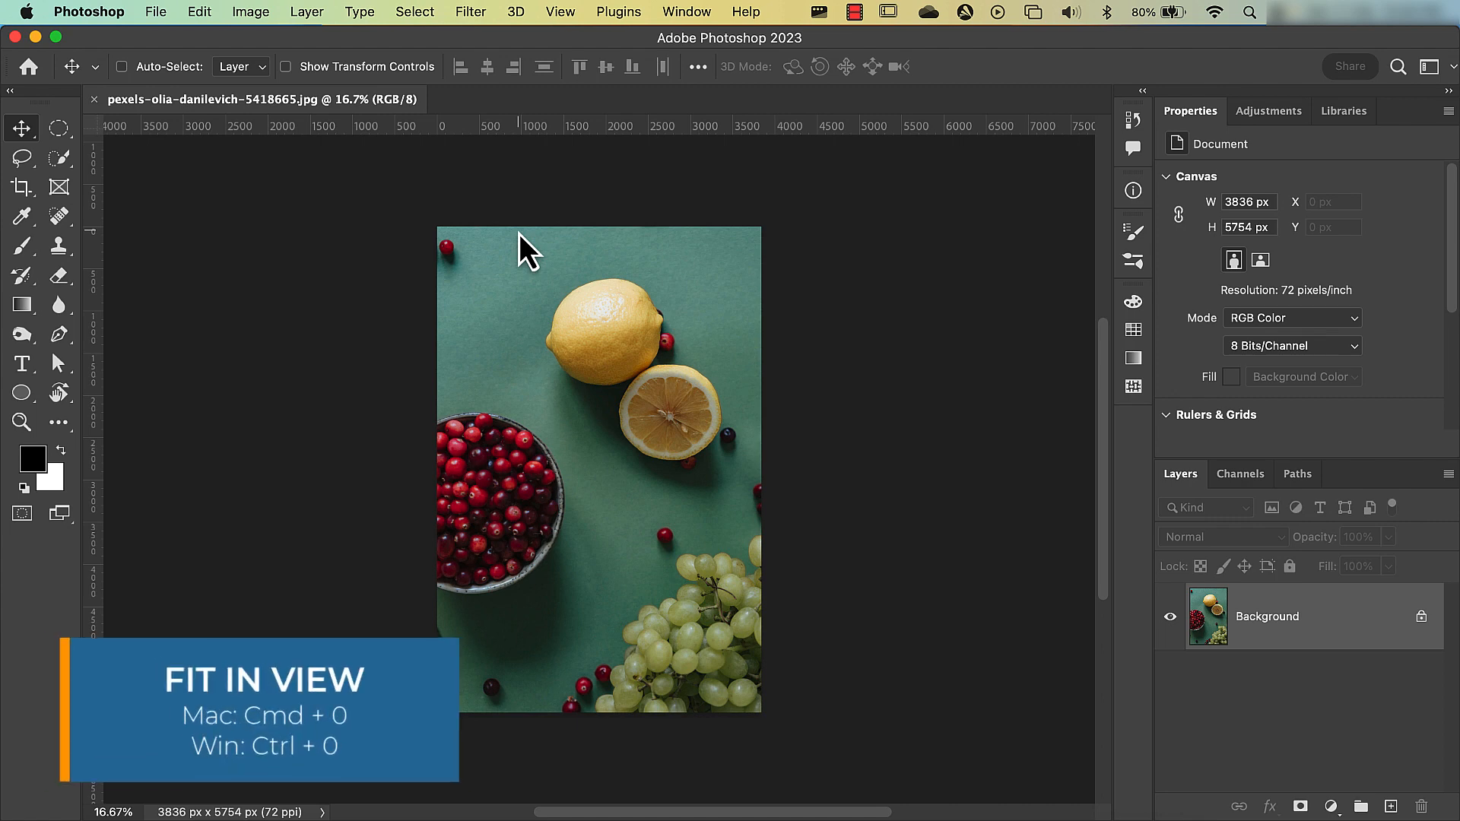
{"action": "key", "text": "super+0"}
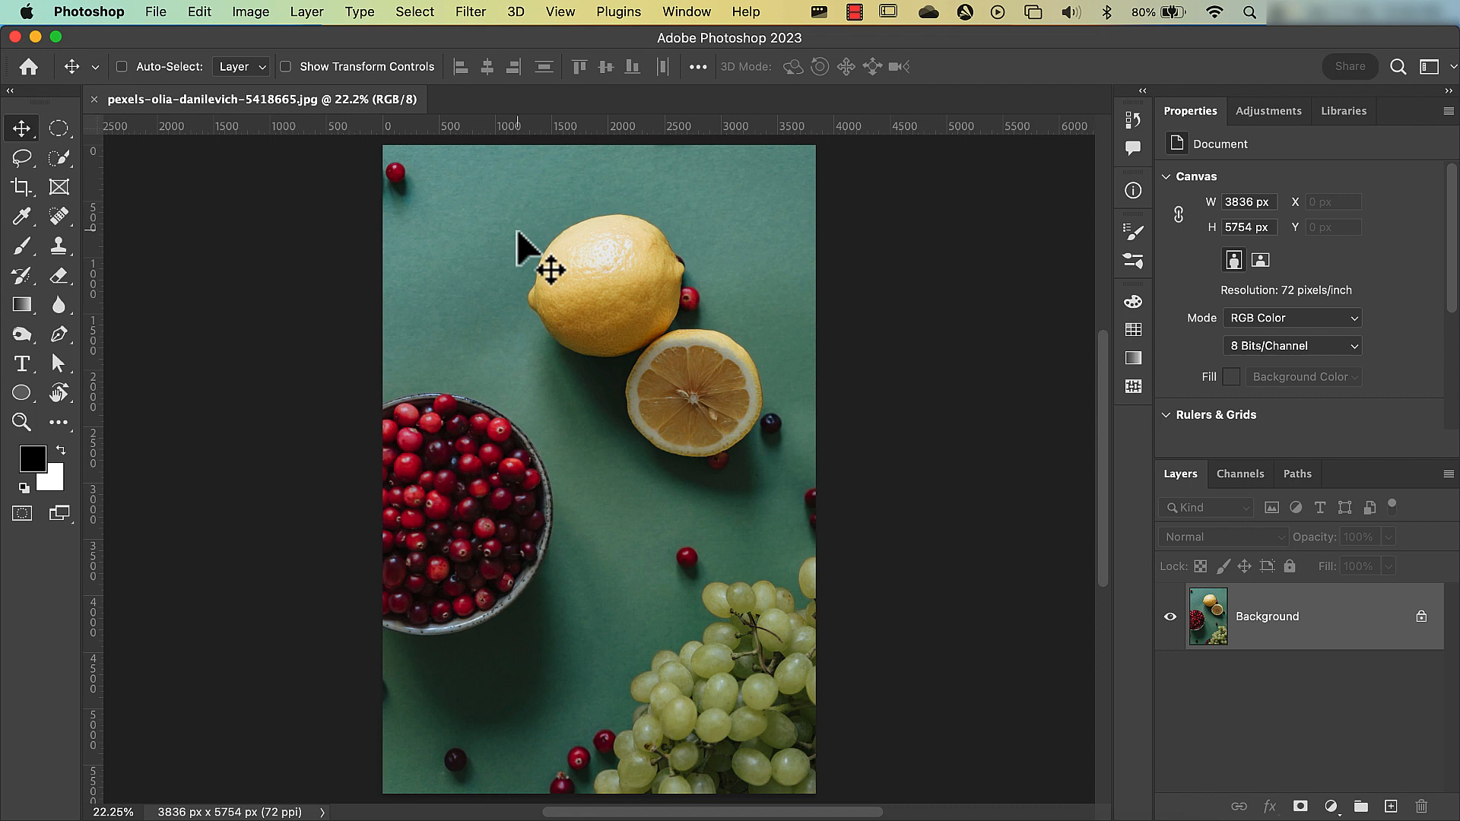
Unlock the Background layer and rename it Fruits
{"action": "left_click", "coordinate": [1420, 617]}
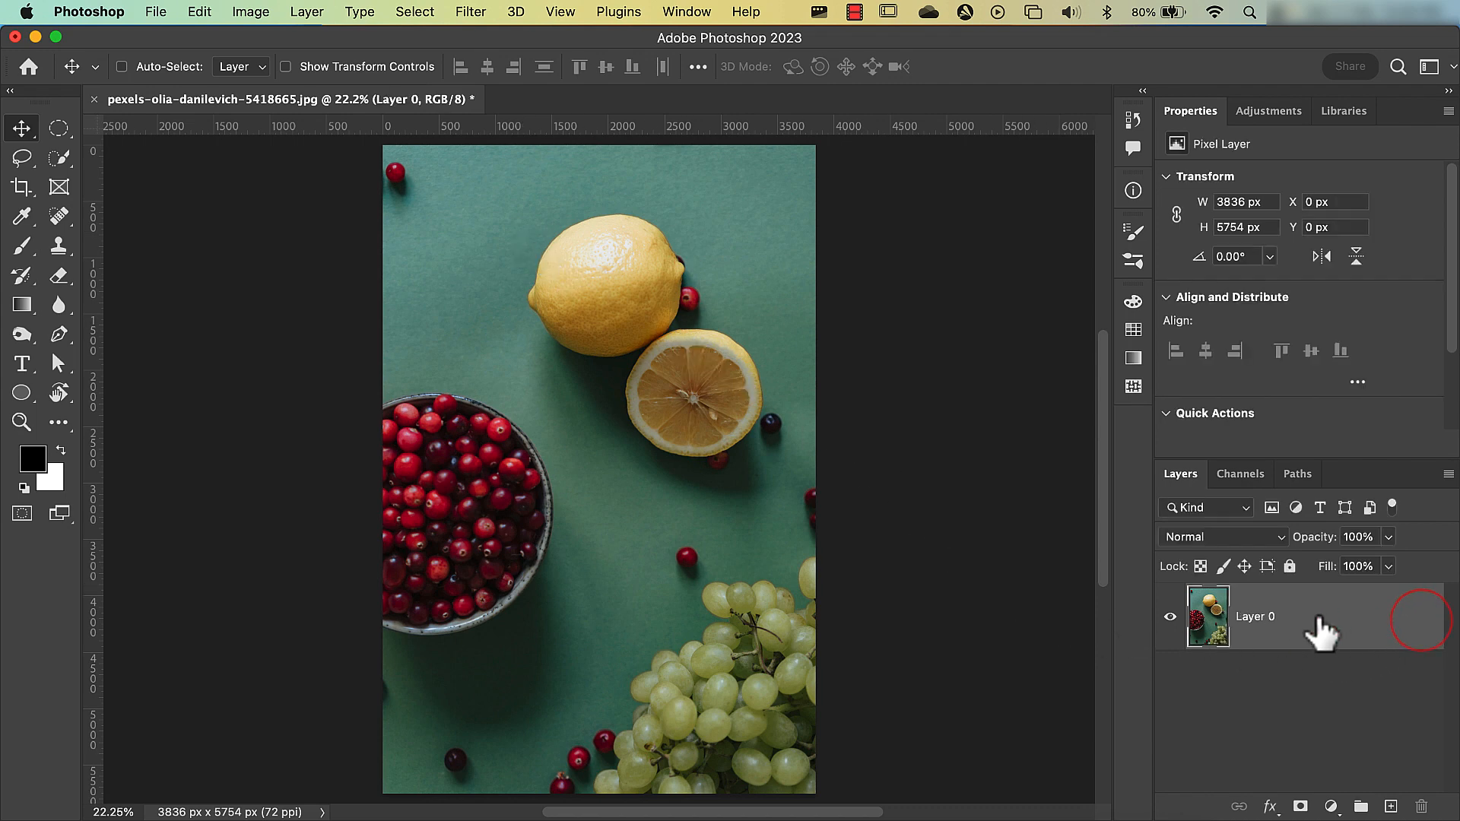
{"action": "double_click", "coordinate": [1253, 620]}
{"action": "type", "text": "Fruits"}
{"action": "key", "text": "Return"}
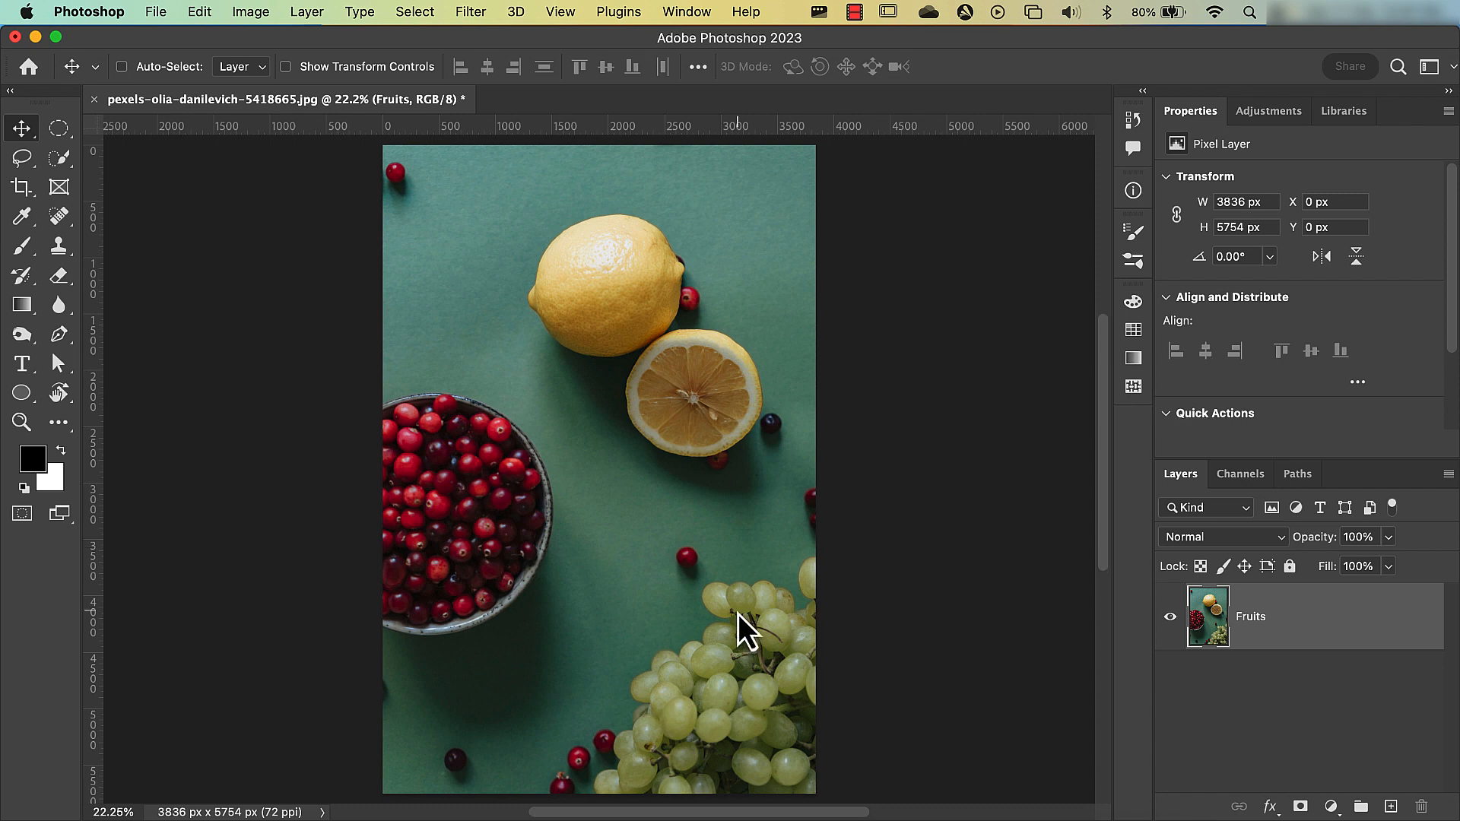
Open Color Range for the Fruits layer, try the Image thumbnail, and return it to Selection, keeping Selection Preview at None
{"action": "left_click", "coordinate": [423, 13]}
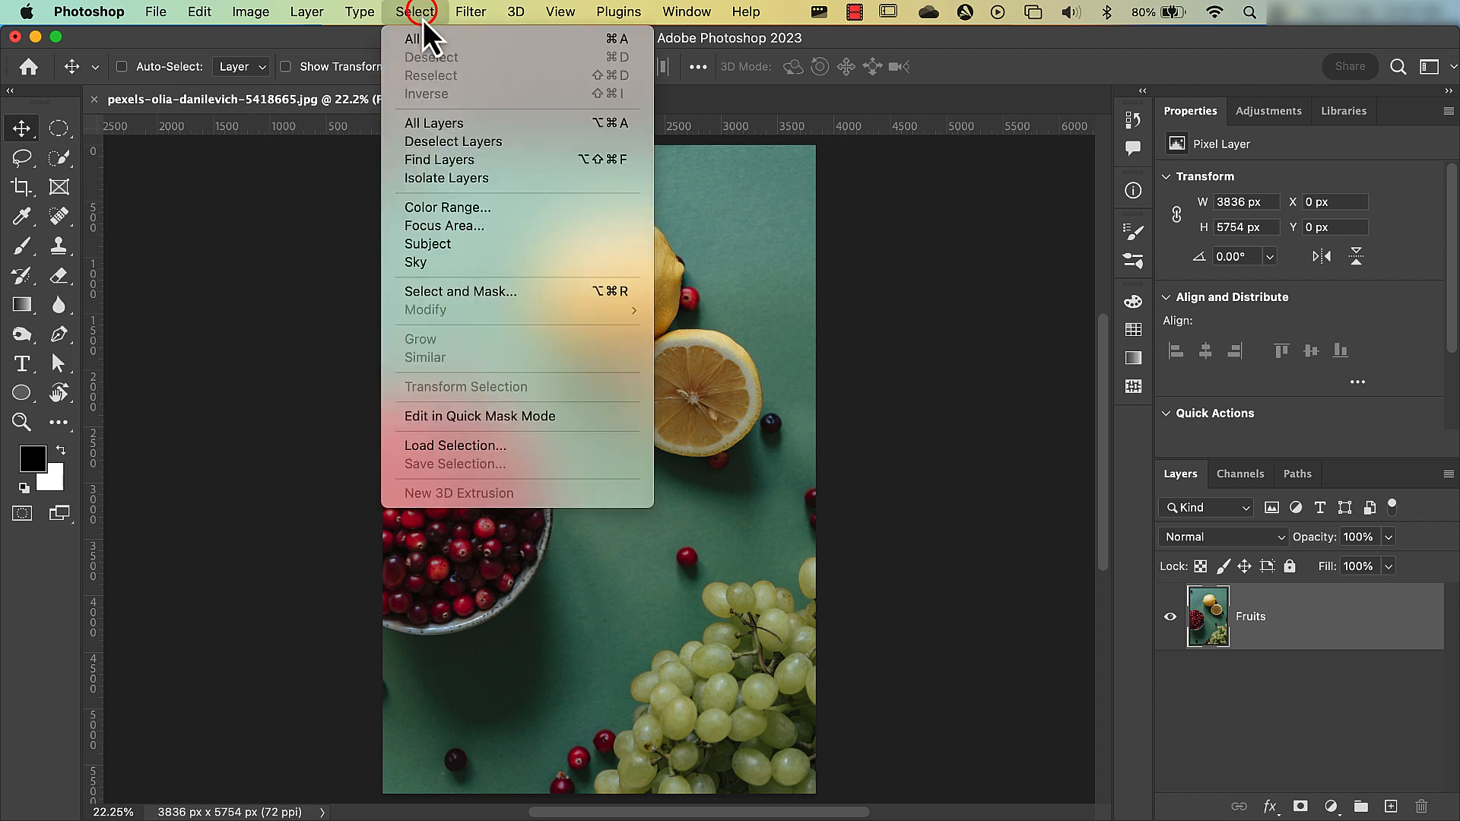
{"action": "left_click", "coordinate": [432, 215]}
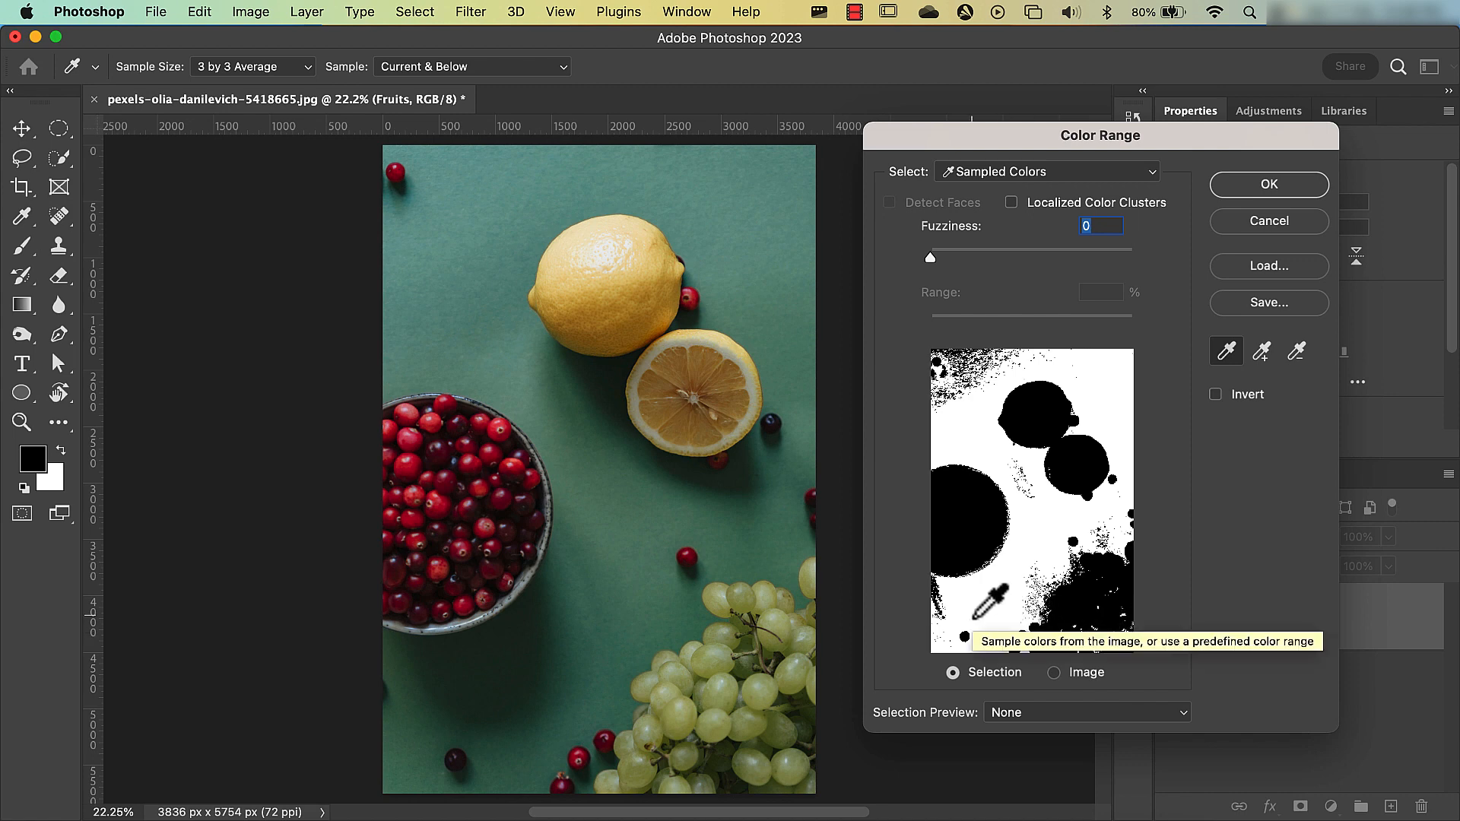
{"action": "left_click", "coordinate": [1054, 676]}
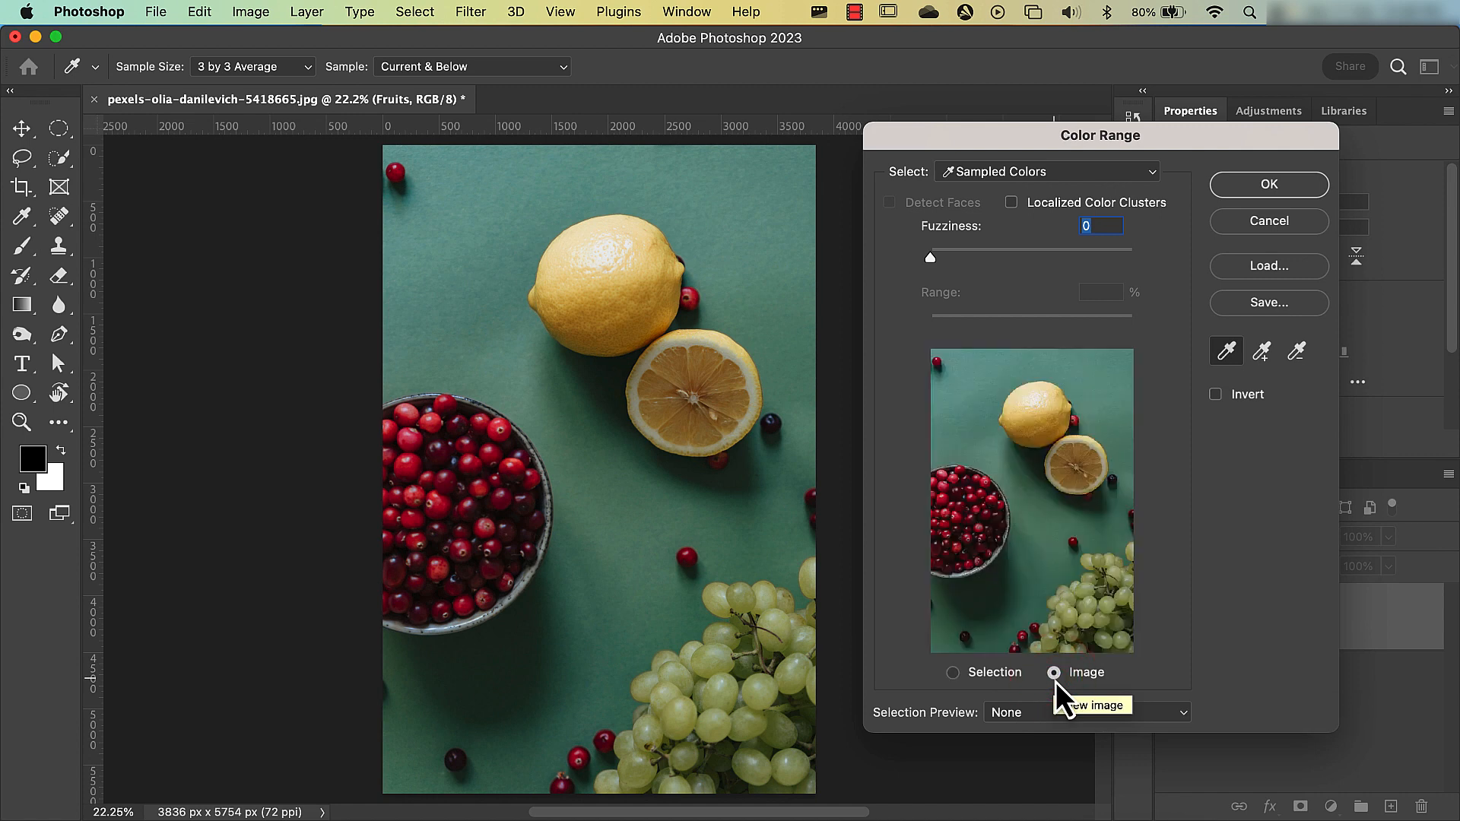
{"action": "left_click", "coordinate": [990, 678]}
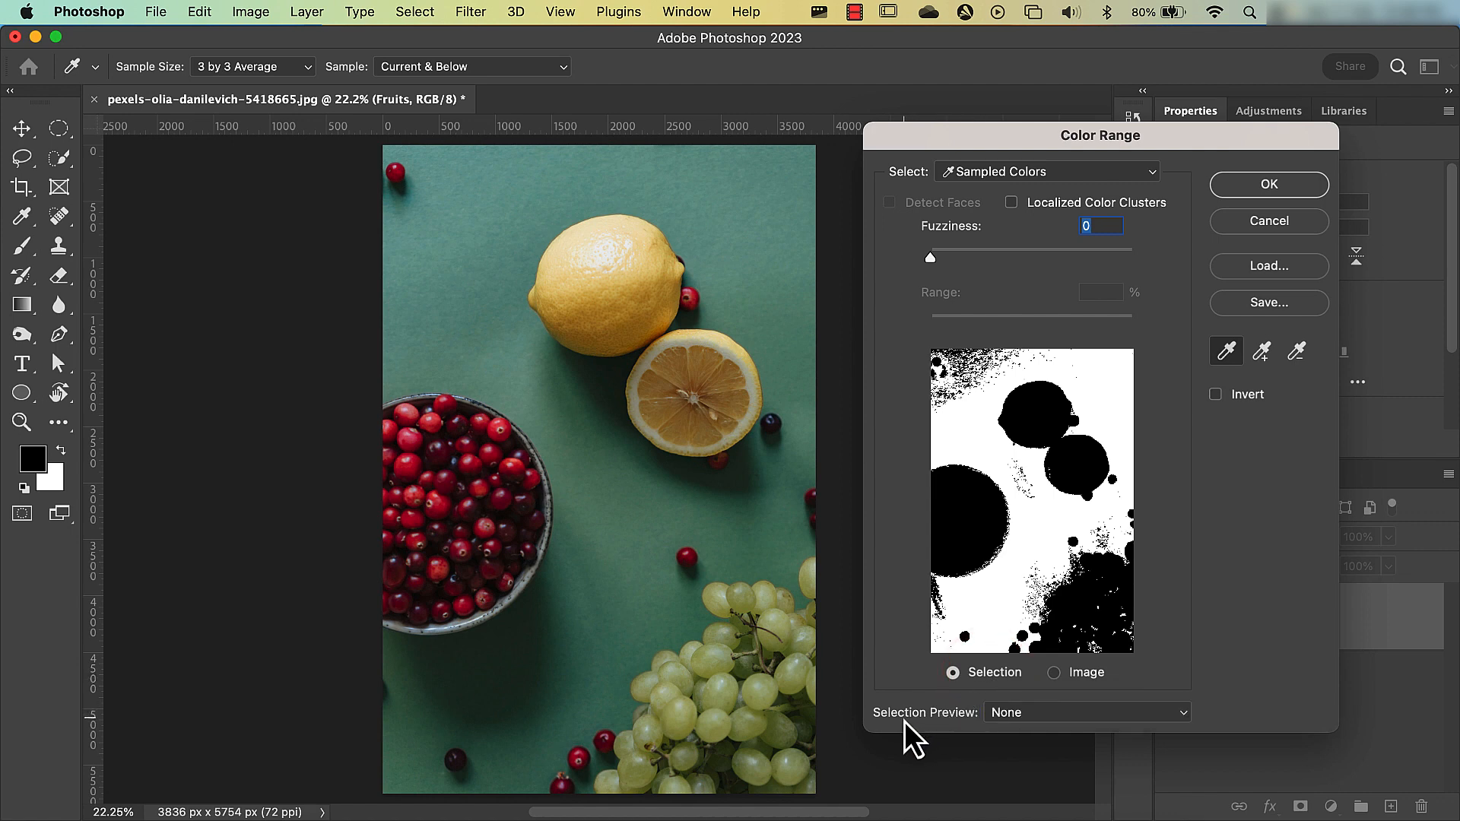
{"action": "left_click", "coordinate": [1020, 719]}
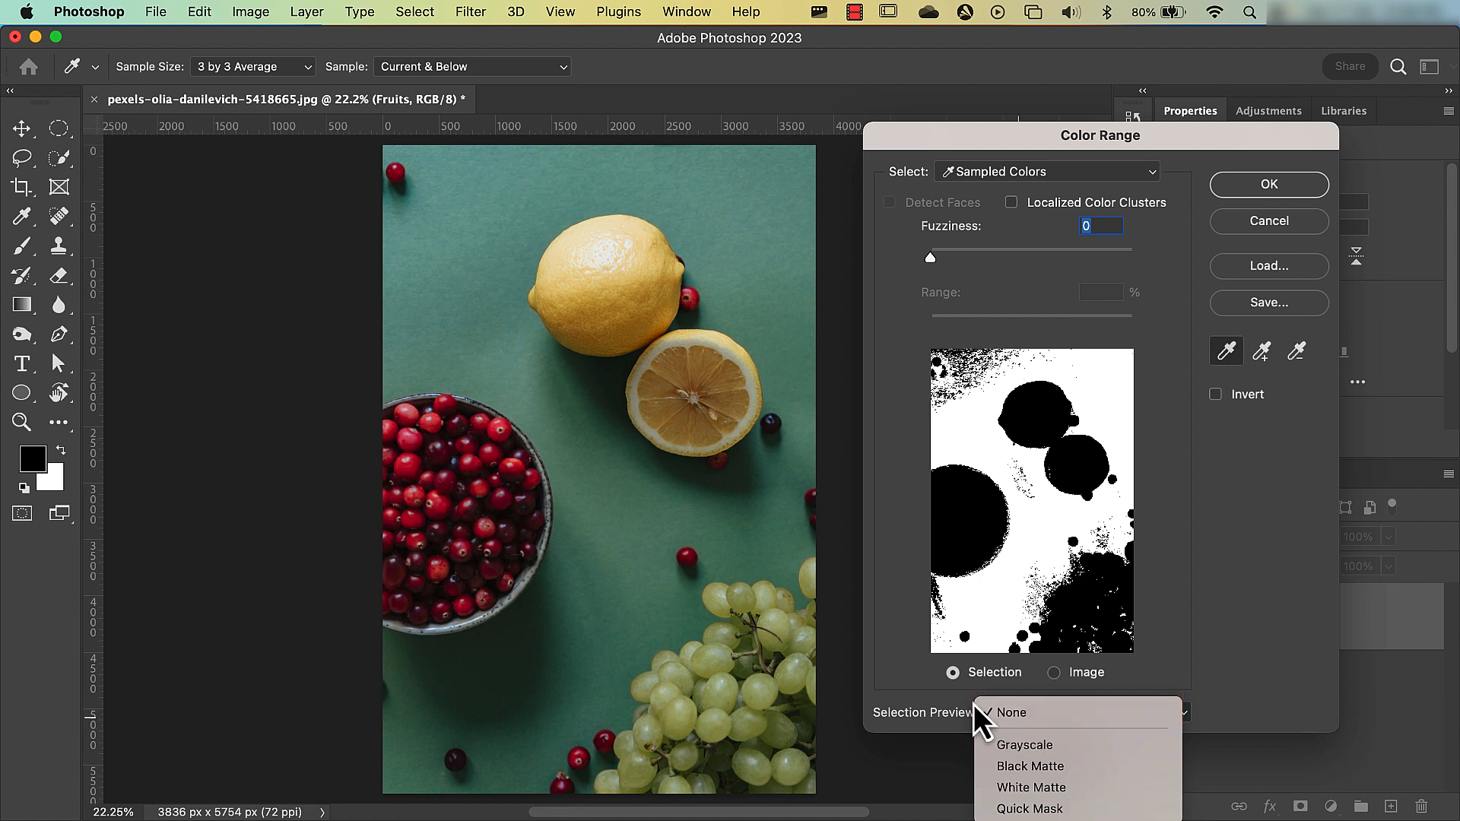
{"action": "left_click", "coordinate": [953, 699]}
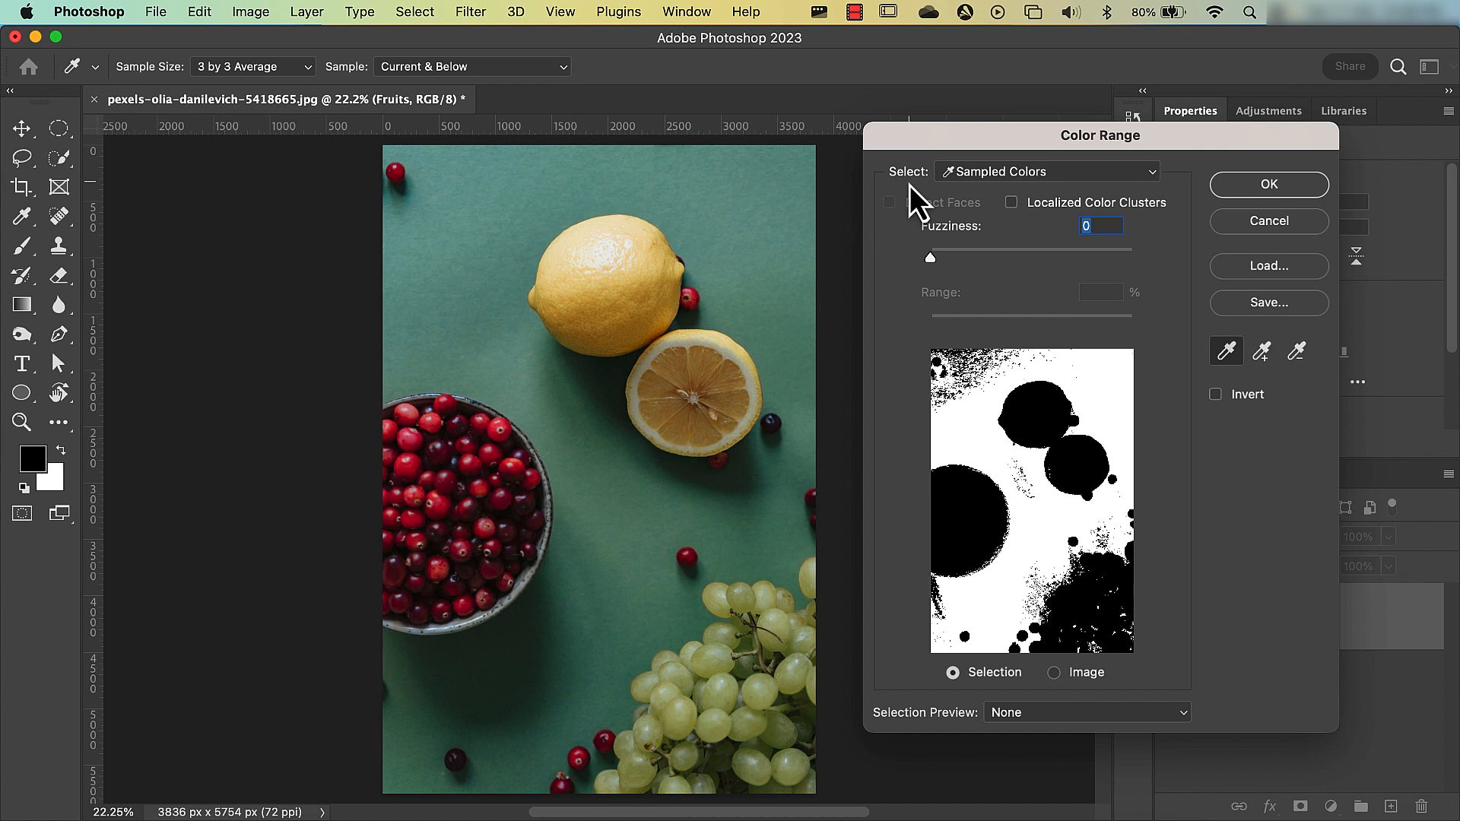
Select the Reds preset in Color Range and preview the selection as Black Matte
{"action": "left_click", "coordinate": [1007, 179]}
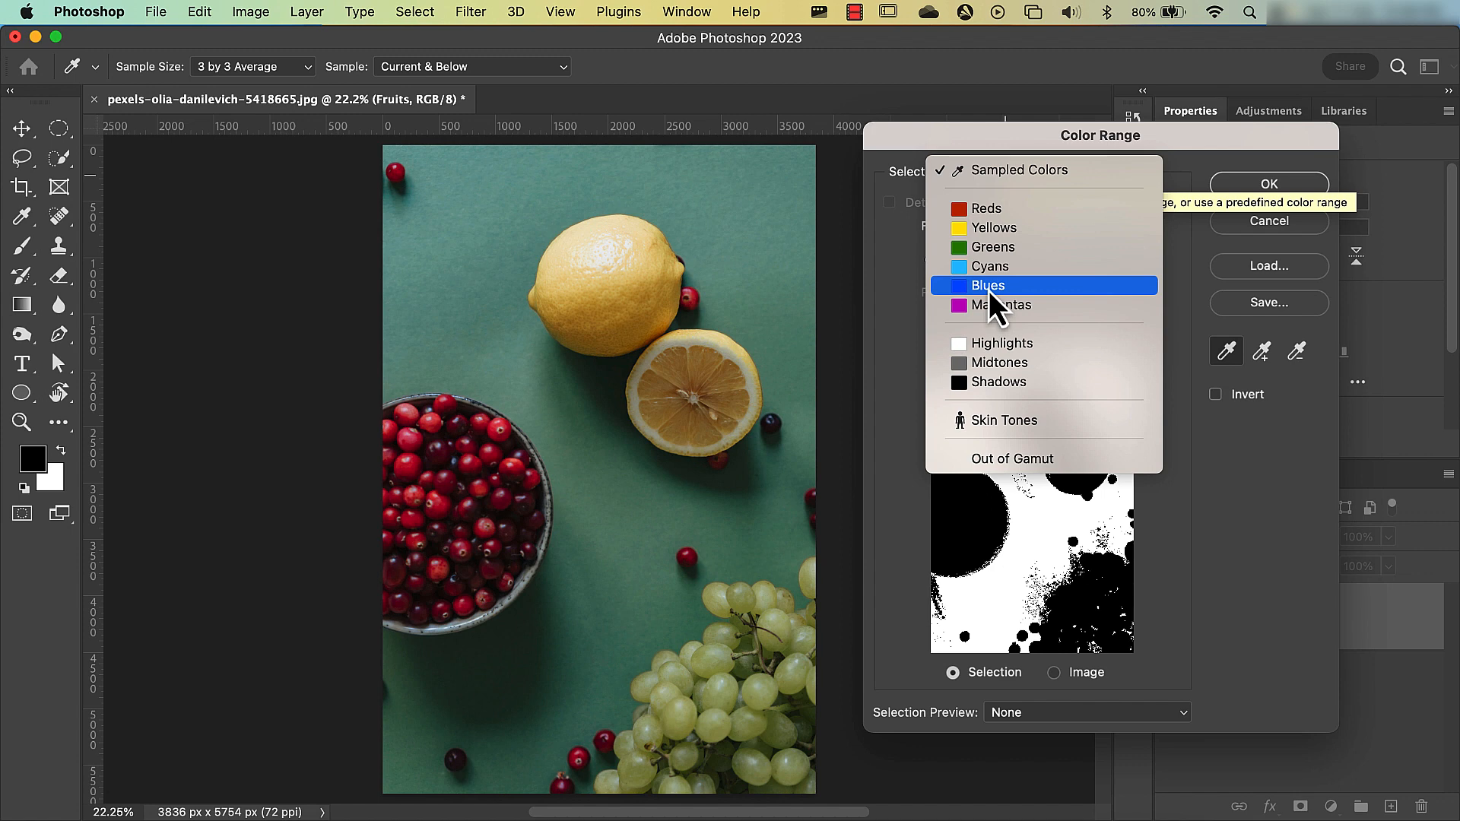
{"action": "left_click", "coordinate": [985, 209]}
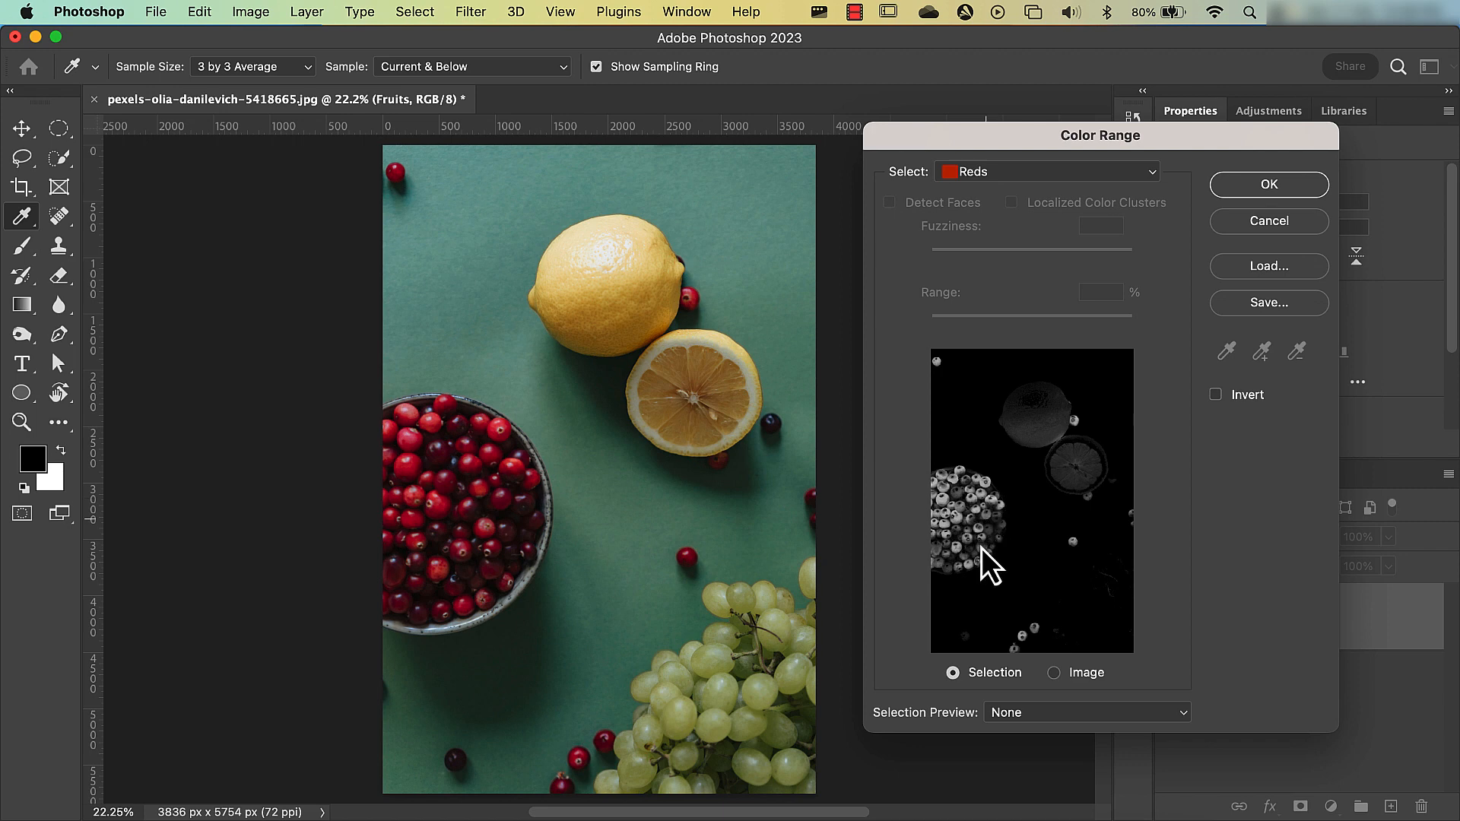
{"action": "left_click", "coordinate": [1019, 718]}
{"action": "left_click", "coordinate": [1015, 769]}
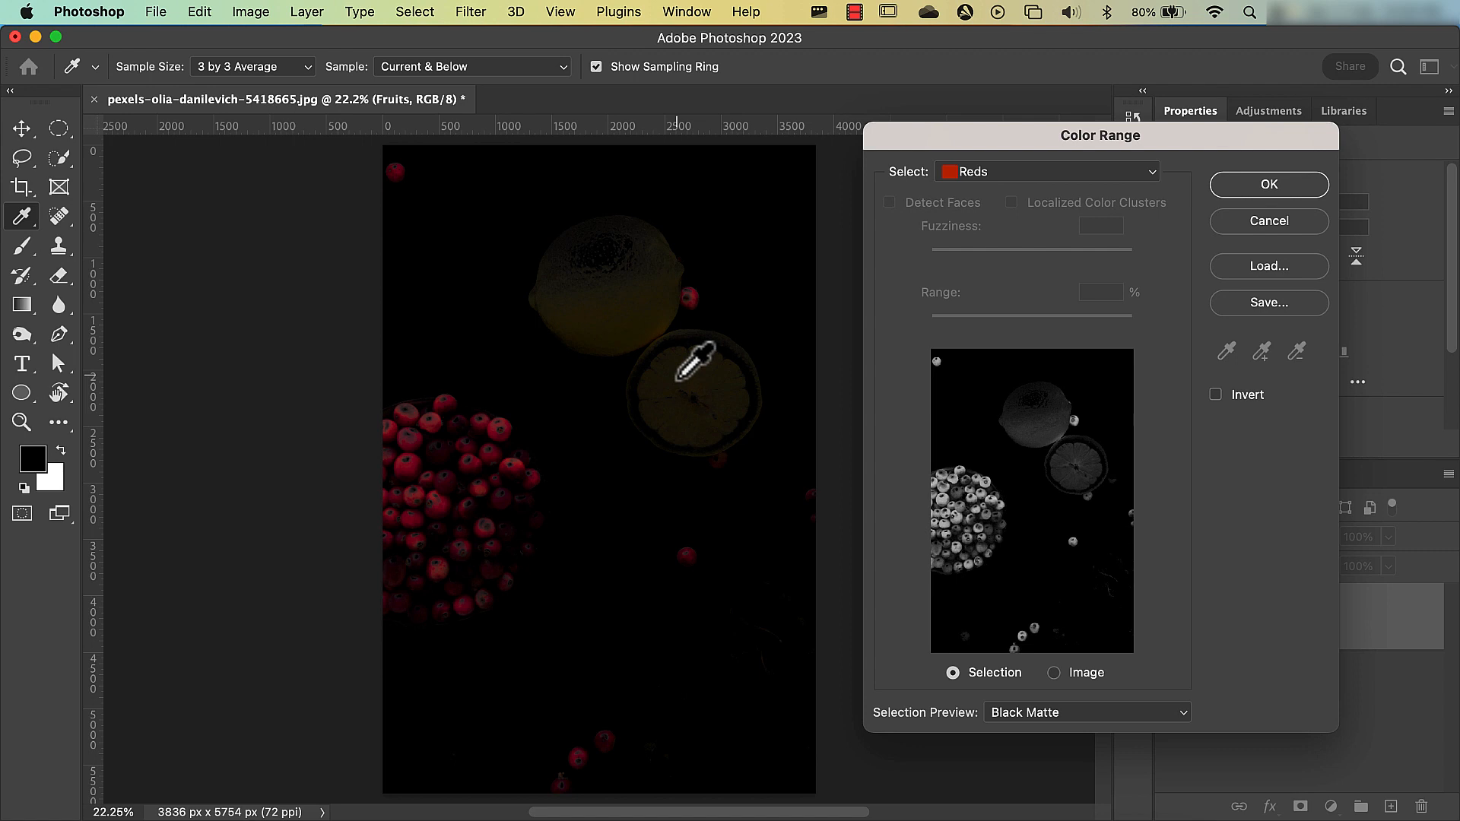
Return the Color Range selection to Sampled Colors and set Selection Preview to None
{"action": "left_click", "coordinate": [1033, 174]}
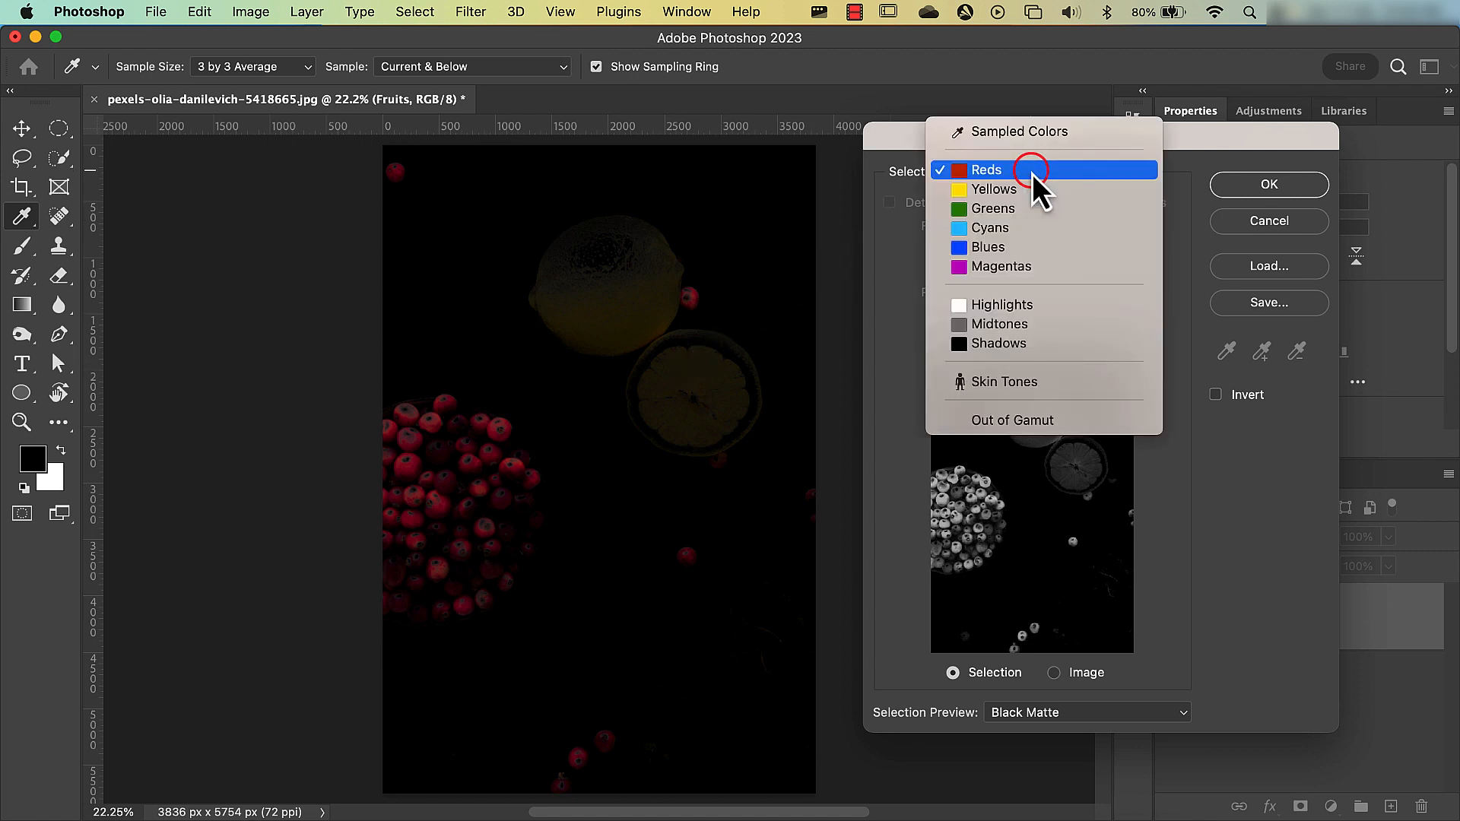
{"action": "left_click", "coordinate": [1044, 134]}
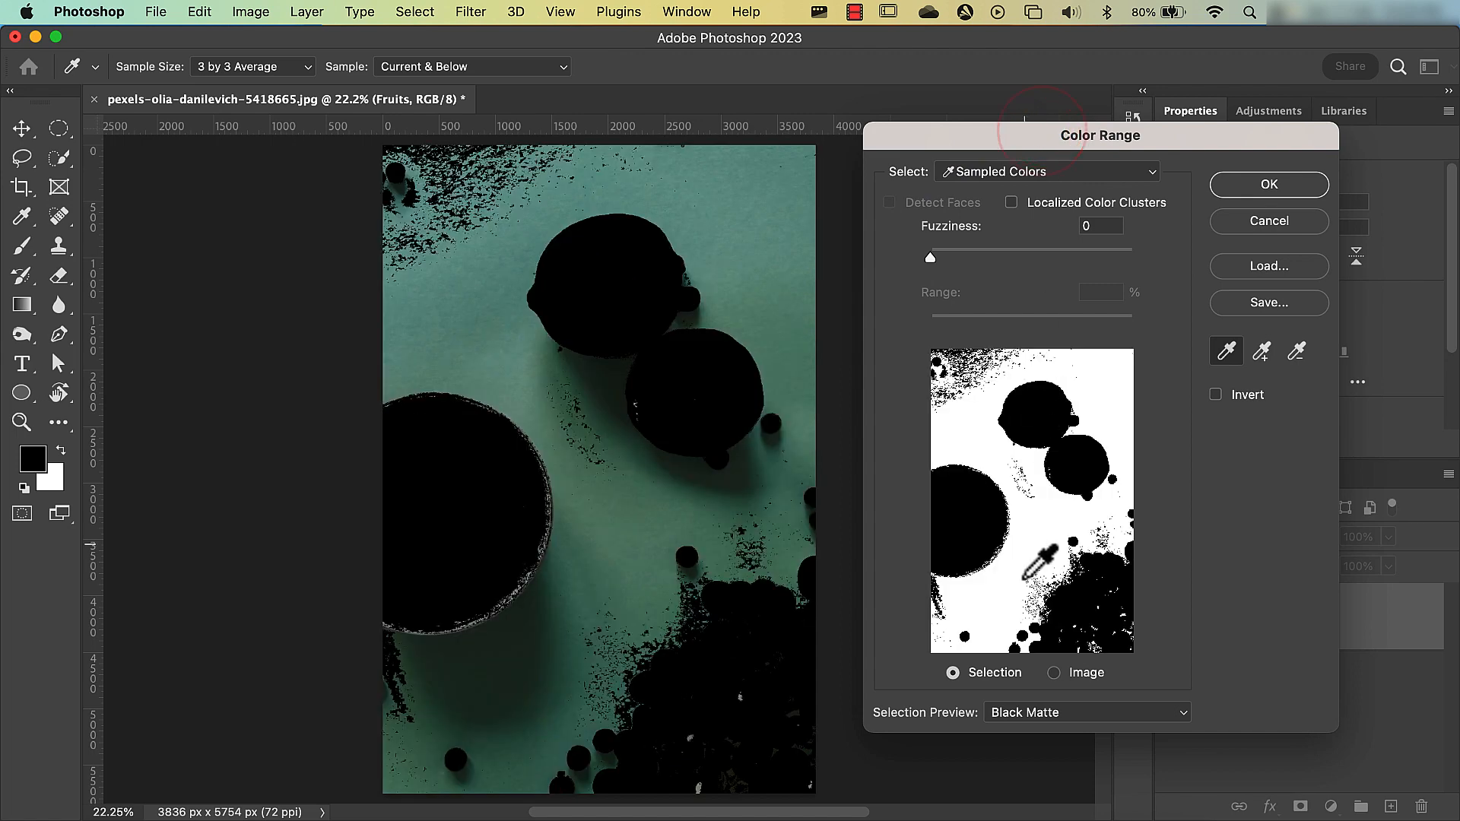
{"action": "left_click", "coordinate": [1044, 714]}
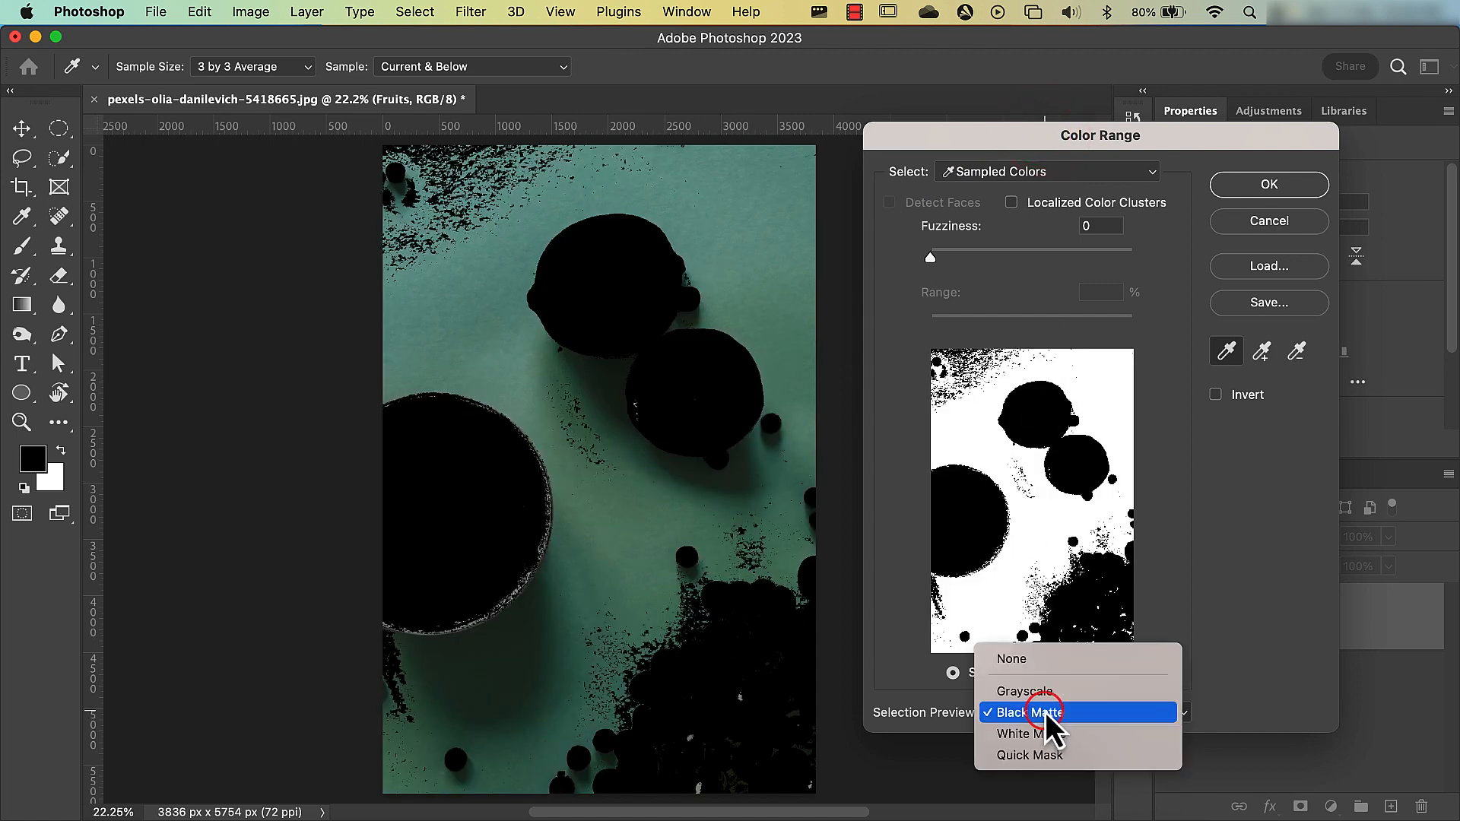
{"action": "left_click", "coordinate": [1051, 659]}
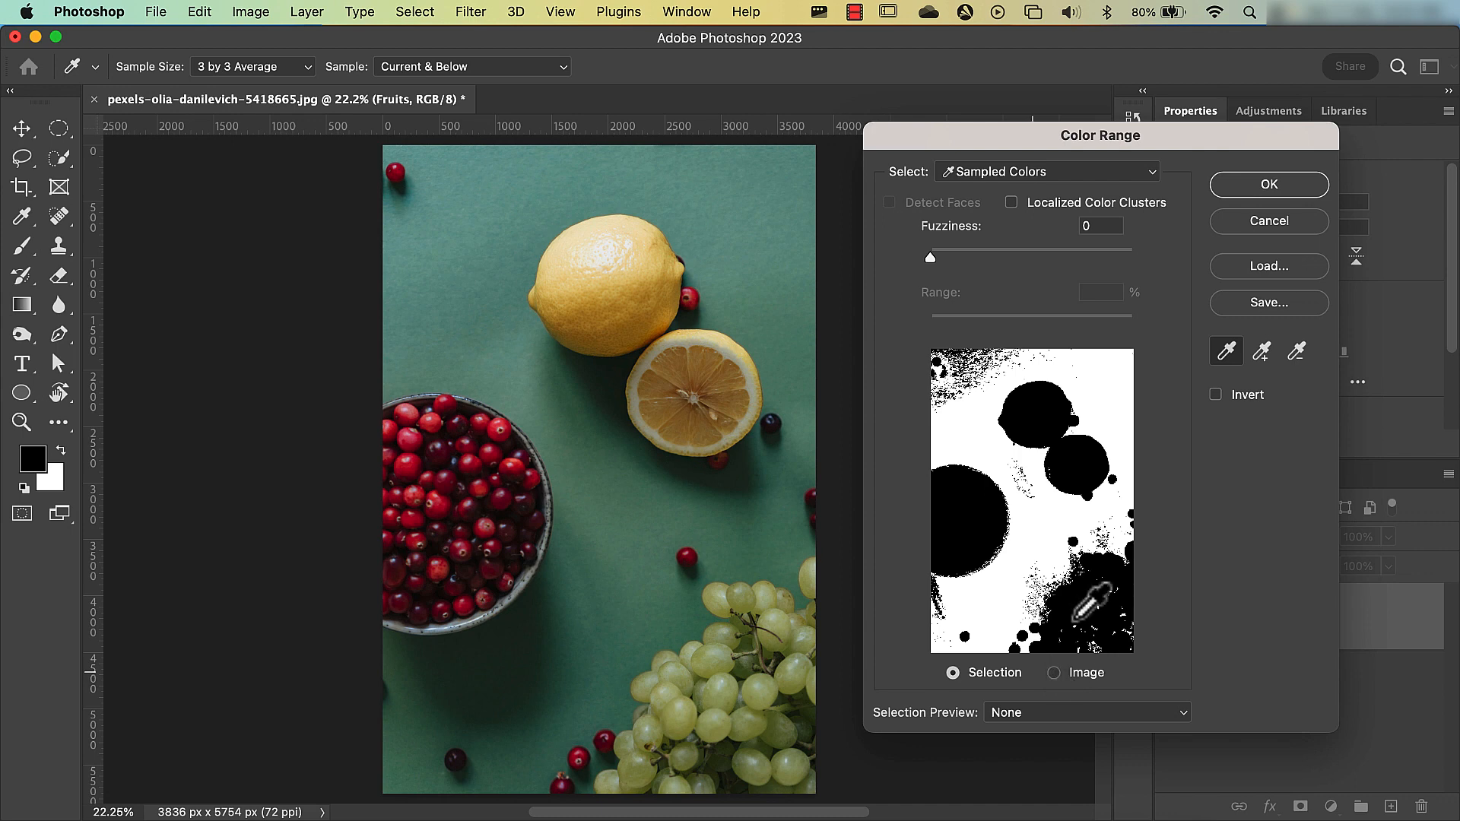
Sample the green background at several spots with the standard Eyedropper, ending between the whole lemon and the cranberry bowl
{"action": "left_click", "coordinate": [1228, 354]}
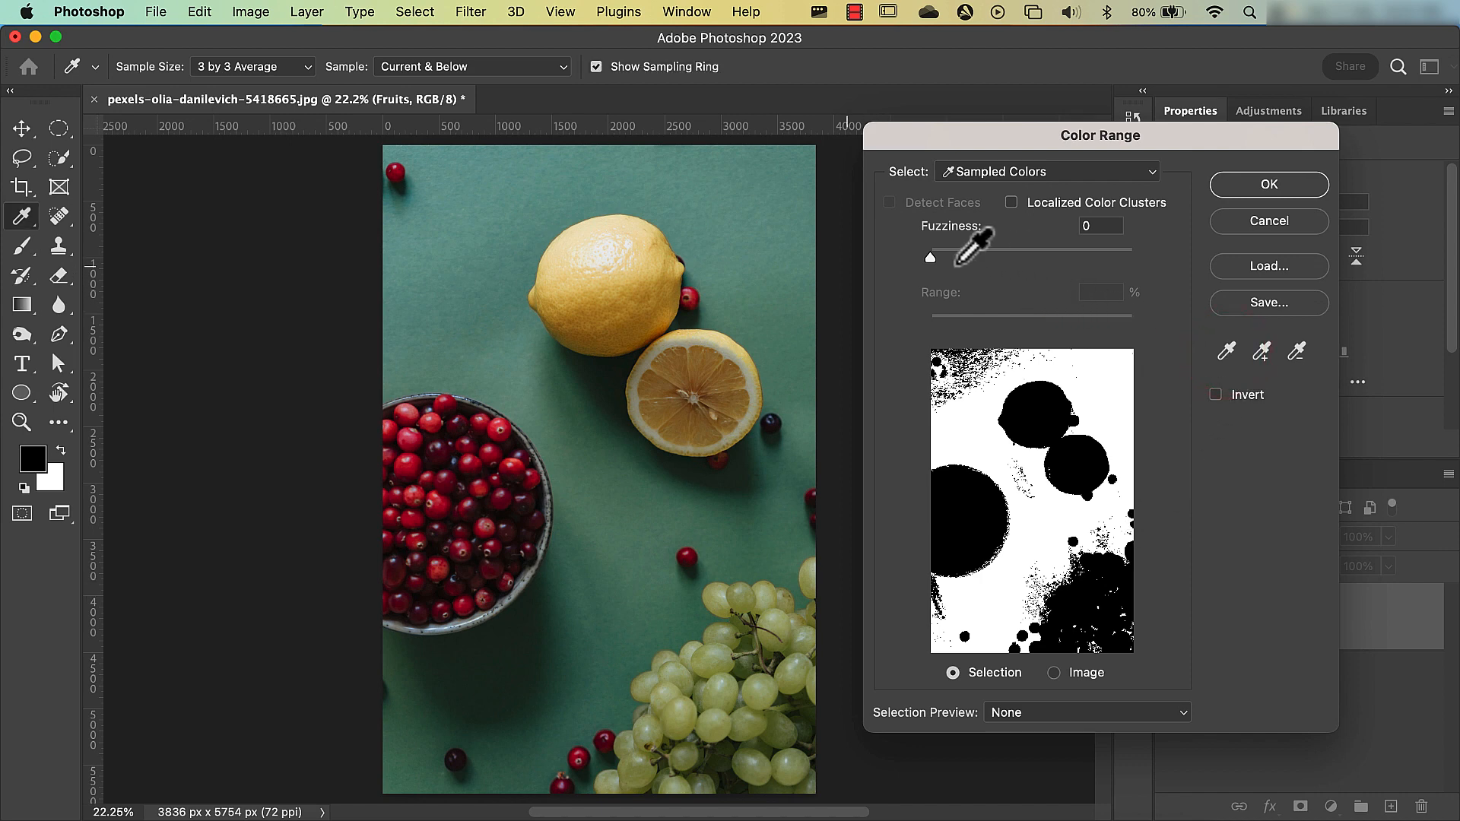
{"action": "left_click", "coordinate": [738, 230]}
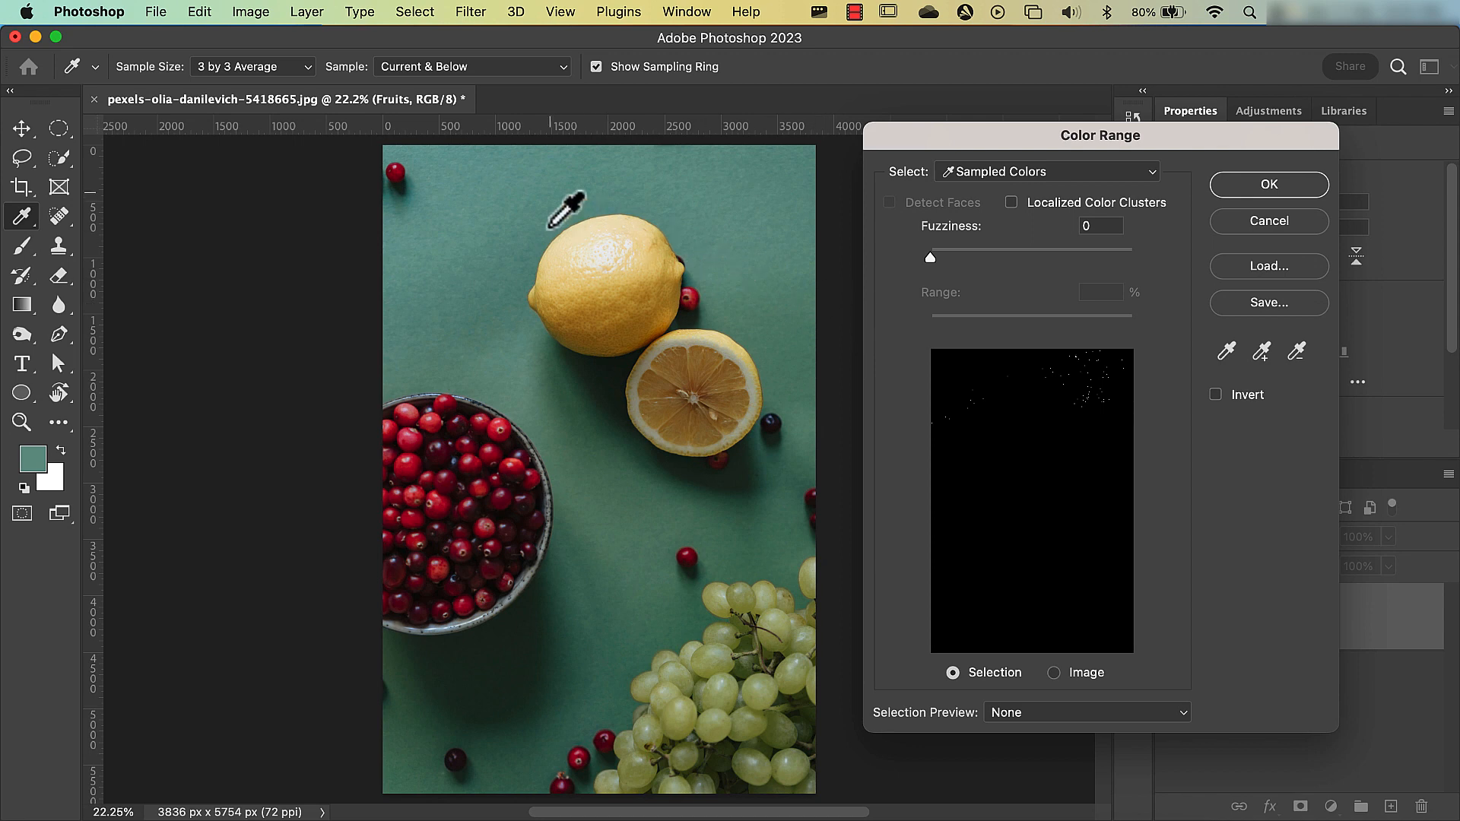
{"action": "left_click", "coordinate": [507, 209]}
{"action": "mouse_move", "coordinate": [496, 335]}
{"action": "left_mouse_down"}
{"action": "mouse_move", "coordinate": [564, 392]}
{"action": "mouse_move", "coordinate": [618, 499]}
{"action": "mouse_move", "coordinate": [647, 458]}
{"action": "left_mouse_up"}
{"action": "left_click_drag", "start_coordinate": [741, 217], "coordinate": [630, 193]}
{"action": "left_click", "coordinate": [509, 206]}
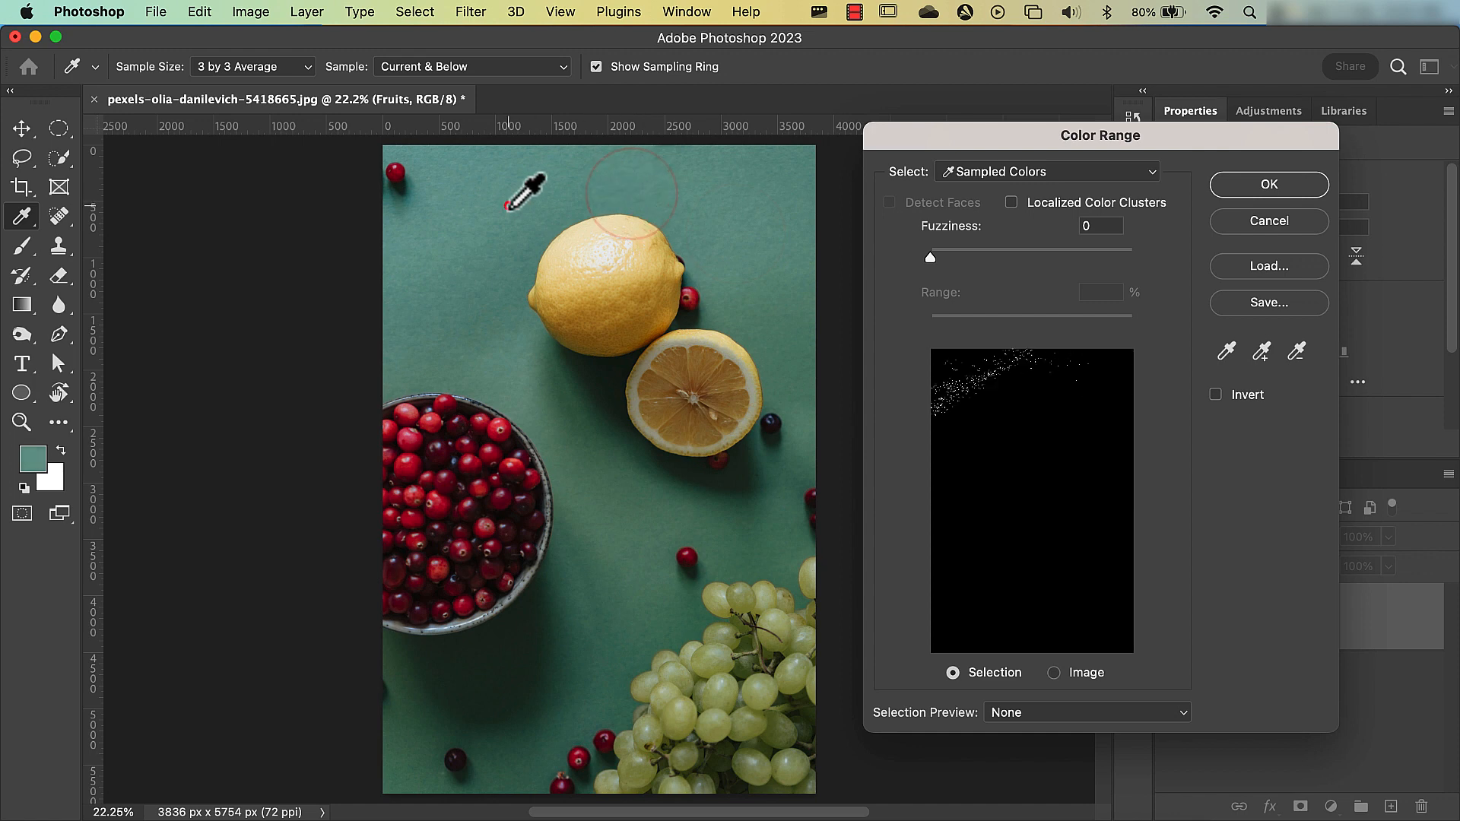
{"action": "left_click", "coordinate": [476, 268]}
{"action": "left_click", "coordinate": [480, 334]}
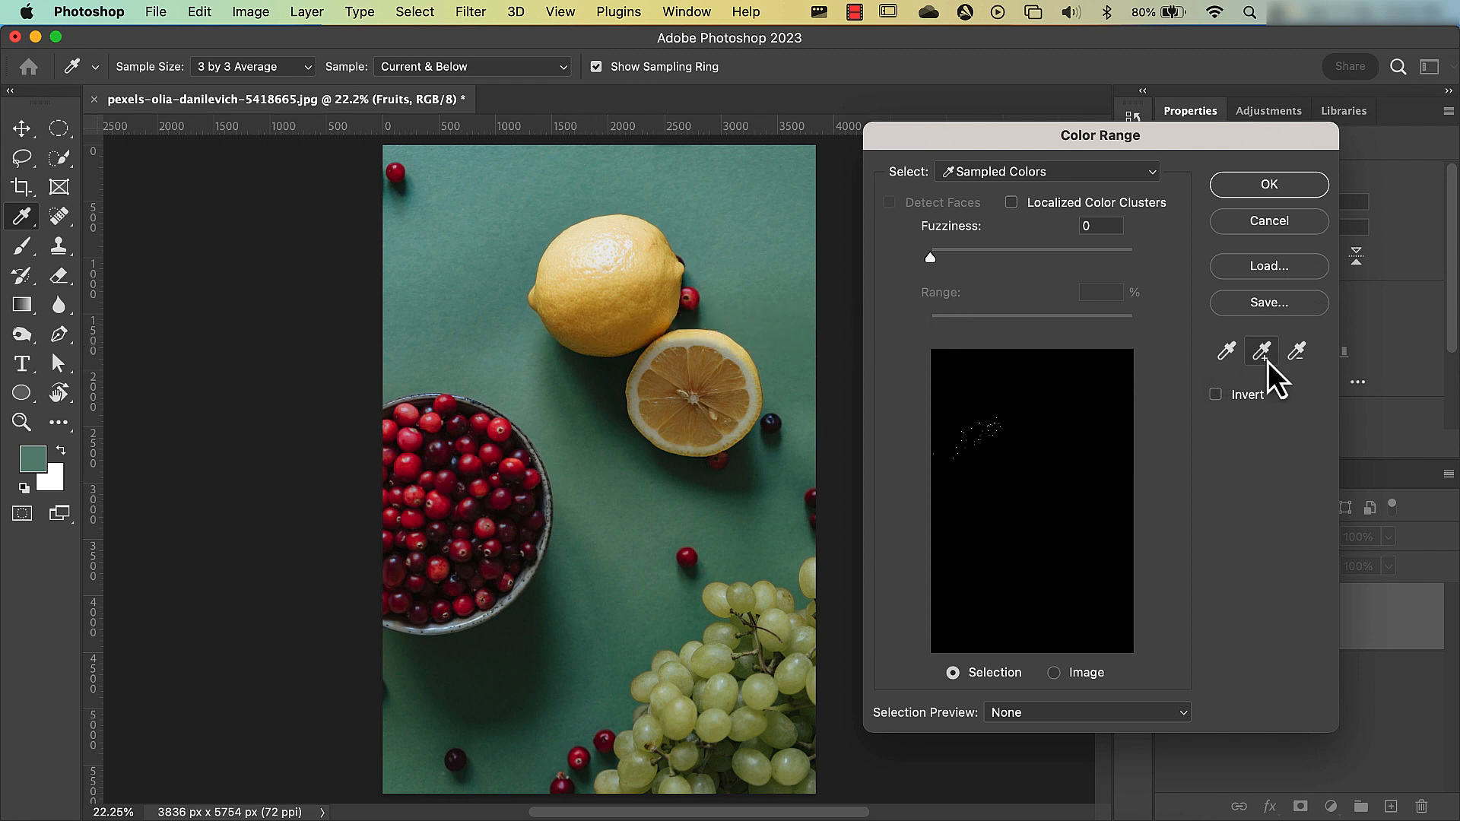
{"action": "left_click", "coordinate": [1221, 354]}
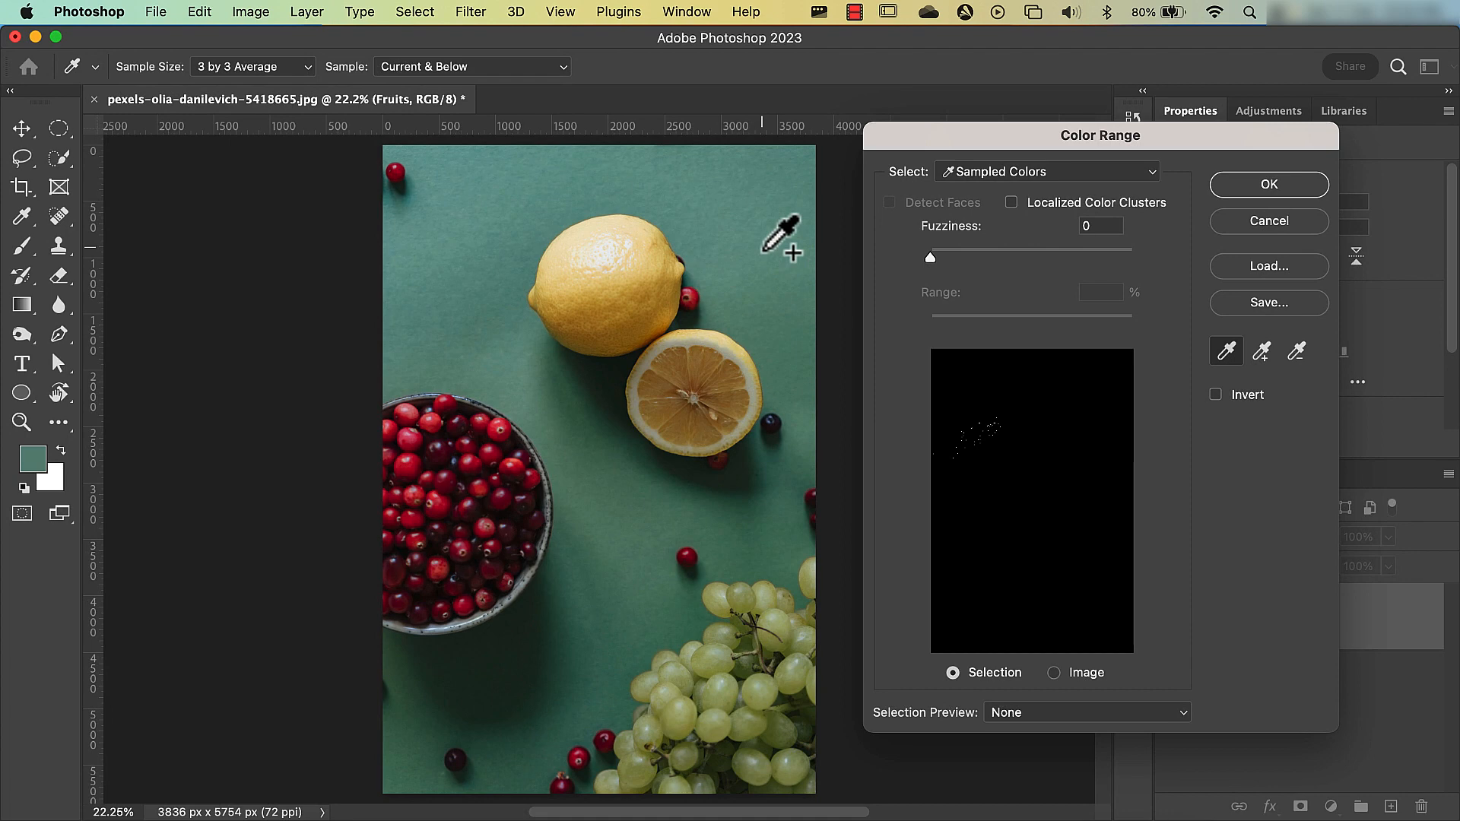
{"action": "left_click", "coordinate": [1226, 352]}
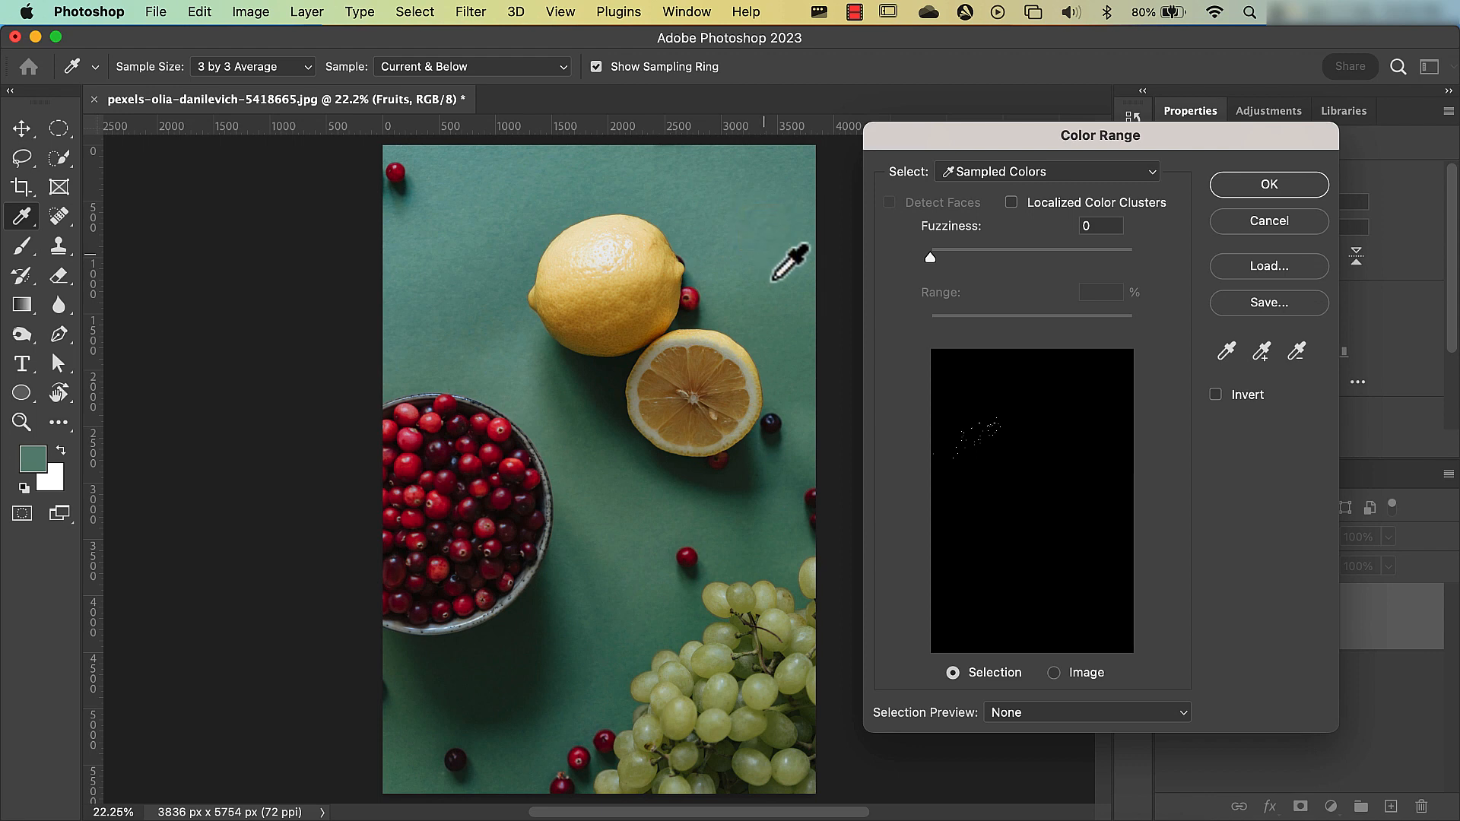
Add the background's light and dark greens to the color sample with the Eyedropper, including the shadows around the lemons and cranberry bowl
{"action": "left_click", "coordinate": [1226, 358]}
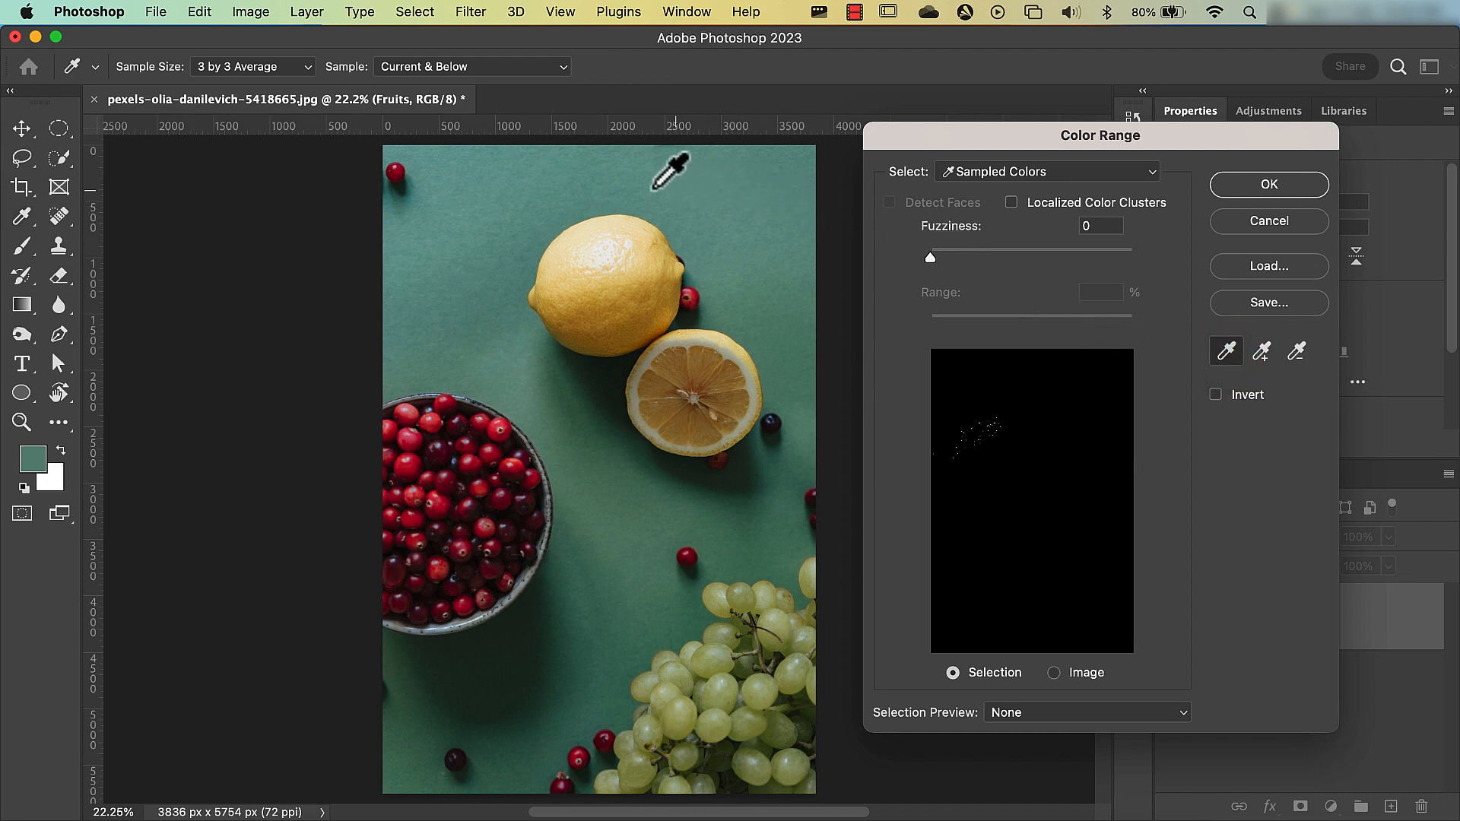
{"action": "left_click", "coordinate": [487, 234], "text": "shift"}
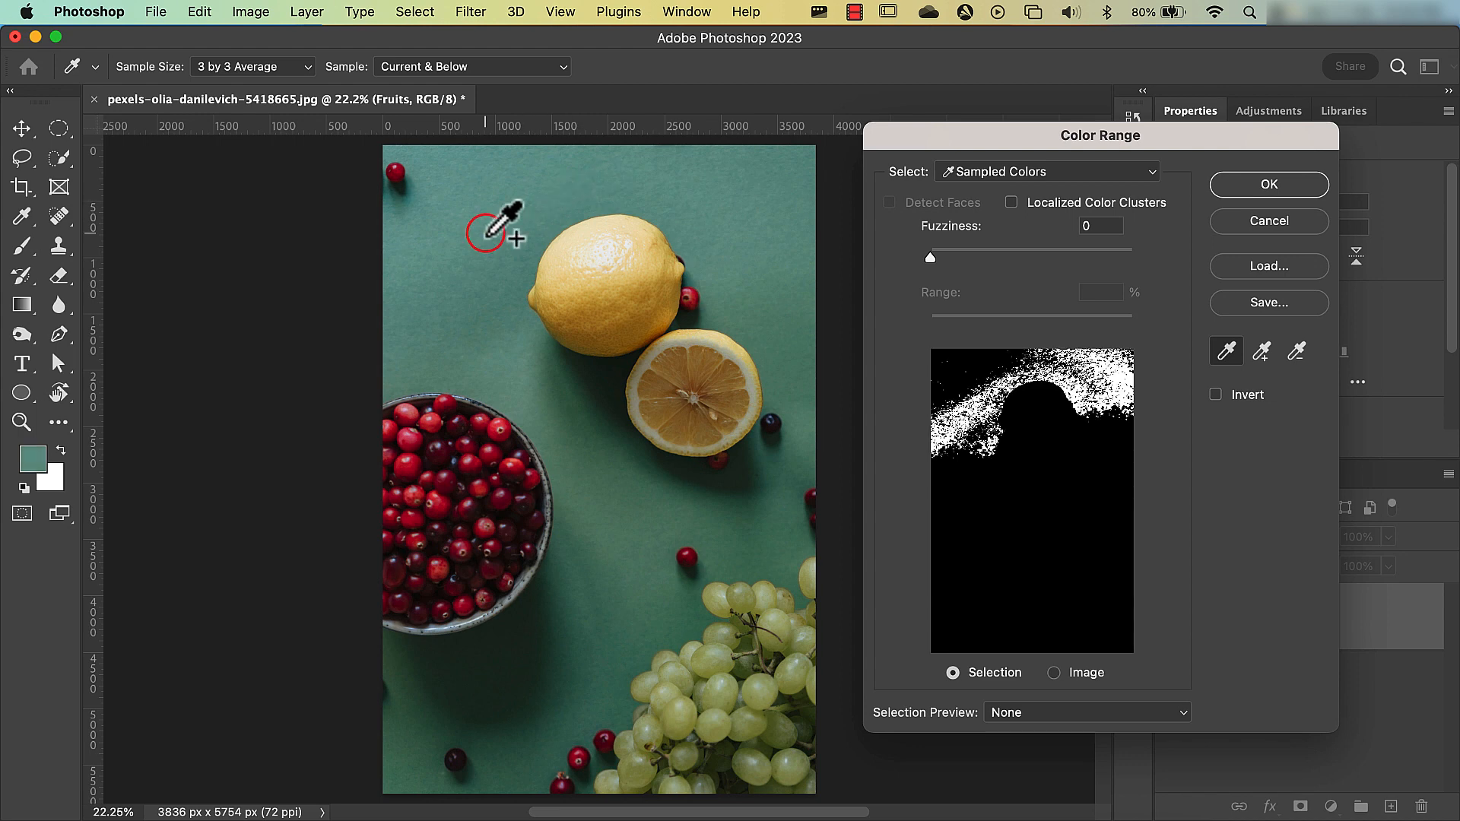
{"action": "mouse_move", "coordinate": [667, 202]}
{"action": "left_mouse_down"}
{"action": "mouse_move", "coordinate": [724, 219]}
{"action": "mouse_move", "coordinate": [782, 322]}
{"action": "left_mouse_up"}
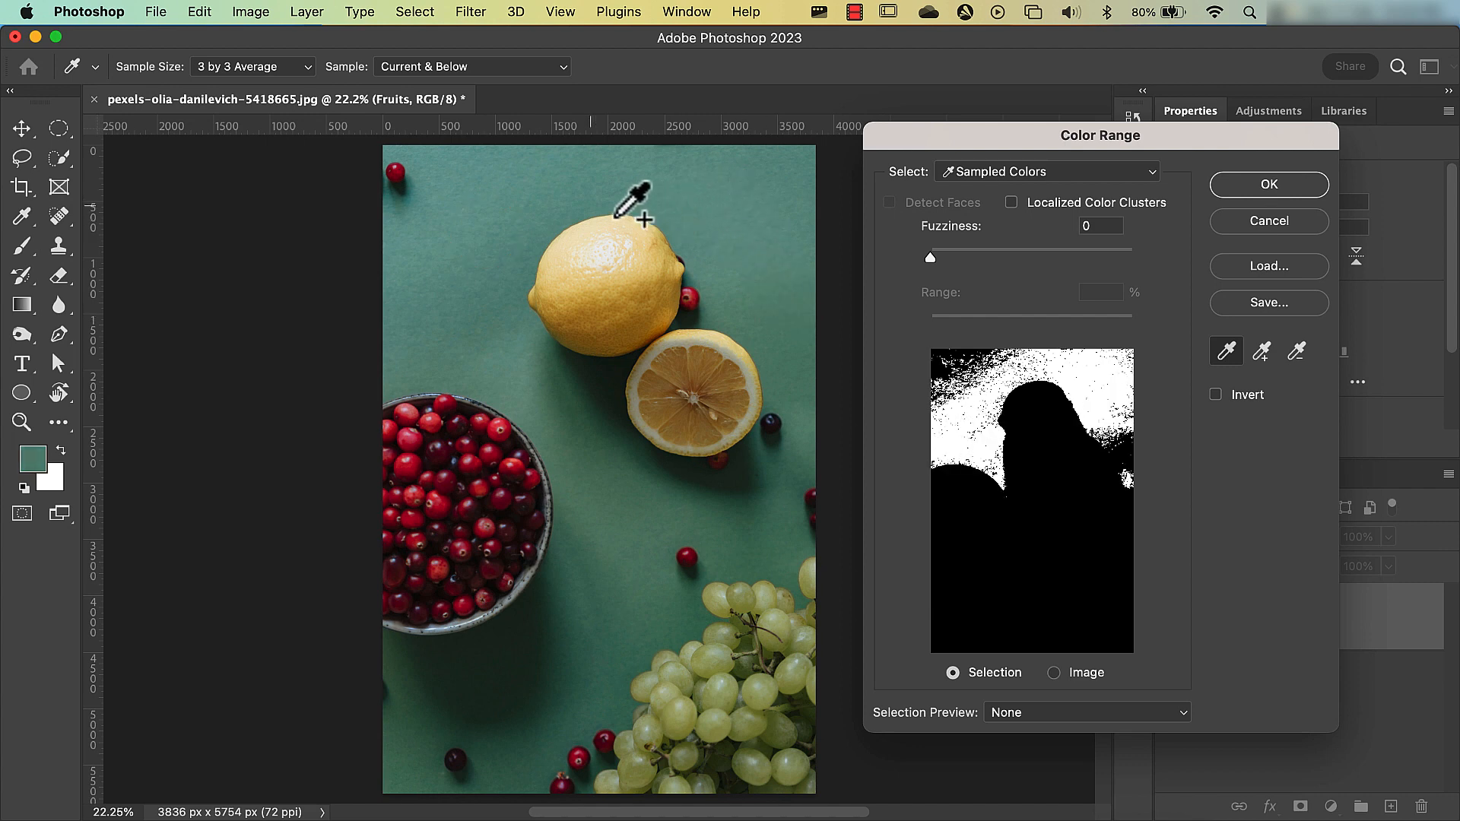
{"action": "left_click", "coordinate": [498, 217], "text": "shift"}
{"action": "mouse_move", "coordinate": [530, 348]}
{"action": "left_mouse_down"}
{"action": "mouse_move", "coordinate": [592, 481]}
{"action": "mouse_move", "coordinate": [584, 537]}
{"action": "mouse_move", "coordinate": [482, 673]}
{"action": "left_mouse_up"}
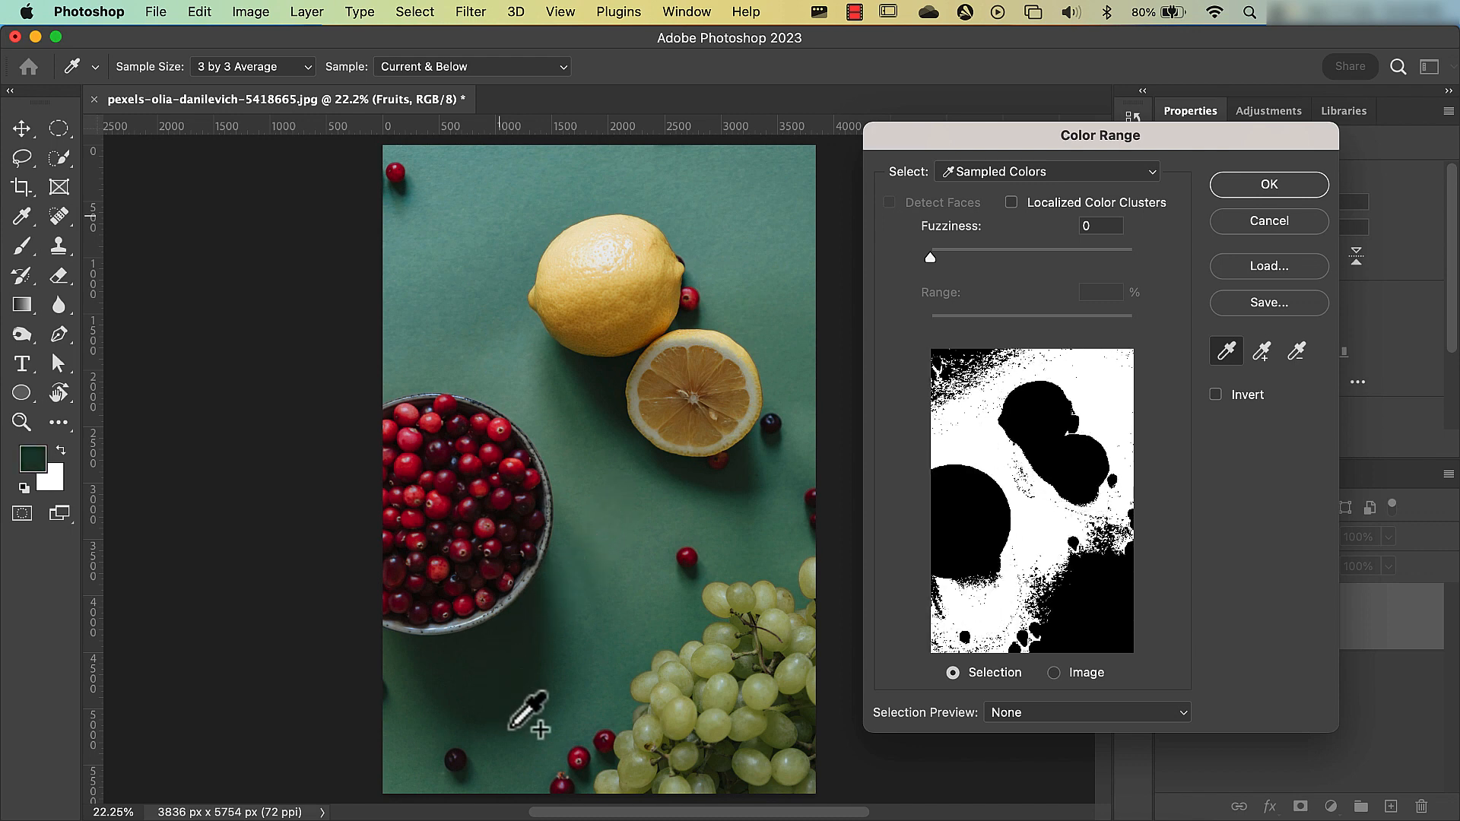
{"action": "mouse_move", "coordinate": [511, 729]}
{"action": "left_mouse_down"}
{"action": "mouse_move", "coordinate": [624, 541]}
{"action": "mouse_move", "coordinate": [750, 523]}
{"action": "mouse_move", "coordinate": [786, 424]}
{"action": "mouse_move", "coordinate": [732, 202]}
{"action": "mouse_move", "coordinate": [435, 161]}
{"action": "left_mouse_up"}
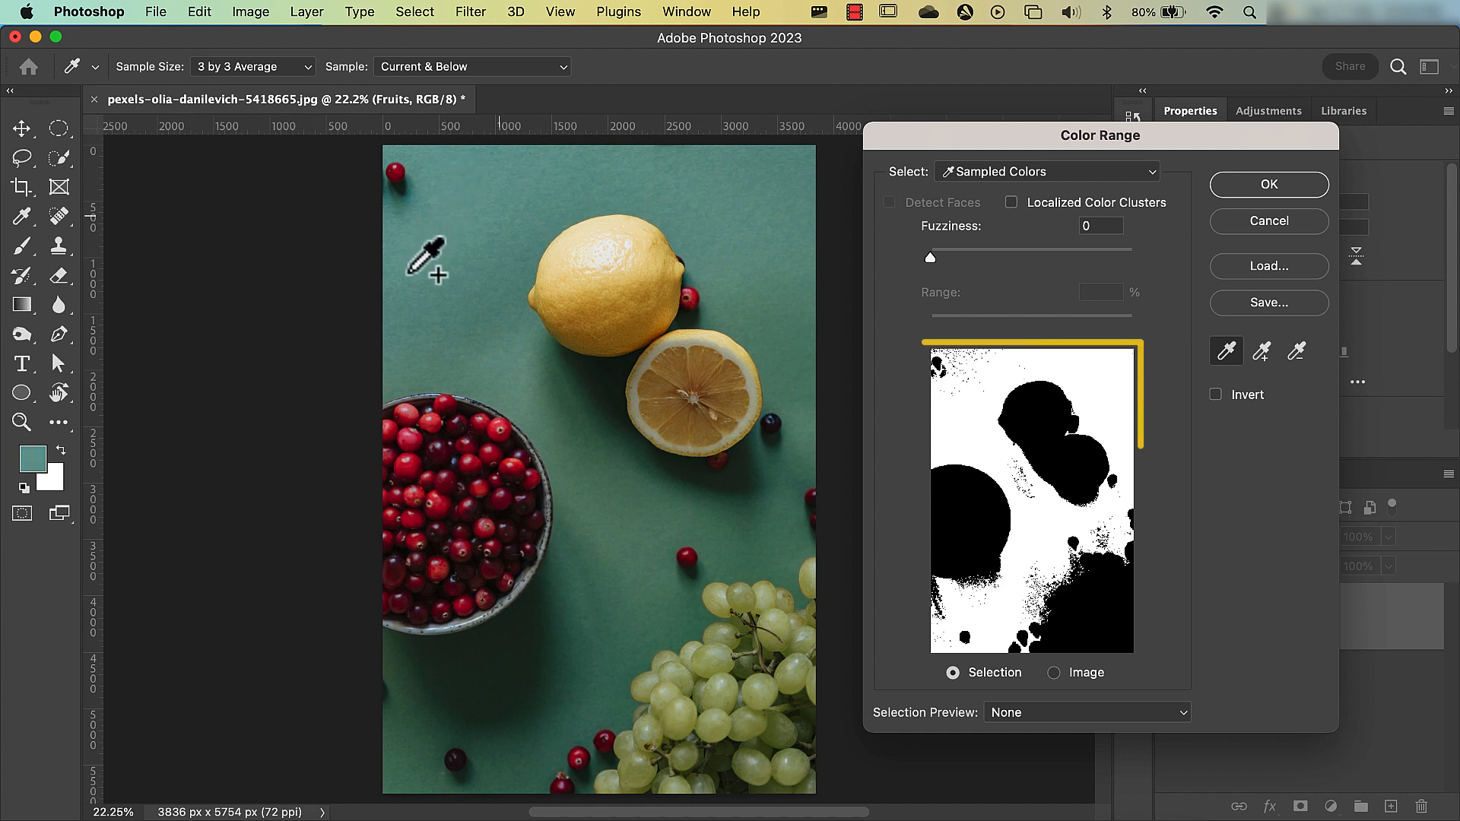
{"action": "left_click", "coordinate": [456, 372]}
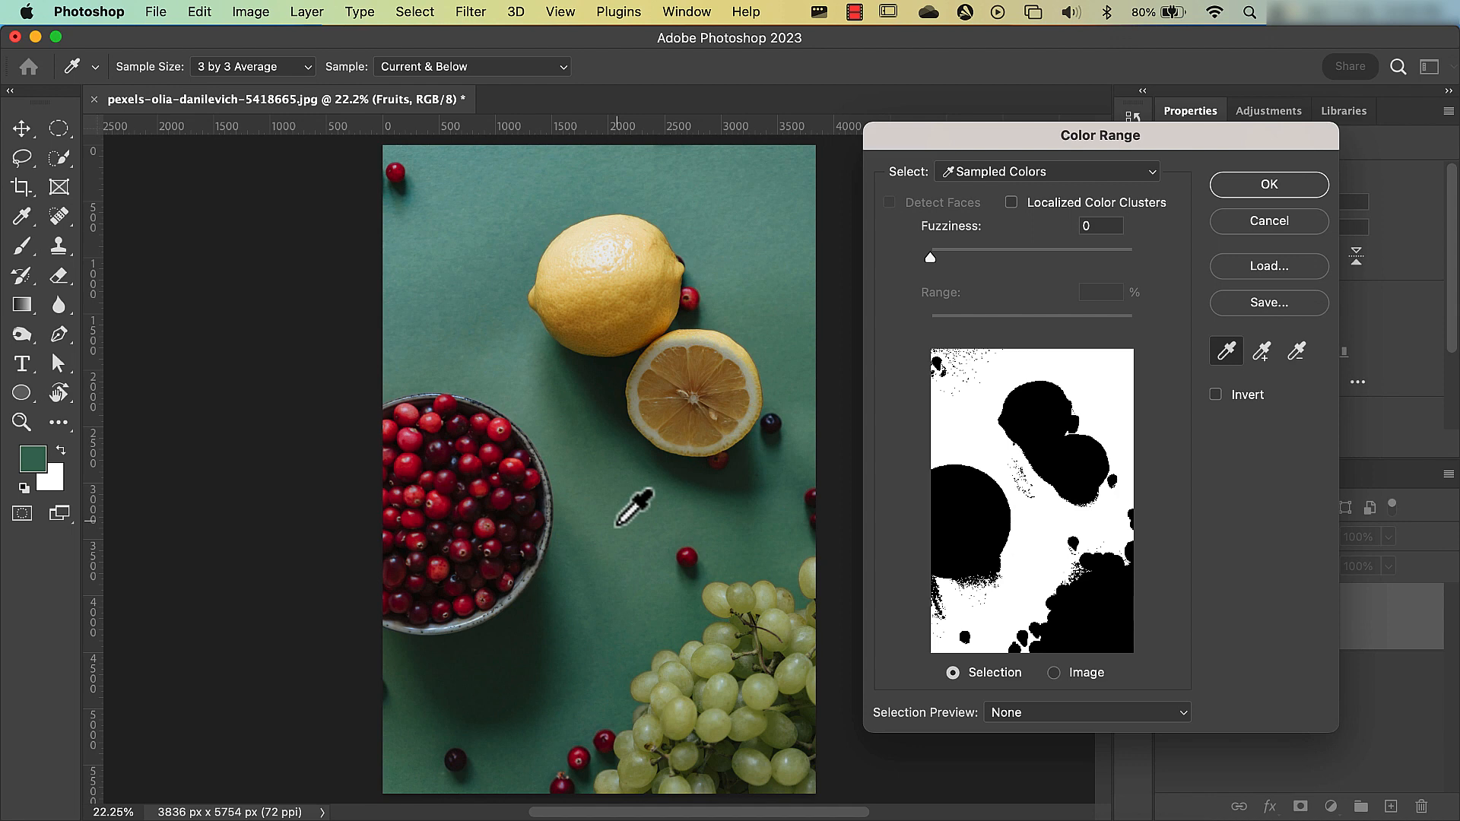
{"action": "mouse_move", "coordinate": [617, 526]}
{"action": "left_mouse_down"}
{"action": "mouse_move", "coordinate": [482, 663]}
{"action": "mouse_move", "coordinate": [569, 684]}
{"action": "mouse_move", "coordinate": [525, 696]}
{"action": "mouse_move", "coordinate": [512, 688]}
{"action": "mouse_move", "coordinate": [576, 618]}
{"action": "mouse_move", "coordinate": [603, 528]}
{"action": "mouse_move", "coordinate": [596, 386]}
{"action": "left_mouse_up"}
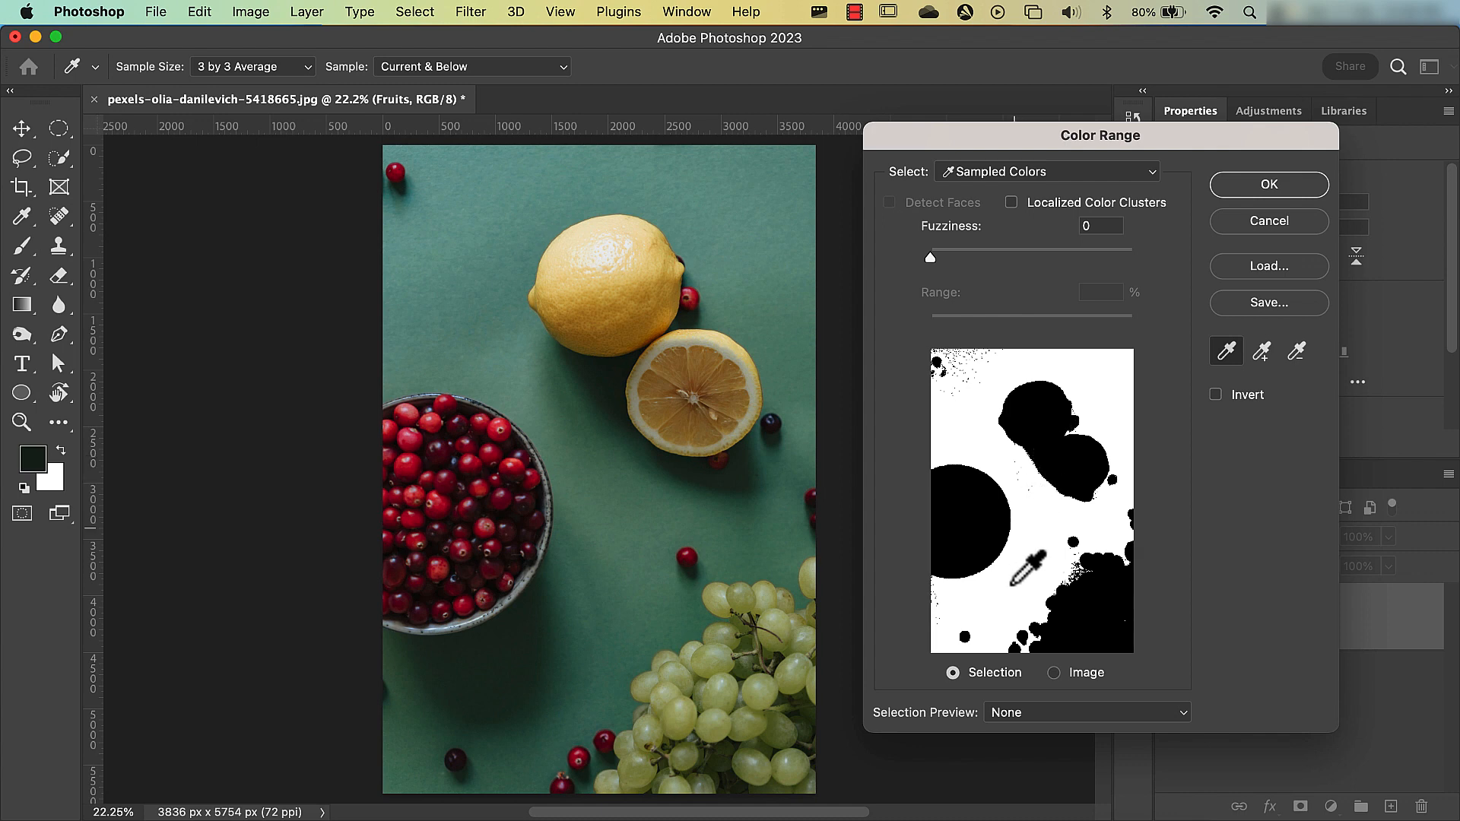
Preview the selection on the photo as Grayscale, Black Matte and White Matte, and leave Selection Preview at Quick Mask
{"action": "left_click", "coordinate": [1014, 713]}
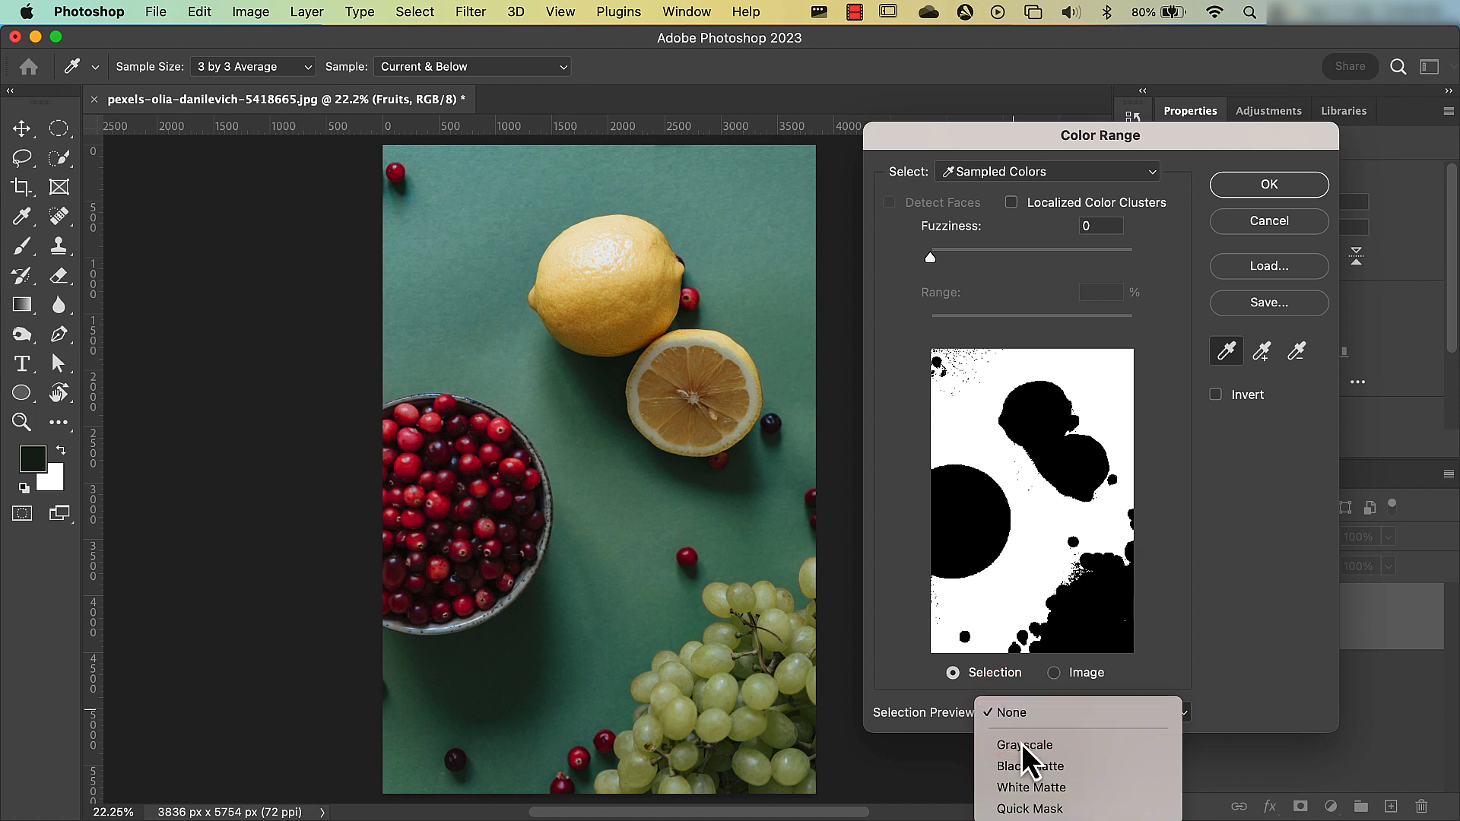
{"action": "left_click", "coordinate": [1022, 747]}
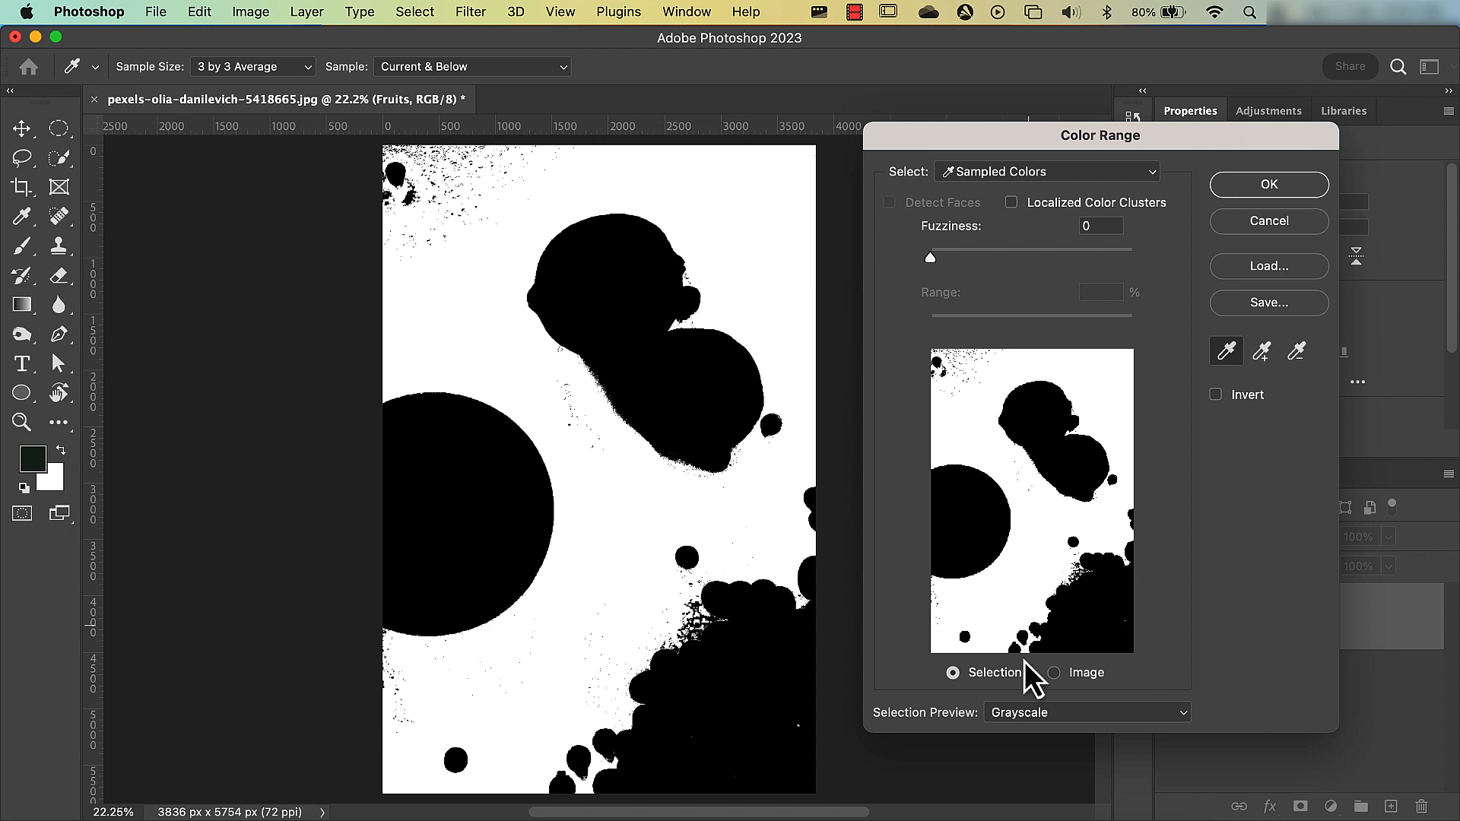
{"action": "left_click", "coordinate": [1073, 708]}
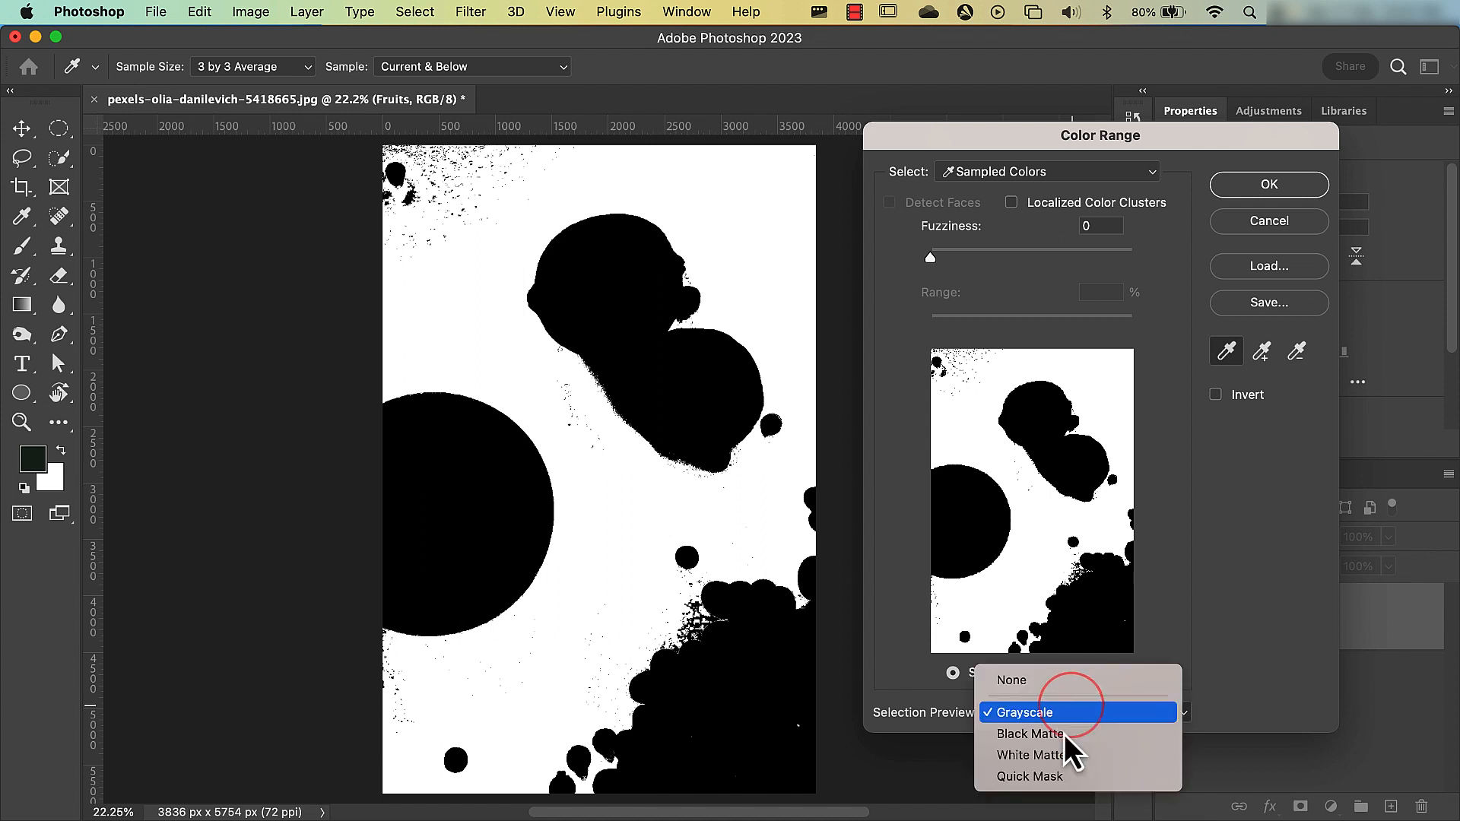
{"action": "left_click", "coordinate": [1065, 733]}
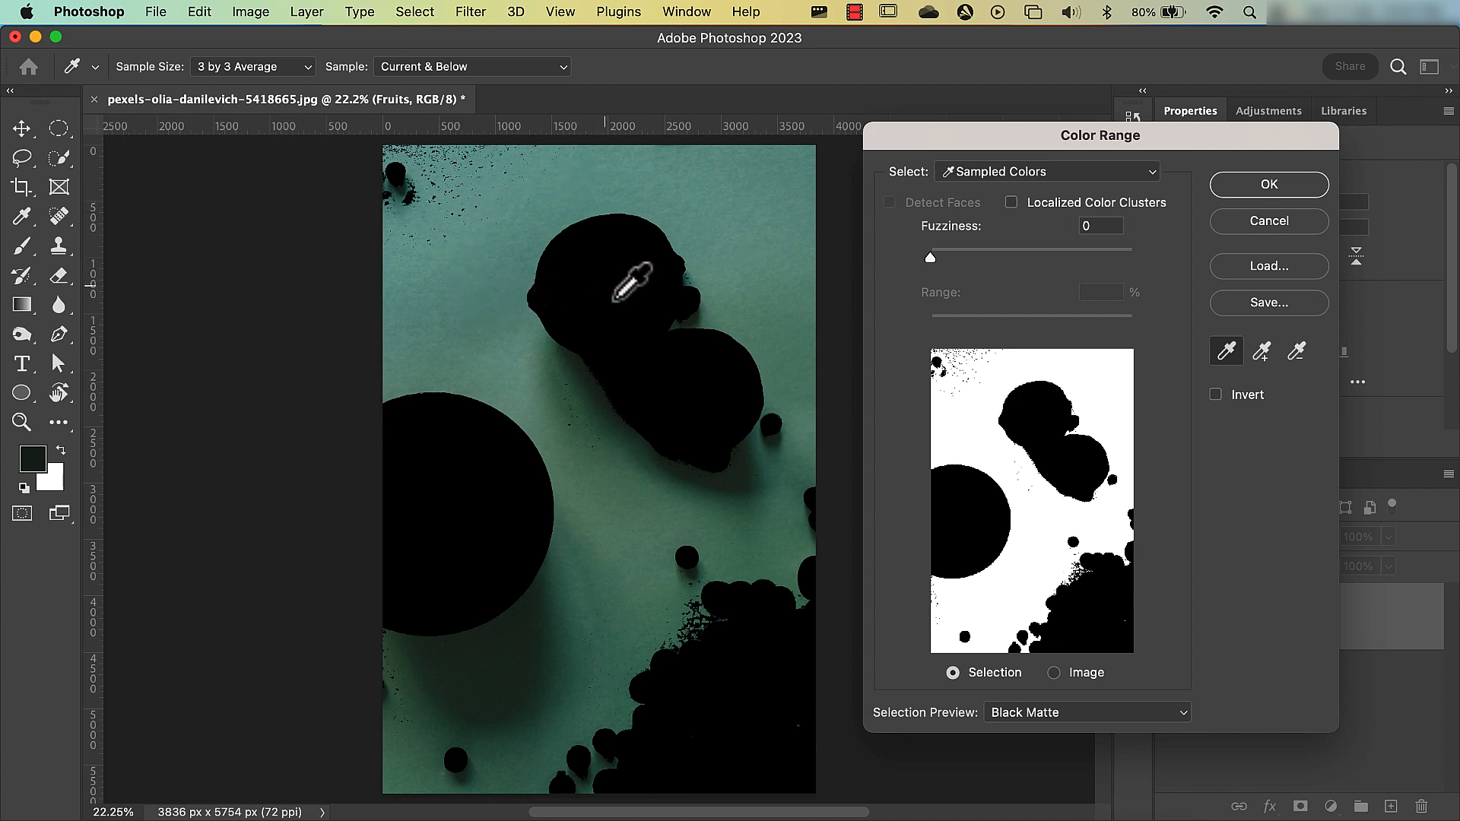
{"action": "left_click", "coordinate": [1032, 710]}
{"action": "left_click", "coordinate": [1030, 737]}
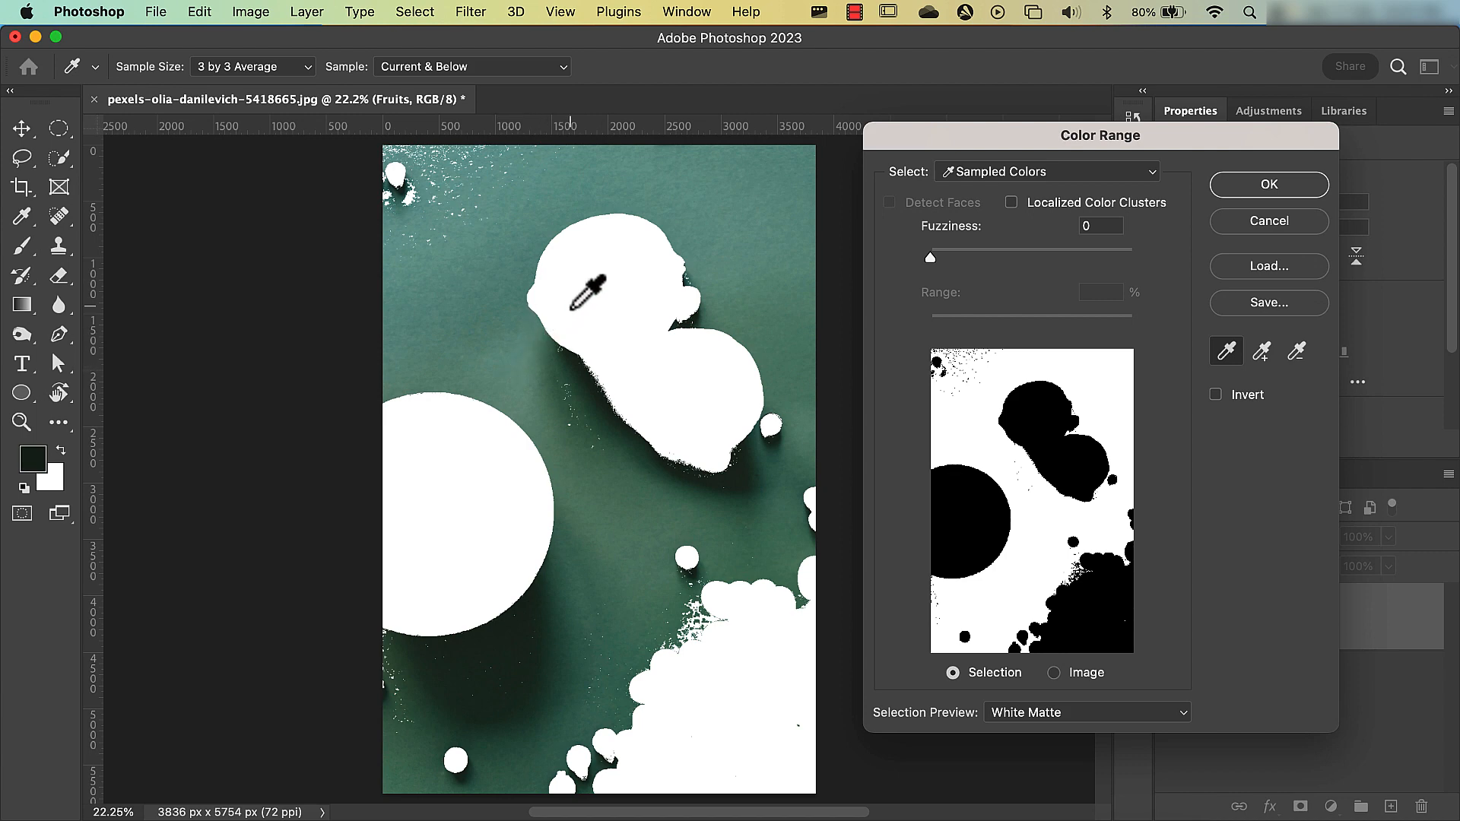
{"action": "left_click", "coordinate": [1015, 714]}
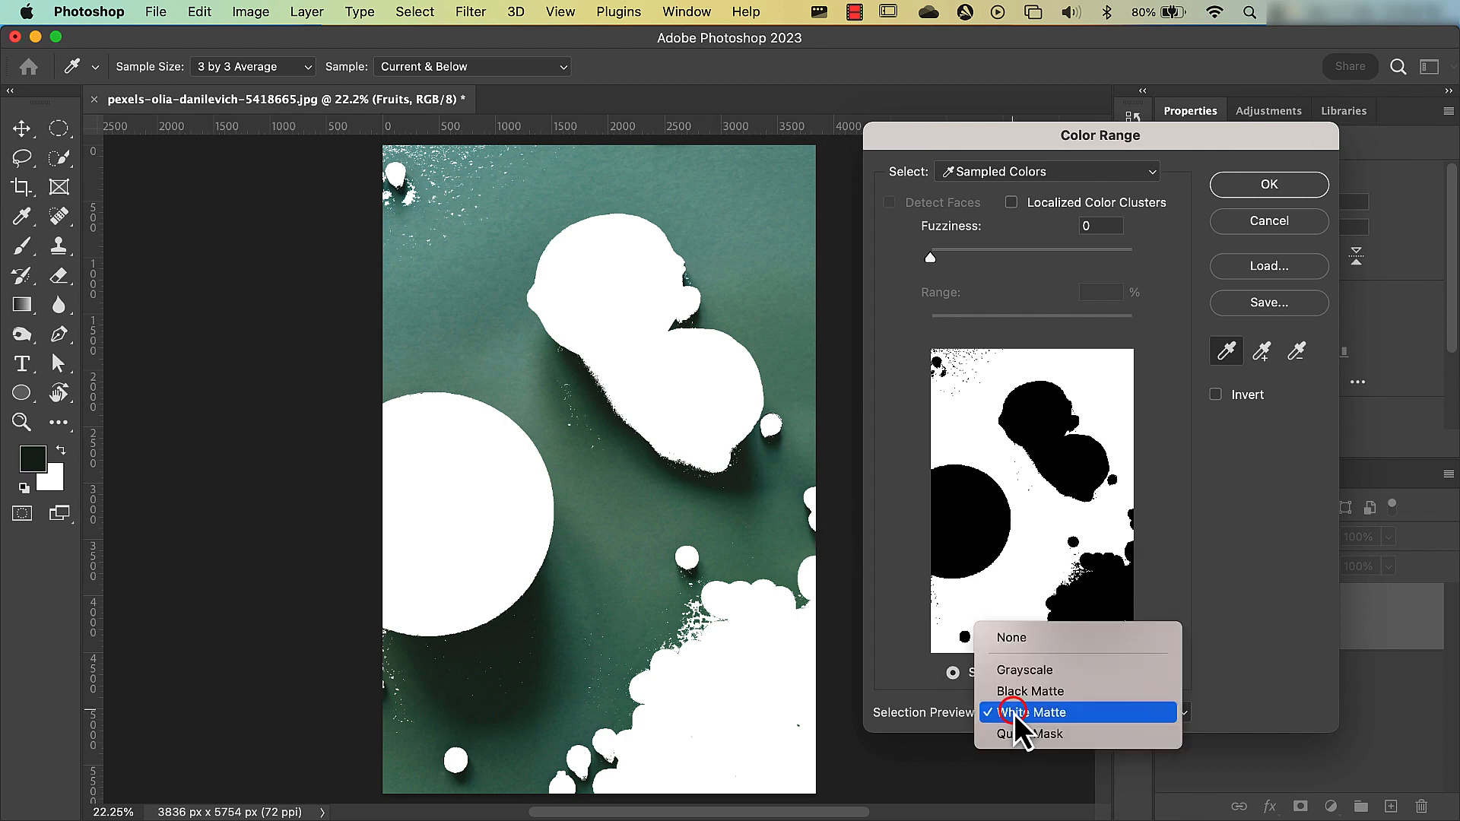
{"action": "left_click", "coordinate": [1017, 736]}
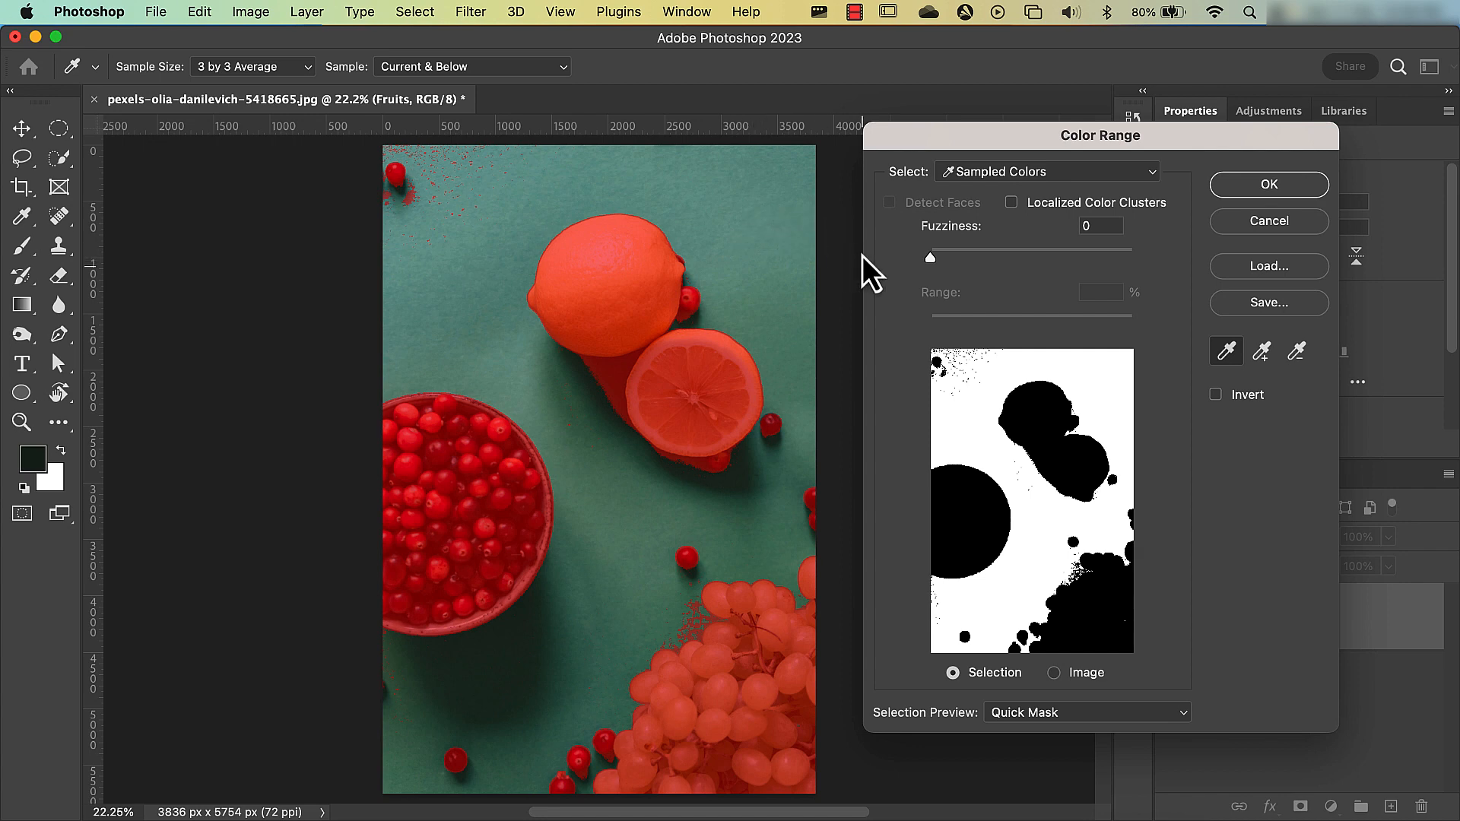
Test the Fuzziness range by raising it to 200 and lowering it to 1, and settle on 31
{"action": "left_click_drag", "start_coordinate": [936, 263], "coordinate": [950, 264]}
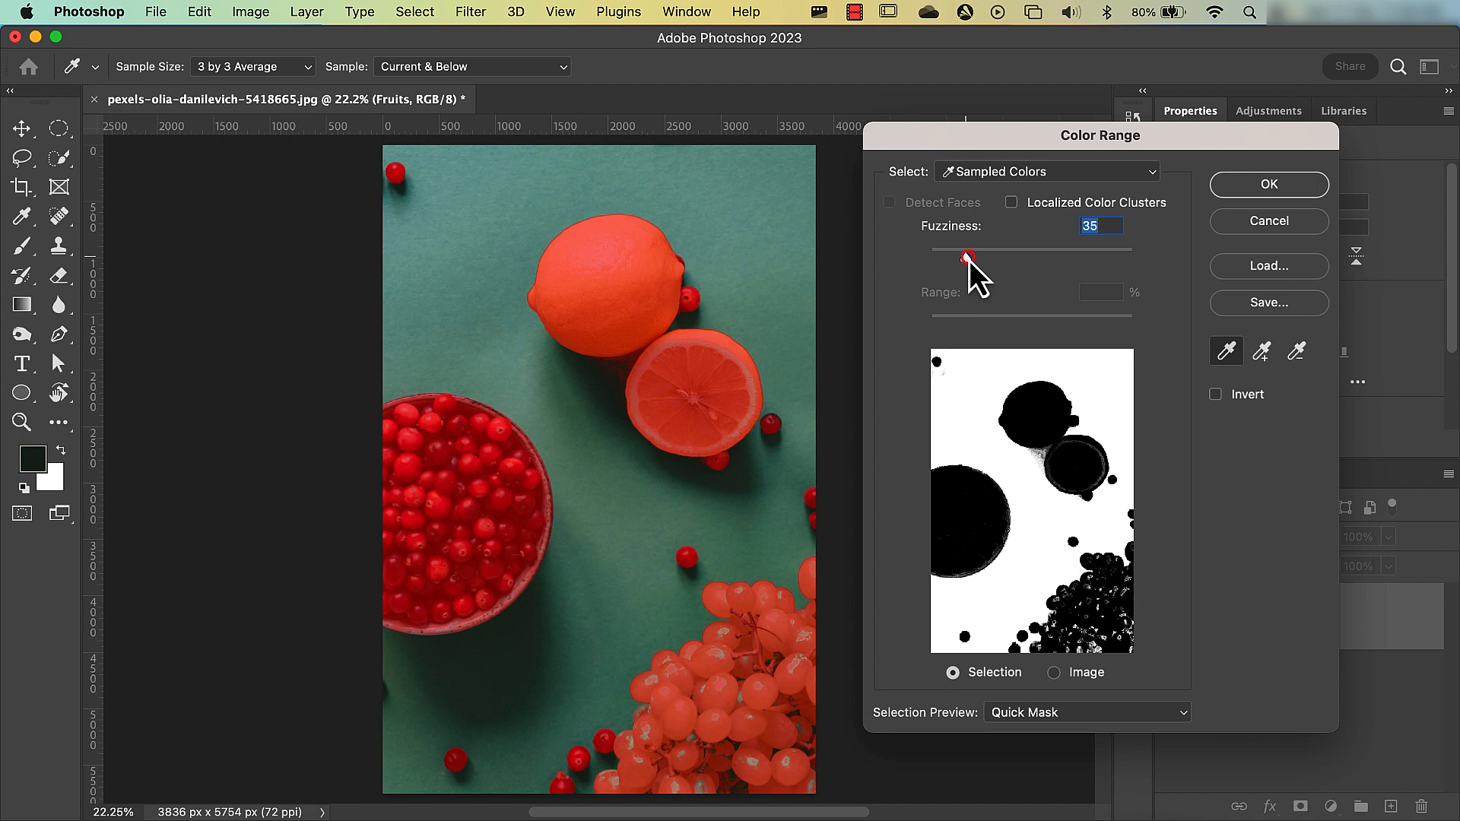
{"action": "left_click_drag", "start_coordinate": [968, 260], "coordinate": [1143, 273]}
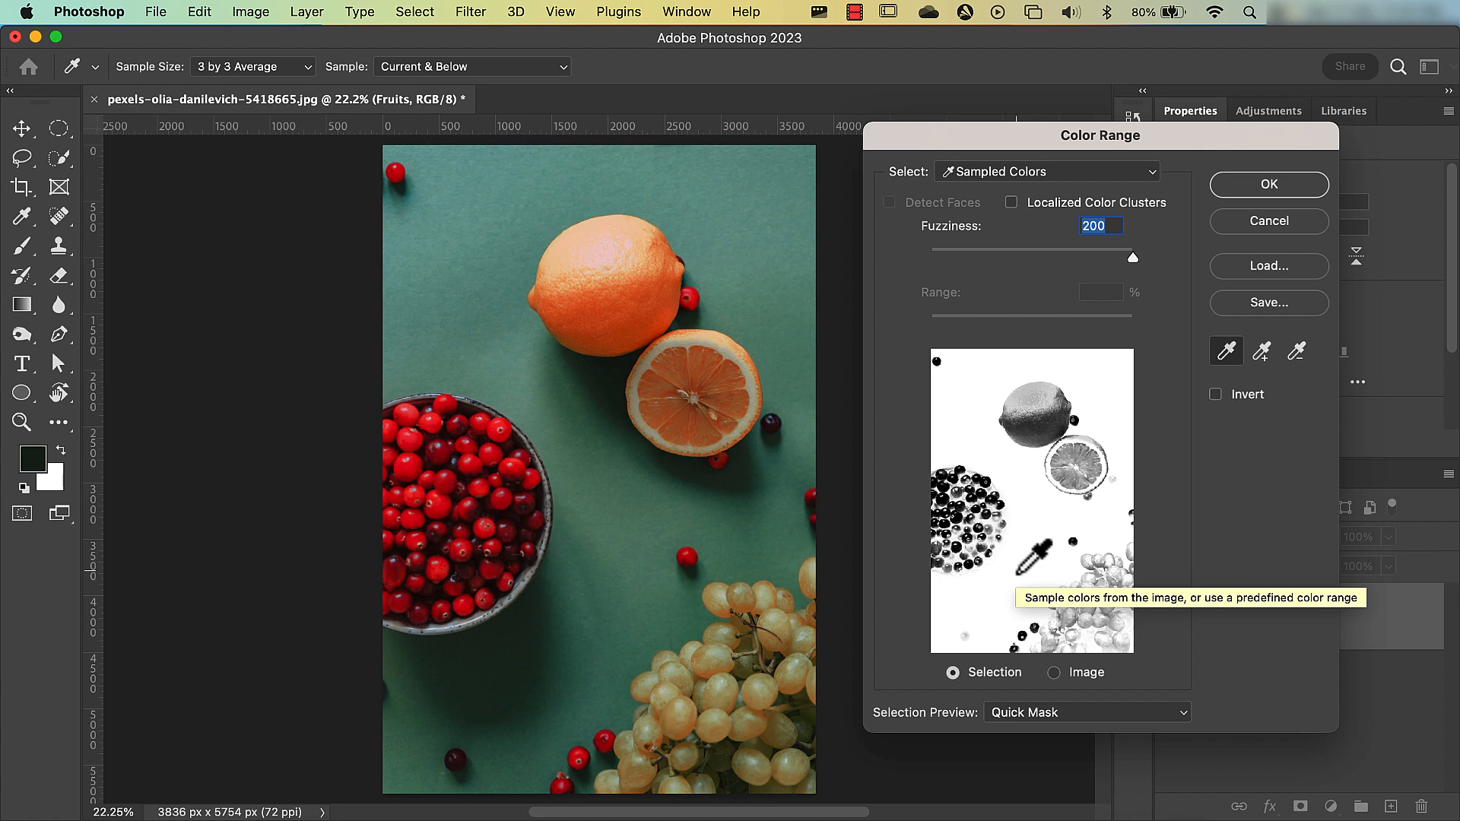
{"action": "left_click", "coordinate": [952, 257]}
{"action": "left_click_drag", "start_coordinate": [951, 257], "coordinate": [928, 262]}
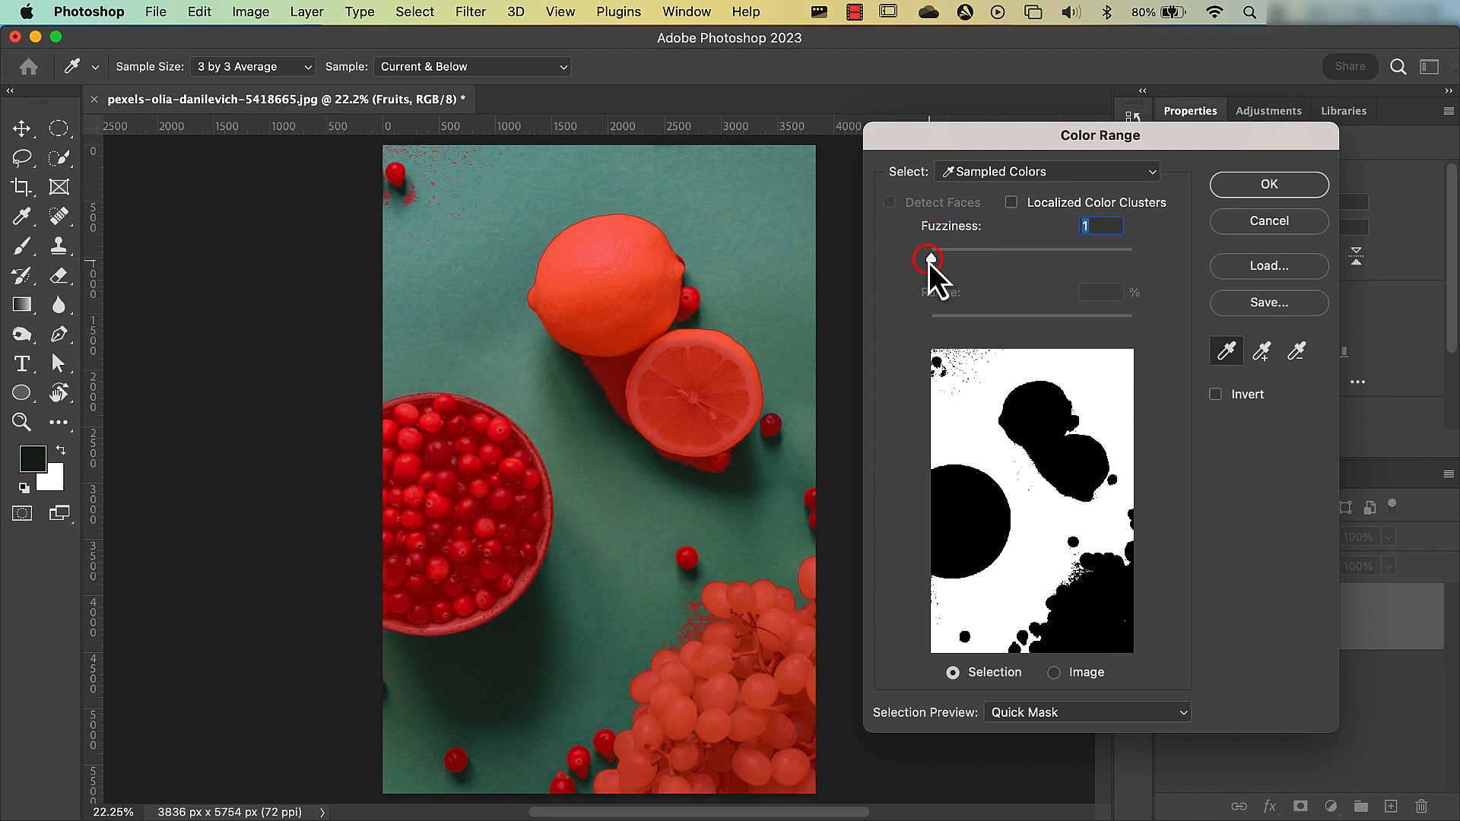
{"action": "left_click_drag", "start_coordinate": [929, 262], "coordinate": [943, 269]}
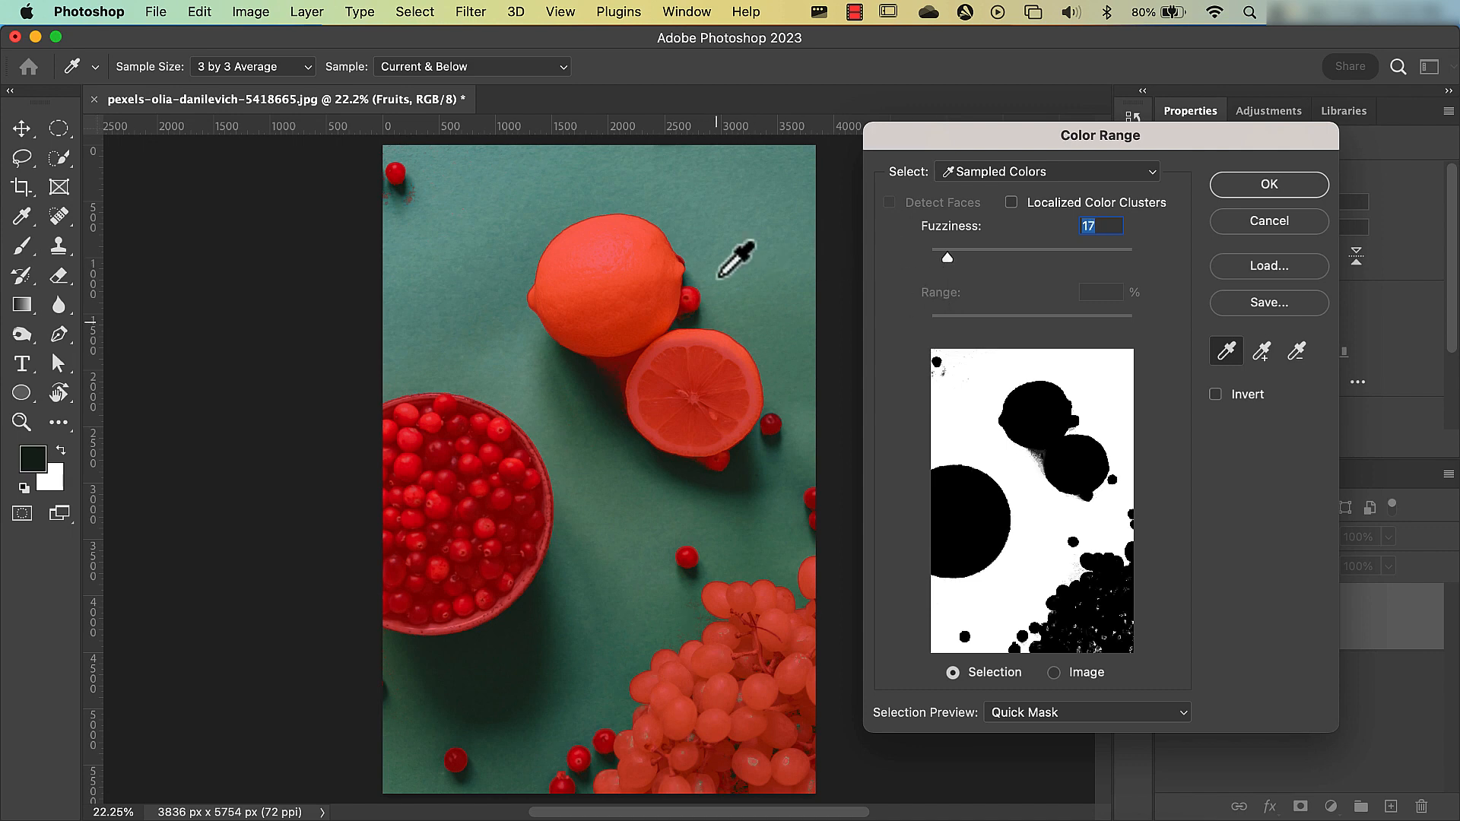
{"action": "left_click_drag", "start_coordinate": [948, 259], "coordinate": [956, 263]}
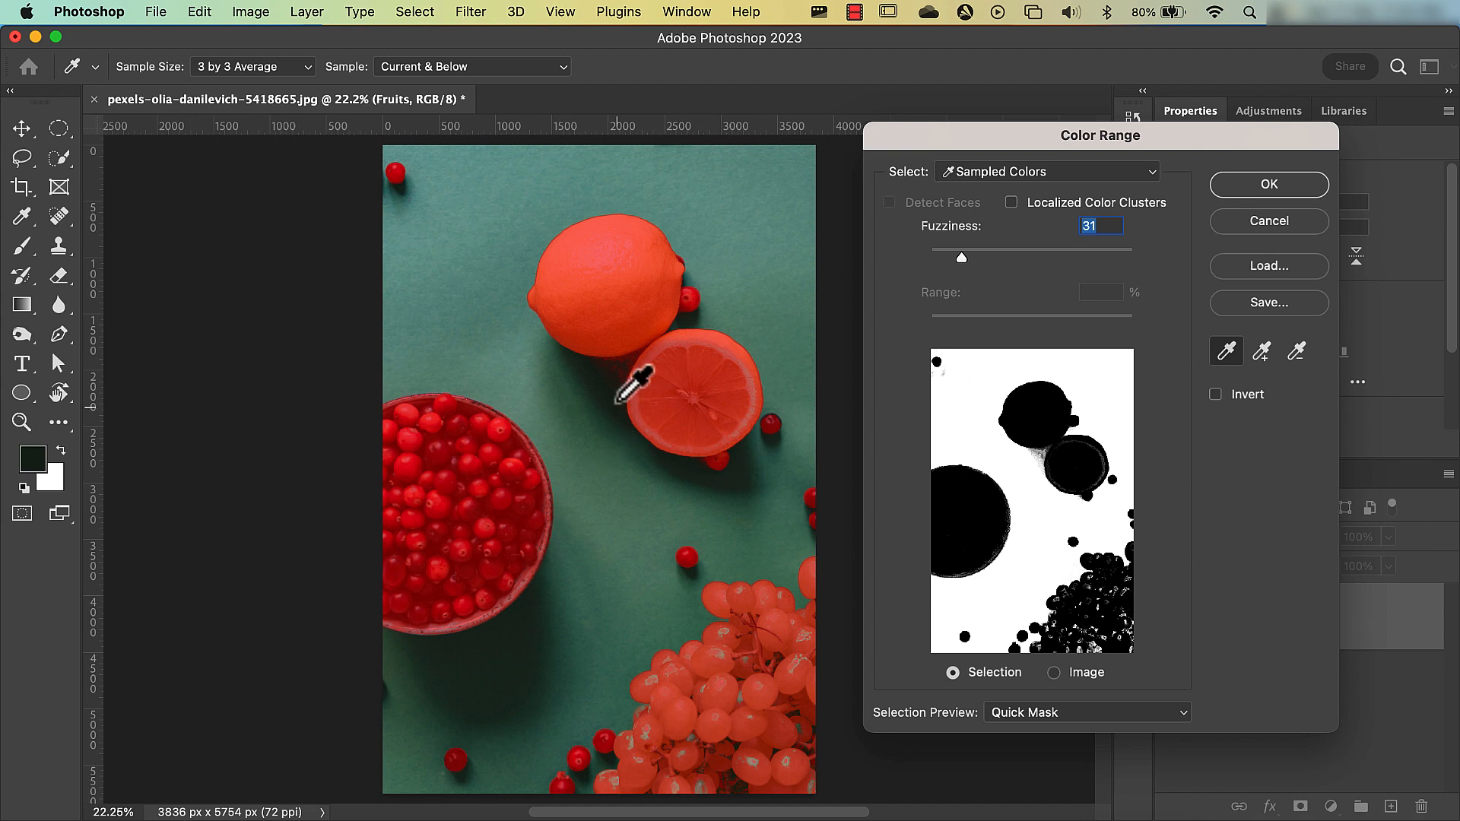
Compare Fuzziness 0 and 36 in a close-up of the shadow beside the lemons, and fine-tune the value to 32
{"action": "key", "text": "alt"}
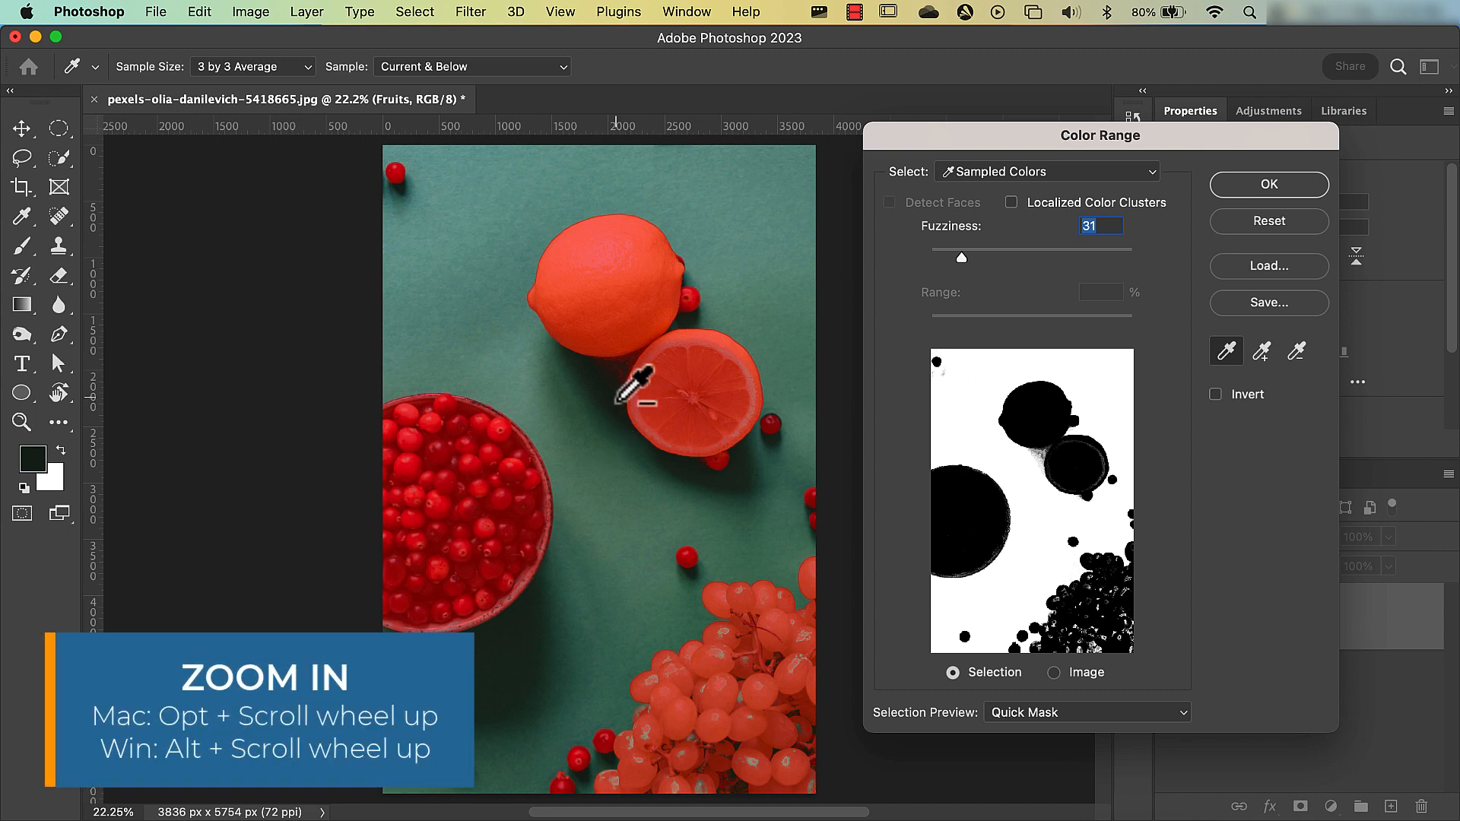
{"action": "scroll", "coordinate": [618, 400], "scroll_direction": "up", "scroll_amount": 4}
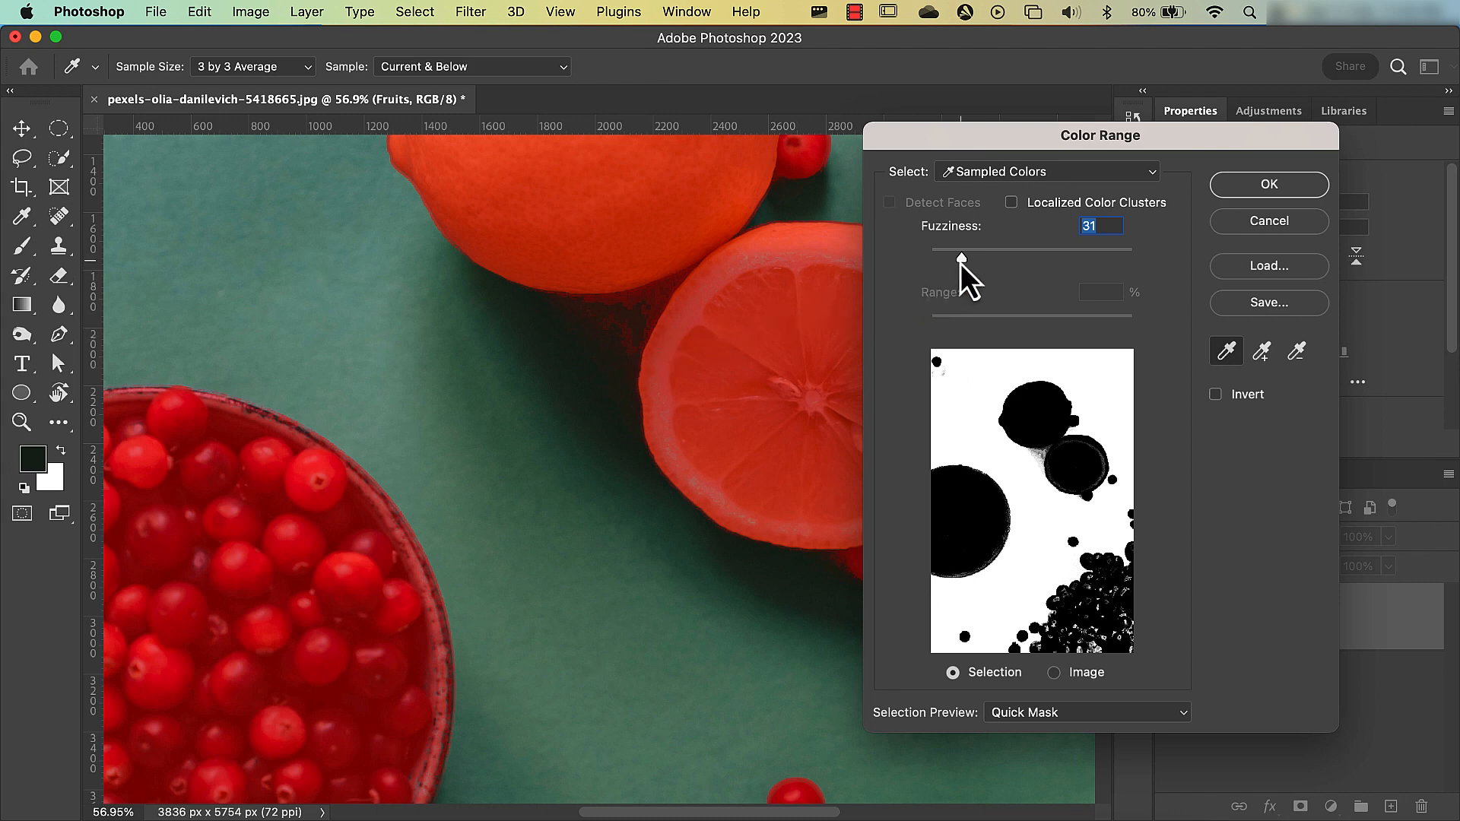
{"action": "left_click_drag", "start_coordinate": [961, 263], "coordinate": [933, 266]}
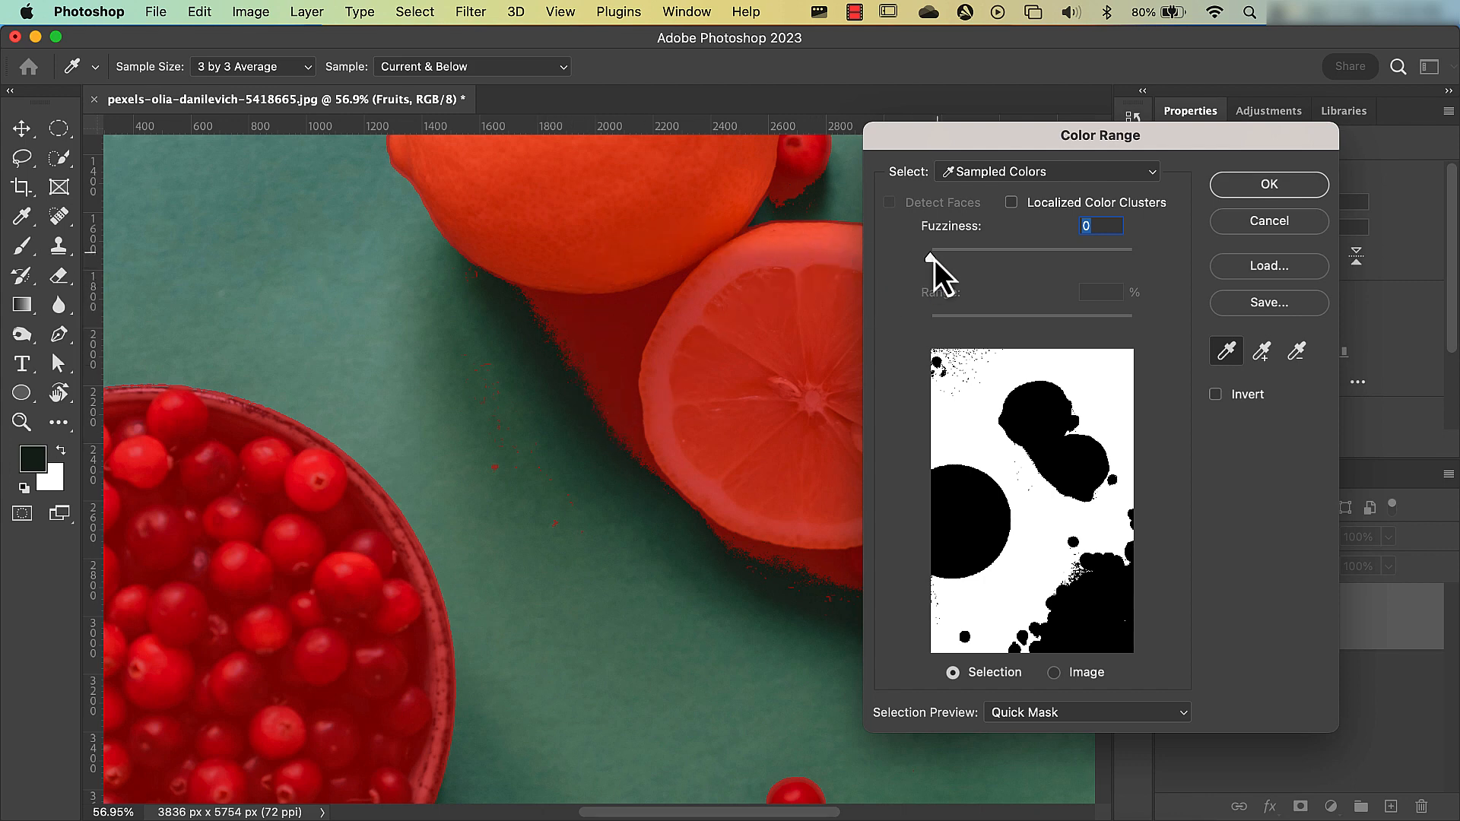
{"action": "left_click_drag", "start_coordinate": [934, 259], "coordinate": [964, 263]}
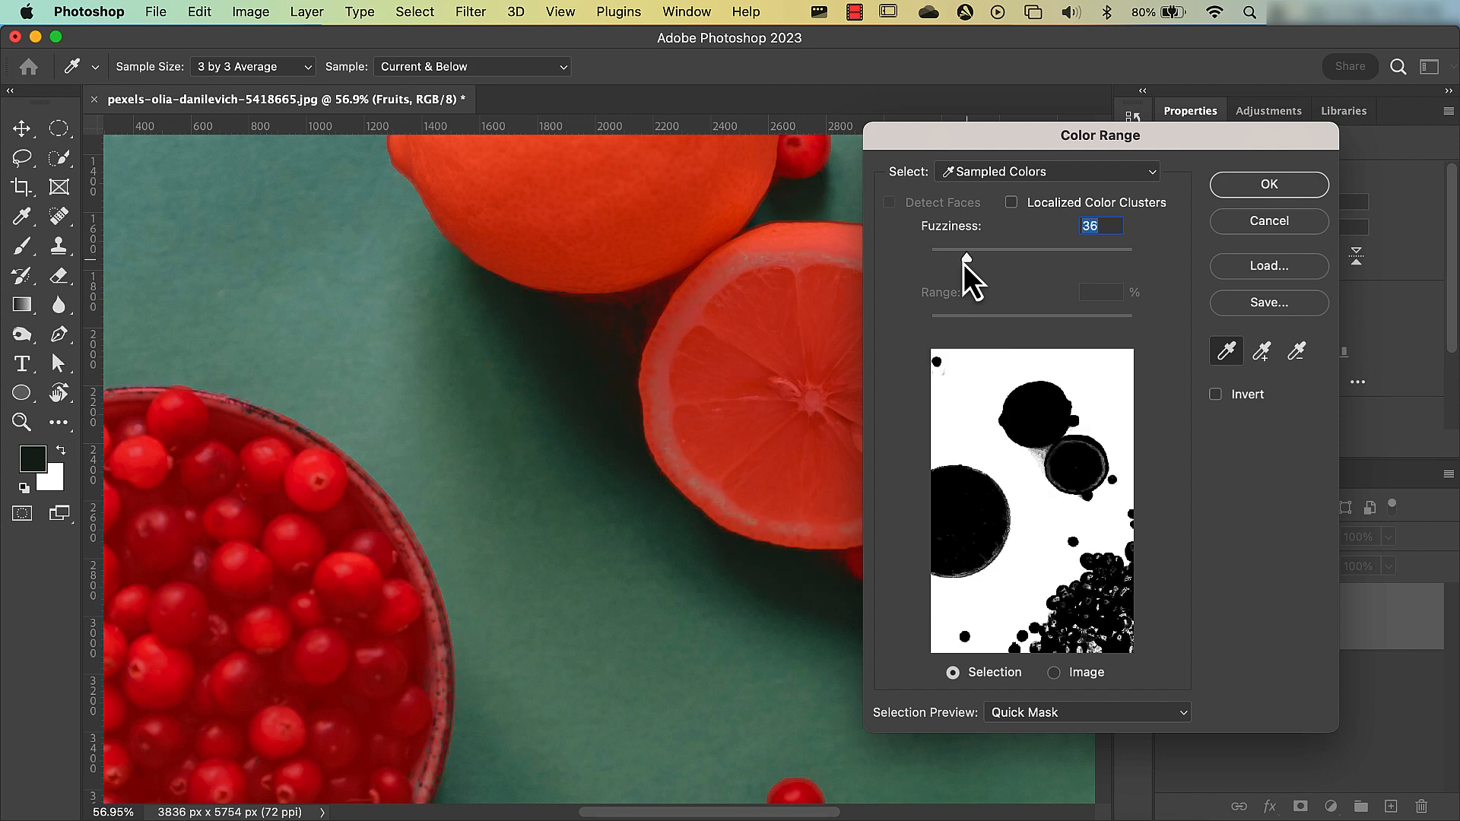
{"action": "key", "text": "Down"}
{"action": "key", "text": "Down"}
{"action": "key", "text": "Down"}
{"action": "key", "text": "Down"}
{"action": "key", "text": "Down"}
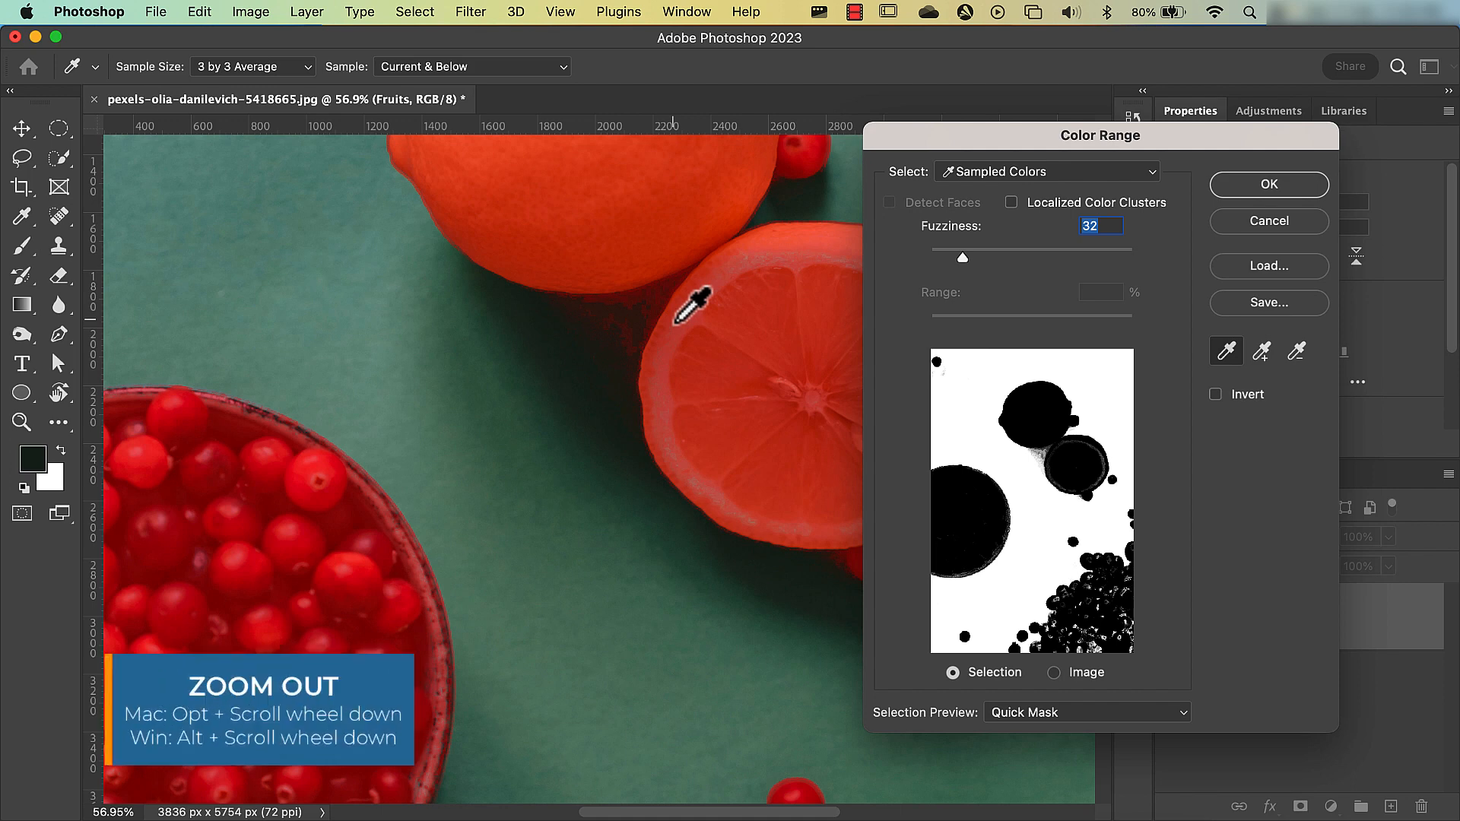
{"action": "key", "text": "alt"}
{"action": "scroll", "coordinate": [676, 321], "scroll_direction": "down", "scroll_amount": 5}
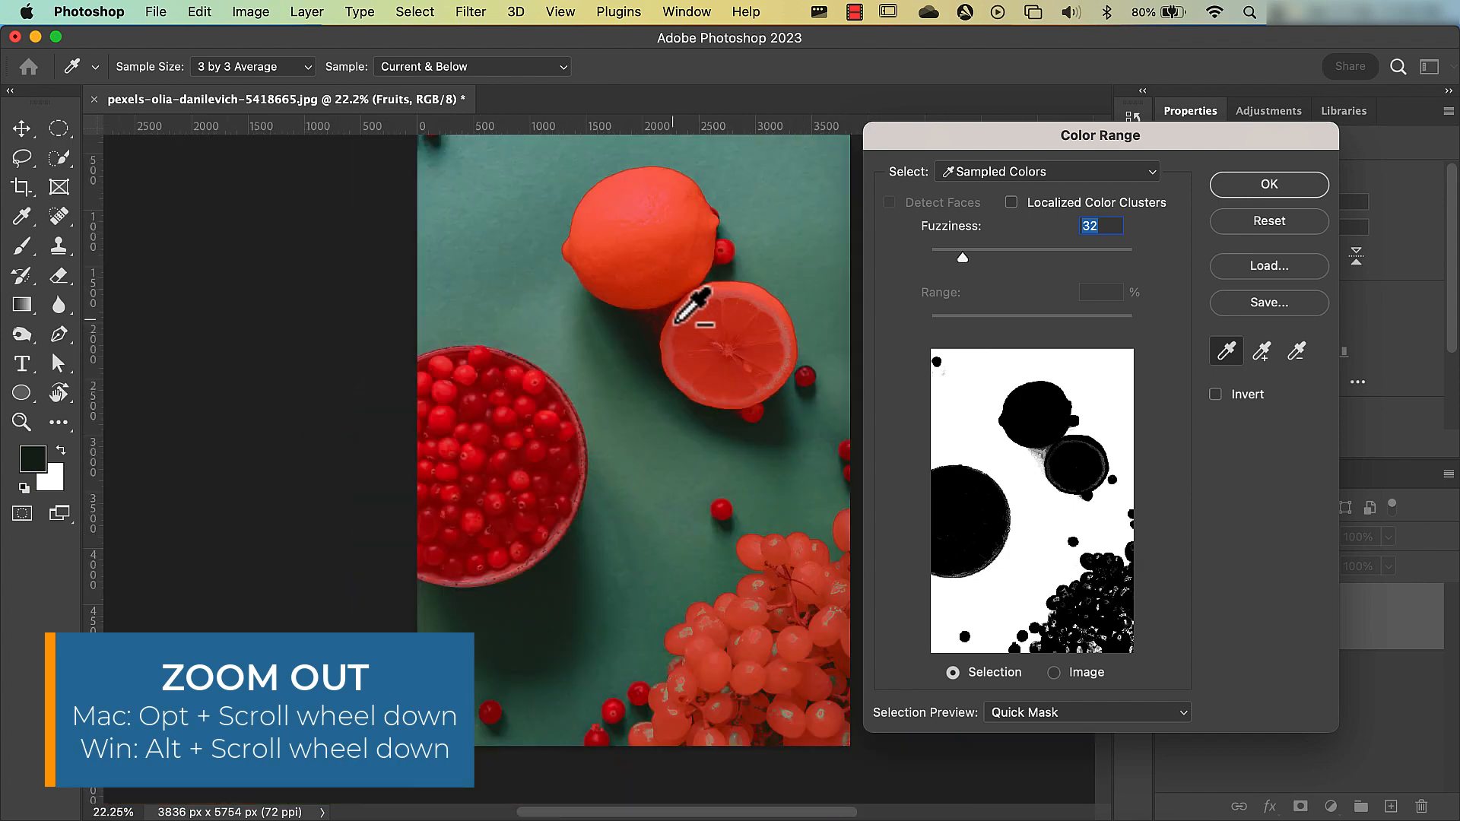
Try Fuzziness values of 37, 46 and 83 on the whole photo, and bring the value back to 29
{"action": "left_click", "coordinate": [972, 262]}
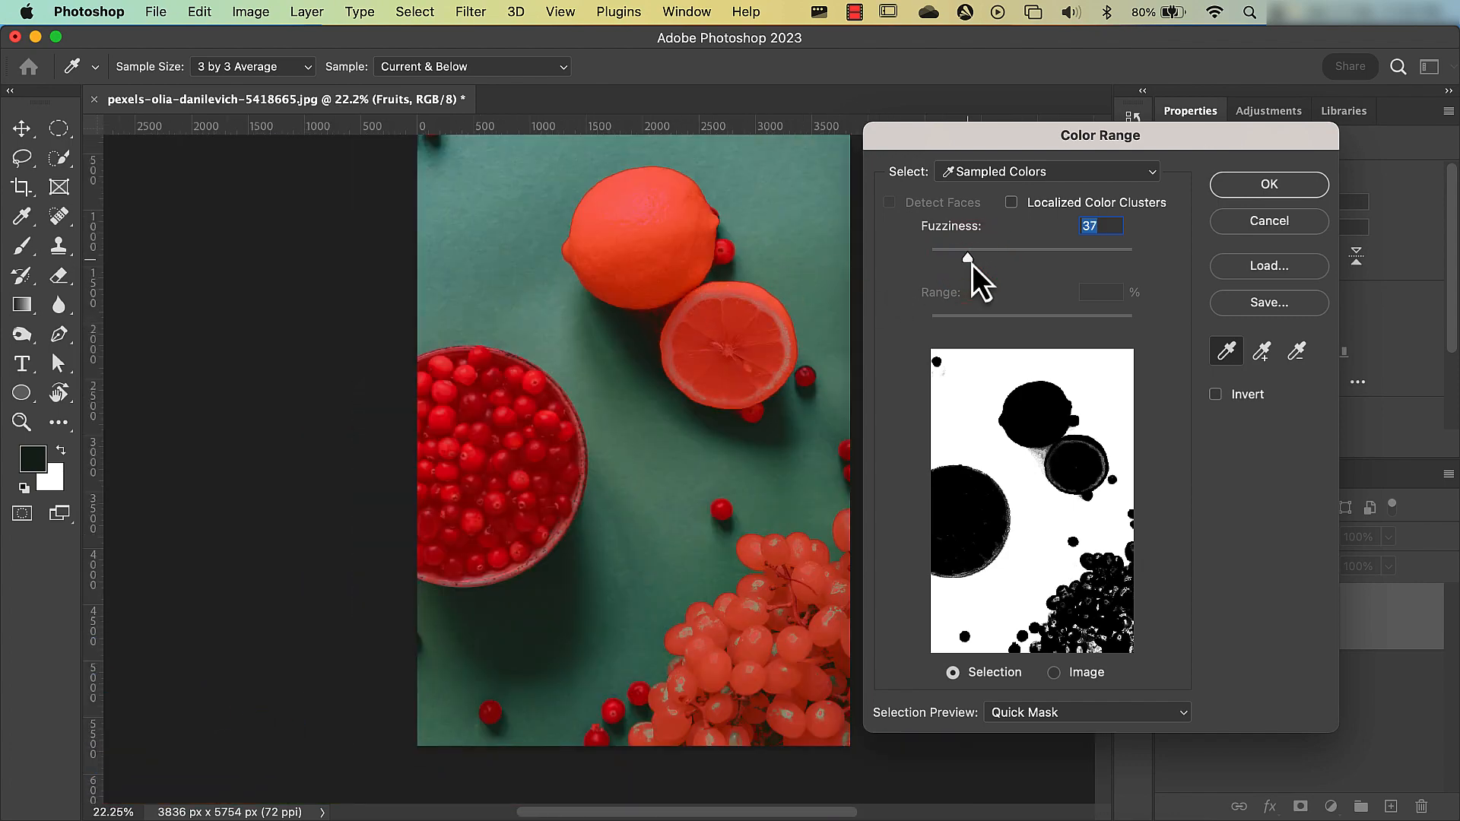
{"action": "left_click_drag", "start_coordinate": [972, 262], "coordinate": [974, 262]}
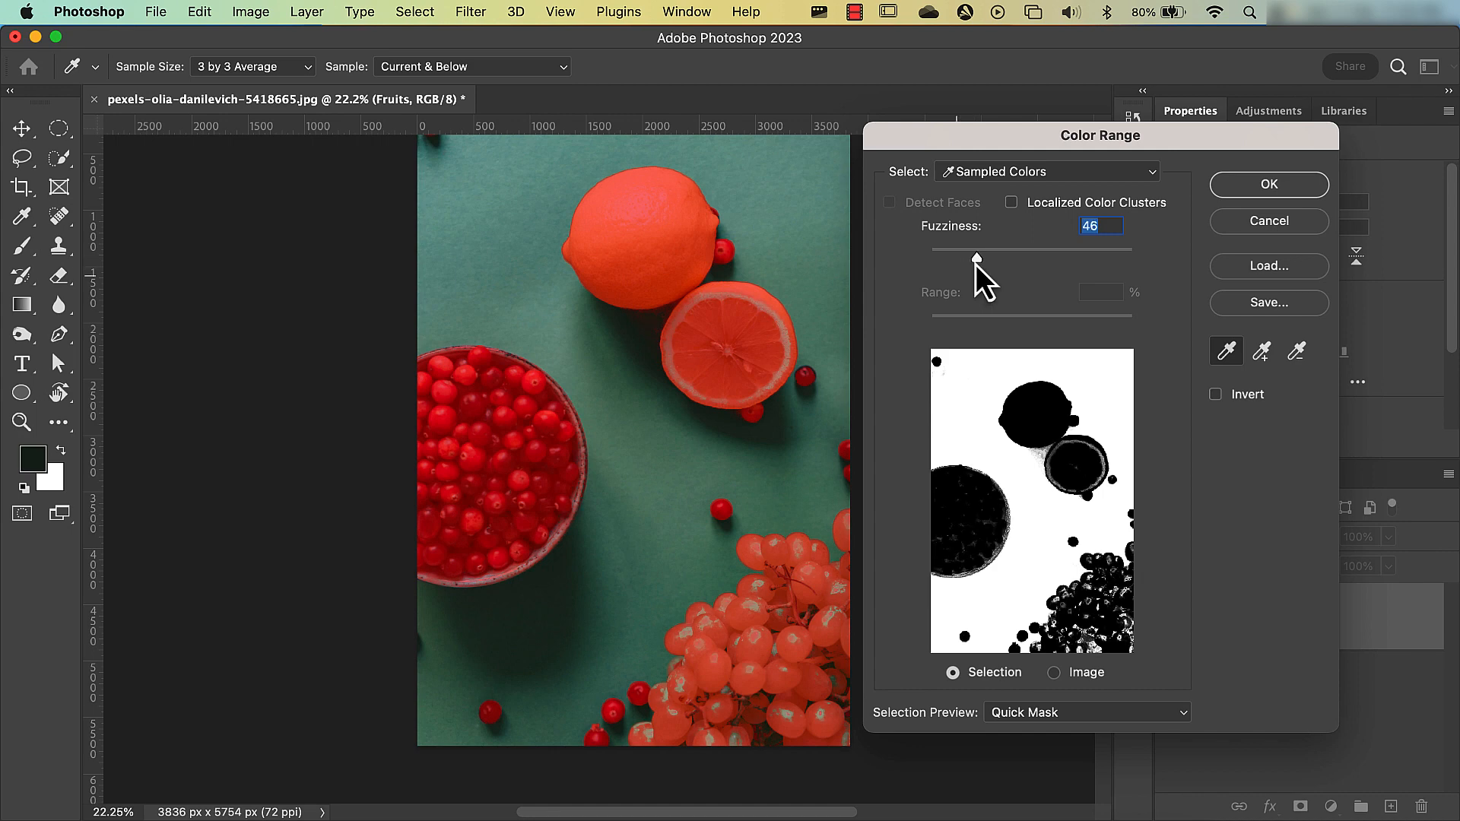
{"action": "left_click_drag", "start_coordinate": [979, 264], "coordinate": [1014, 267]}
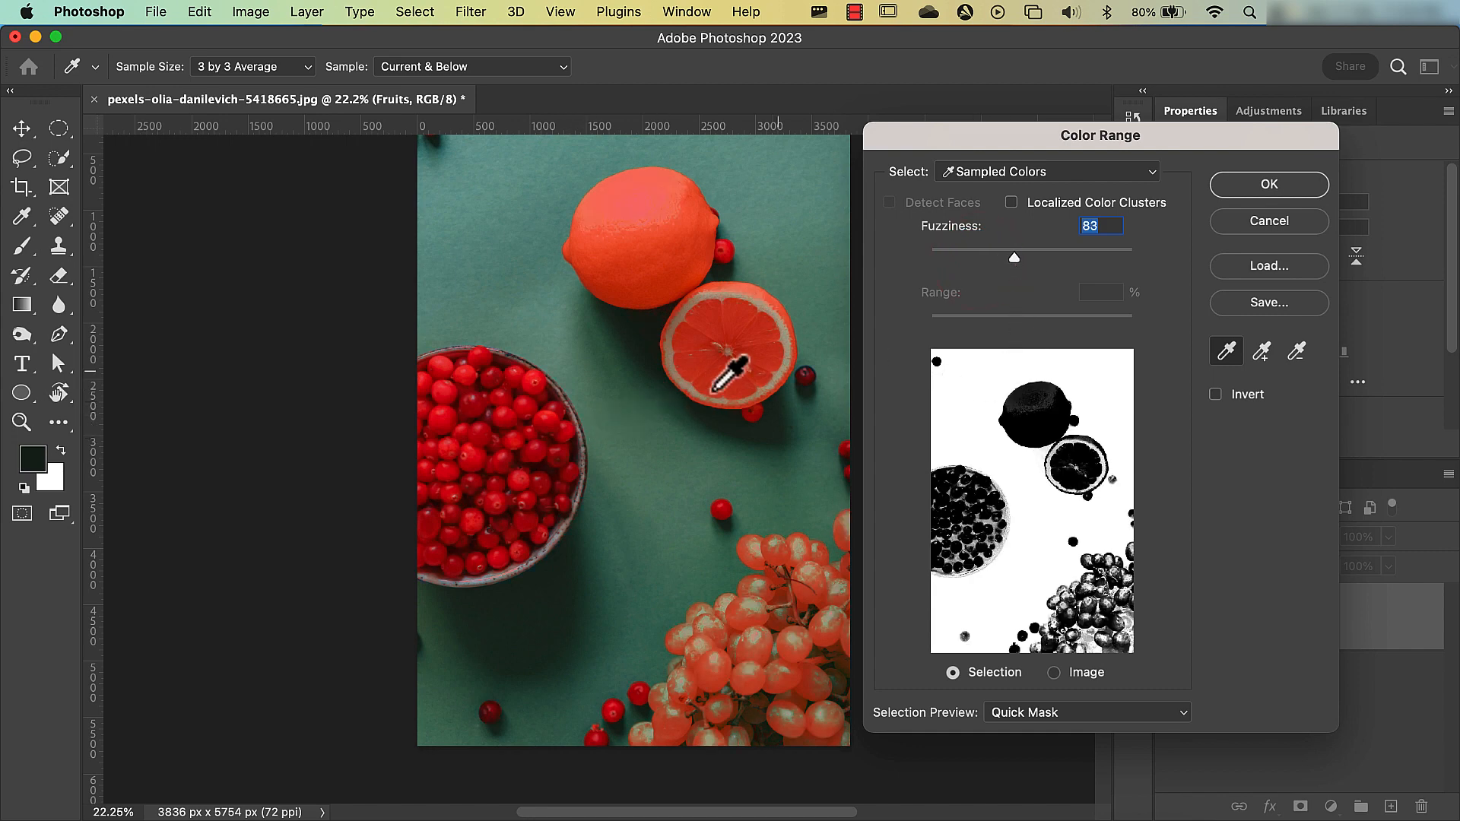
{"action": "left_click_drag", "start_coordinate": [1010, 263], "coordinate": [963, 263]}
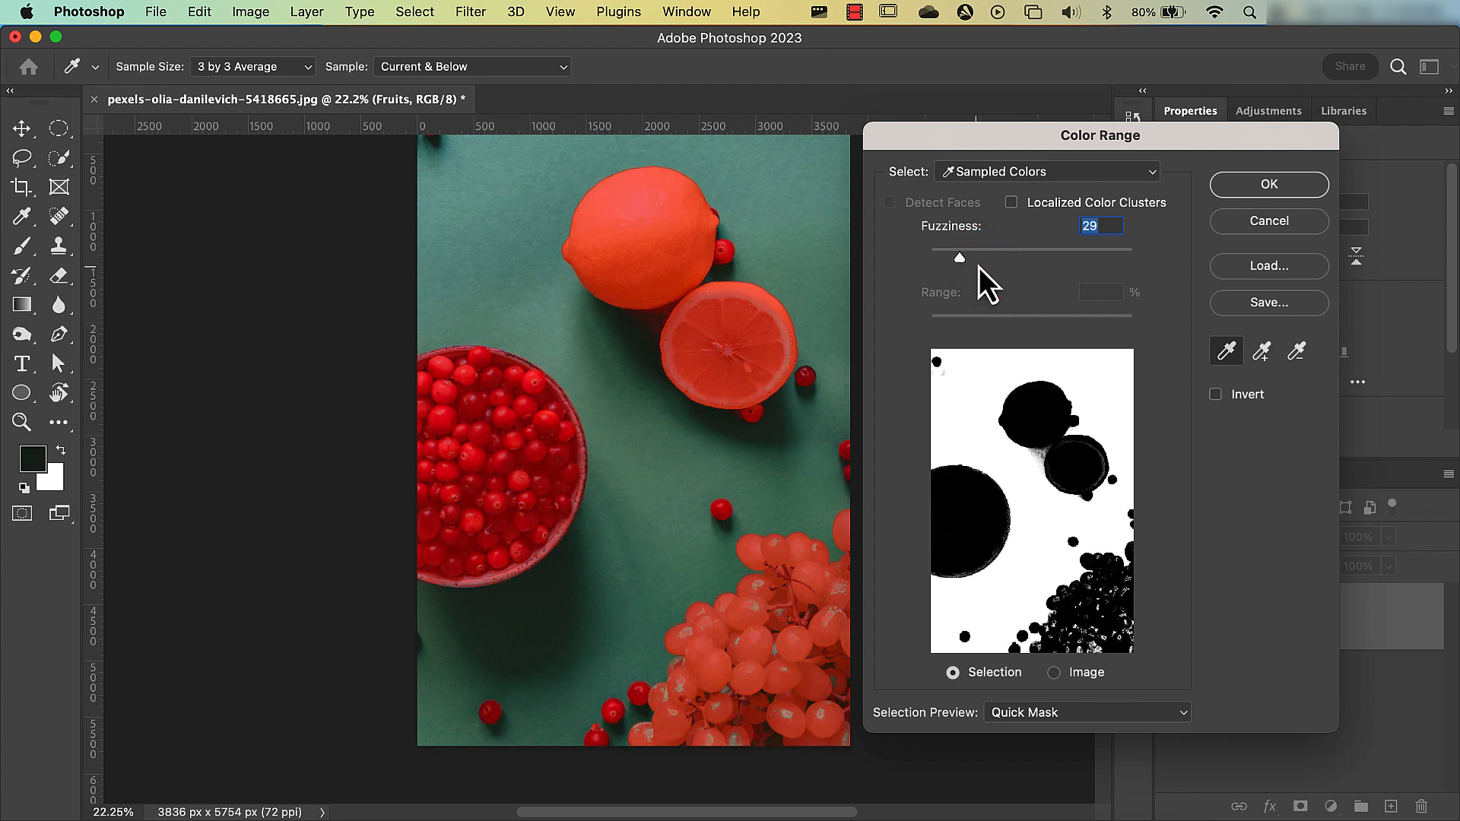
Enable Localized Color Clusters and set Range to 20% and Fuzziness to 57
{"action": "left_click", "coordinate": [1014, 211]}
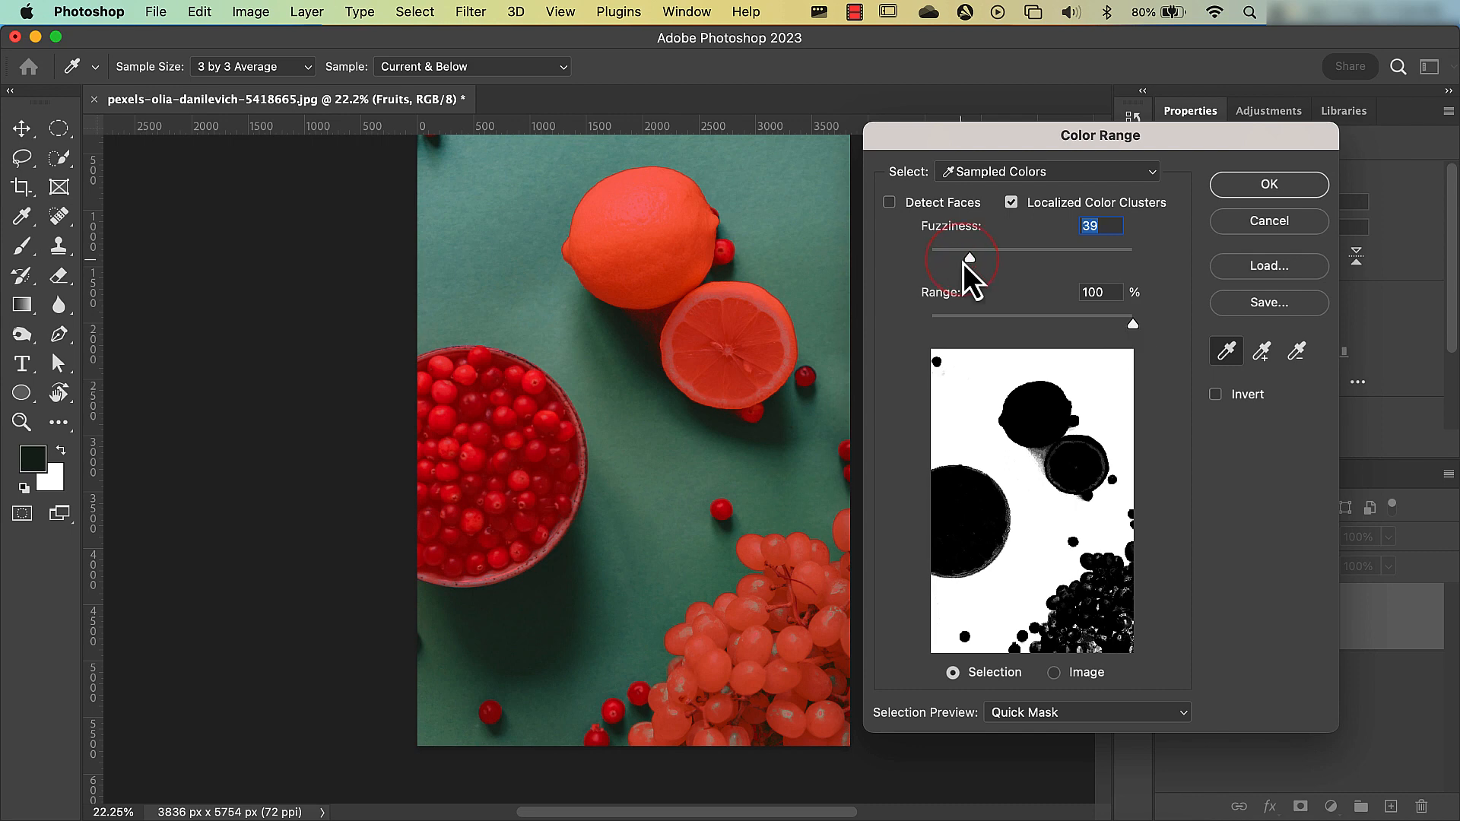
{"action": "left_click_drag", "start_coordinate": [963, 263], "coordinate": [974, 263]}
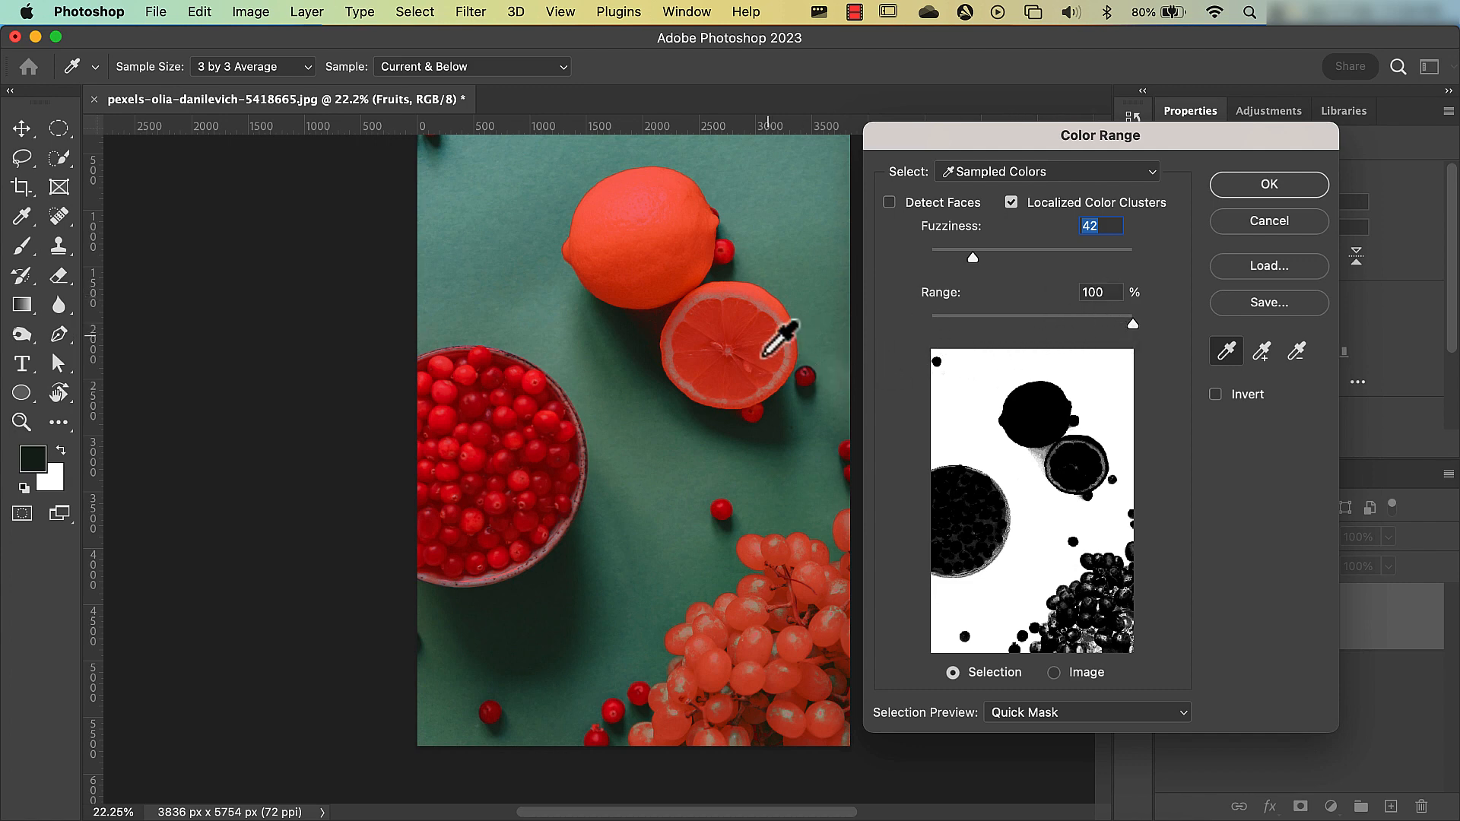
{"action": "left_click_drag", "start_coordinate": [972, 262], "coordinate": [960, 267]}
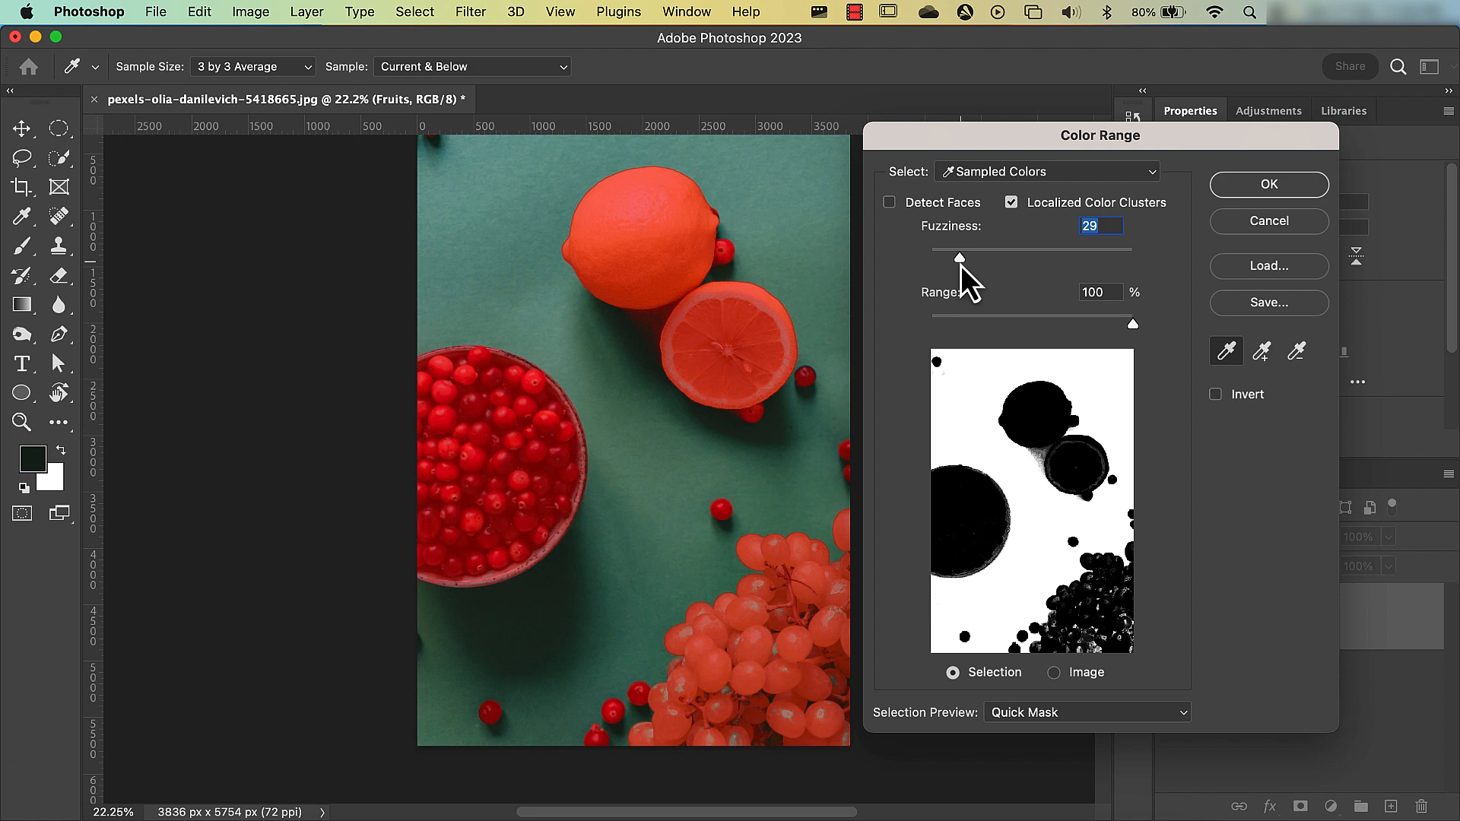
{"action": "left_click_drag", "start_coordinate": [1131, 327], "coordinate": [974, 335]}
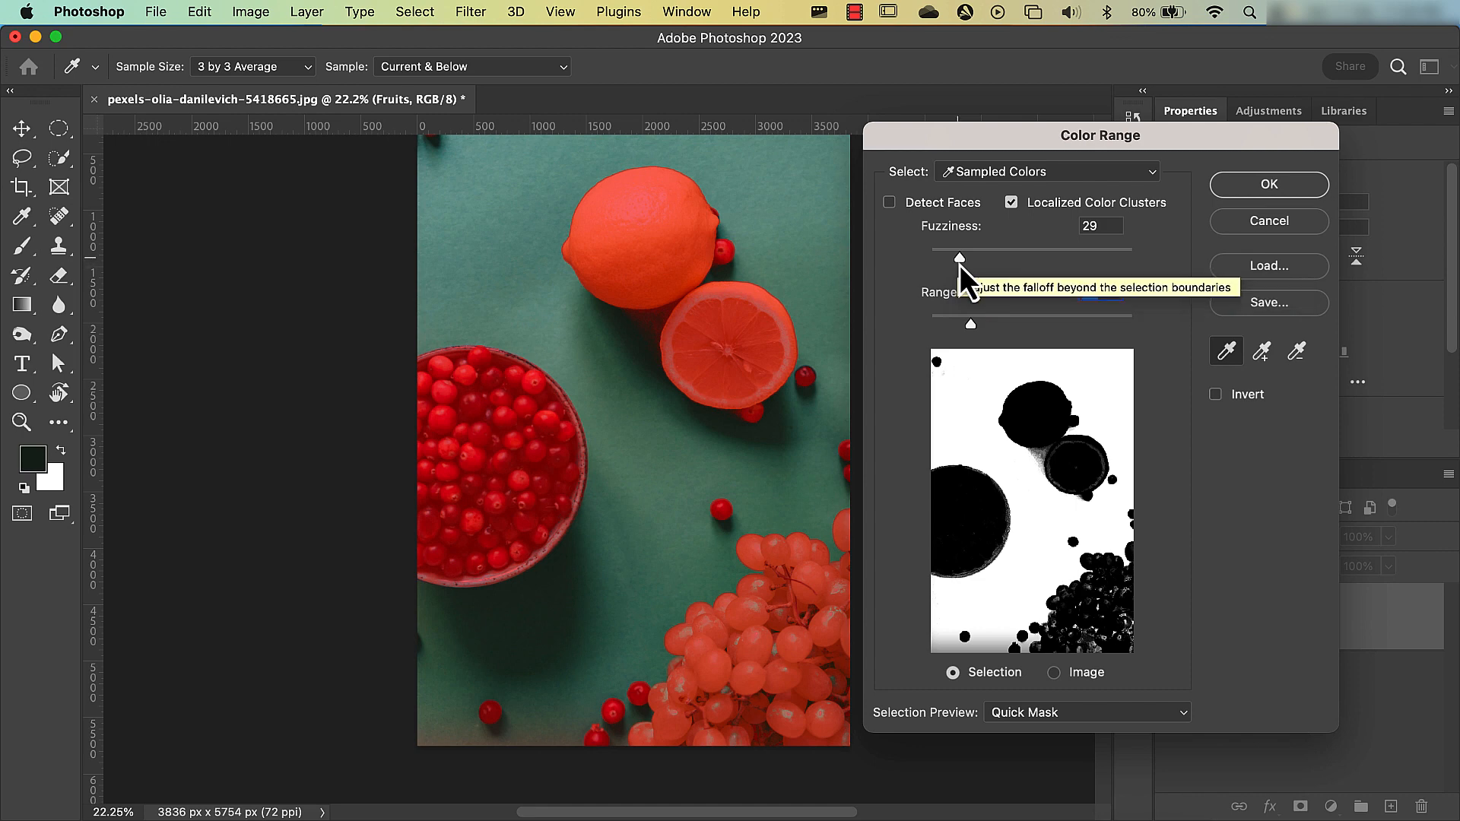
{"action": "left_click_drag", "start_coordinate": [960, 265], "coordinate": [989, 263]}
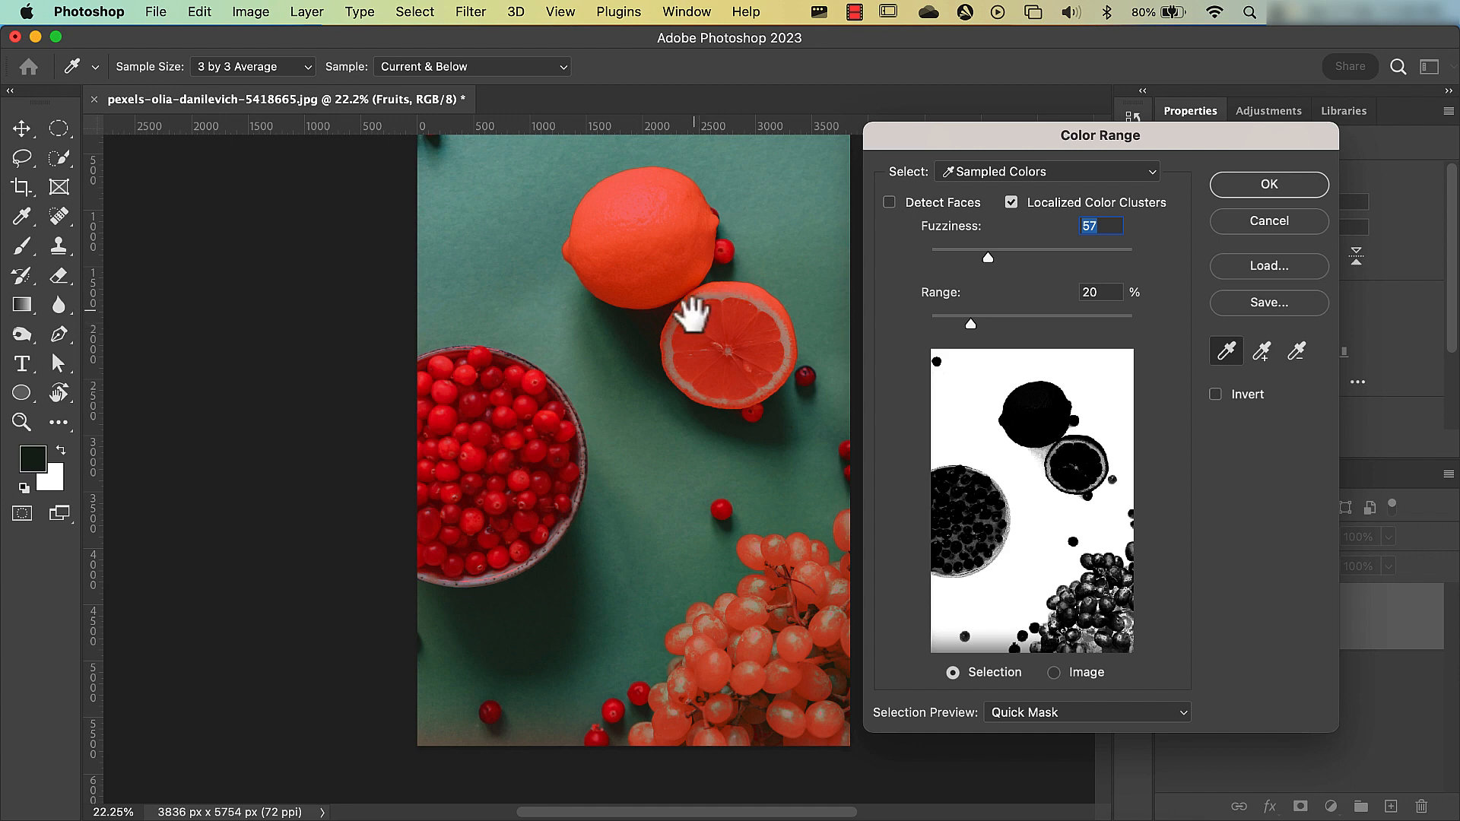
{"action": "left_click_drag", "start_coordinate": [691, 313], "coordinate": [680, 342]}
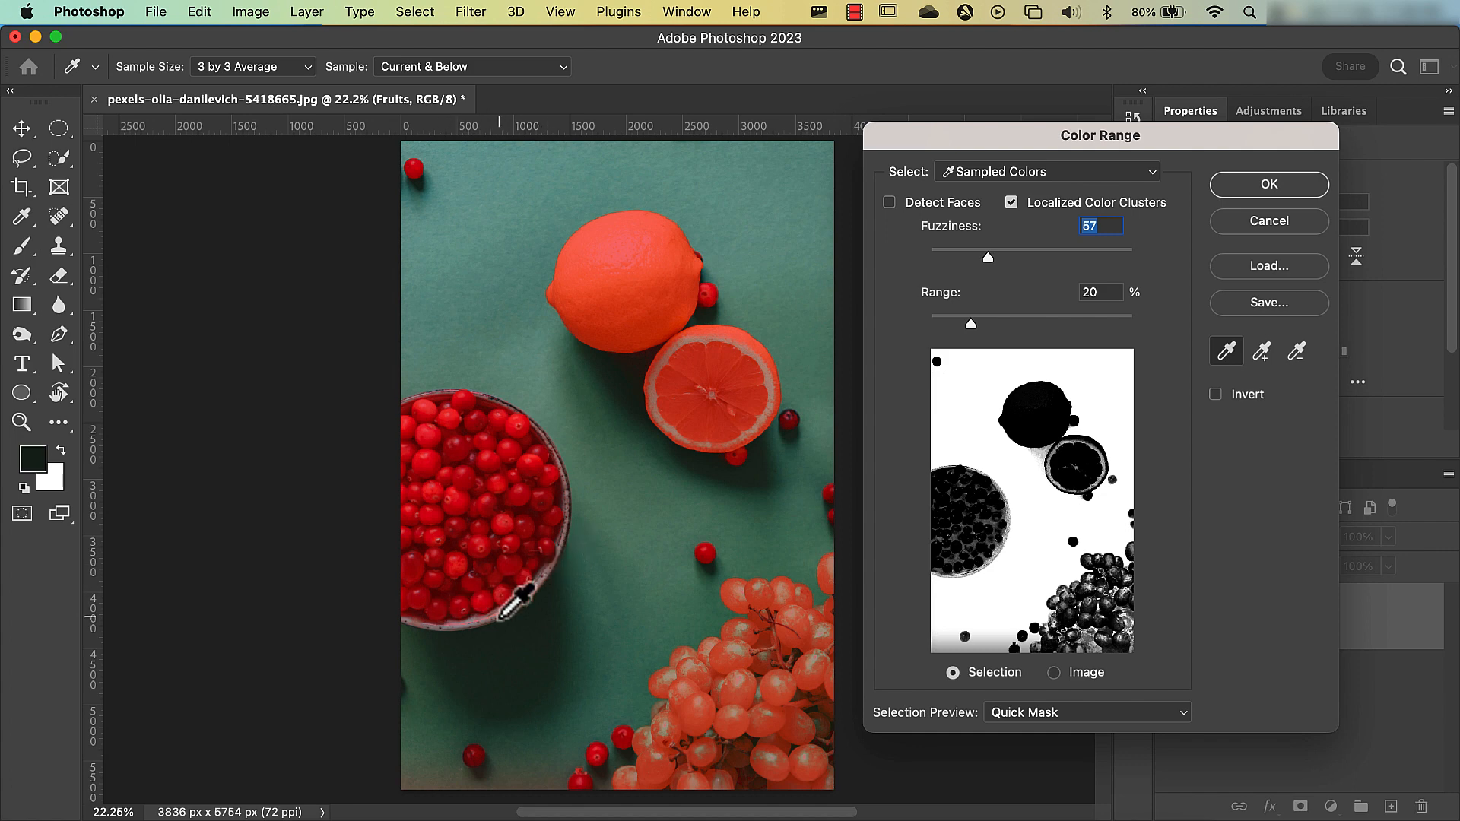
Check the selection of the shadow between the lemons with the Black Matte and Grayscale selection previews
{"action": "key", "text": "alt"}
{"action": "scroll", "coordinate": [502, 614], "scroll_direction": "up", "scroll_amount": 3}
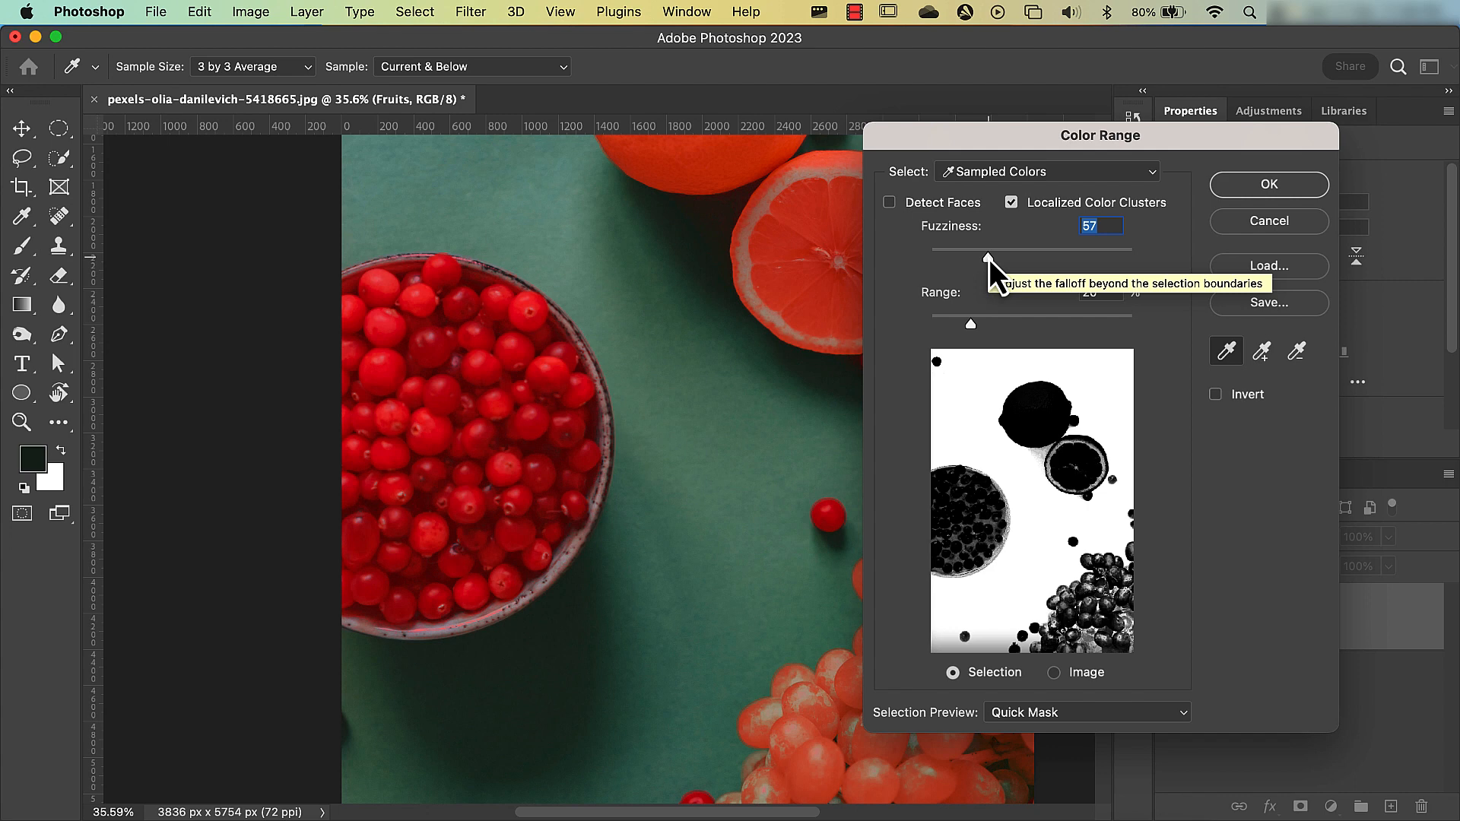
{"action": "left_click_drag", "start_coordinate": [694, 228], "coordinate": [638, 341]}
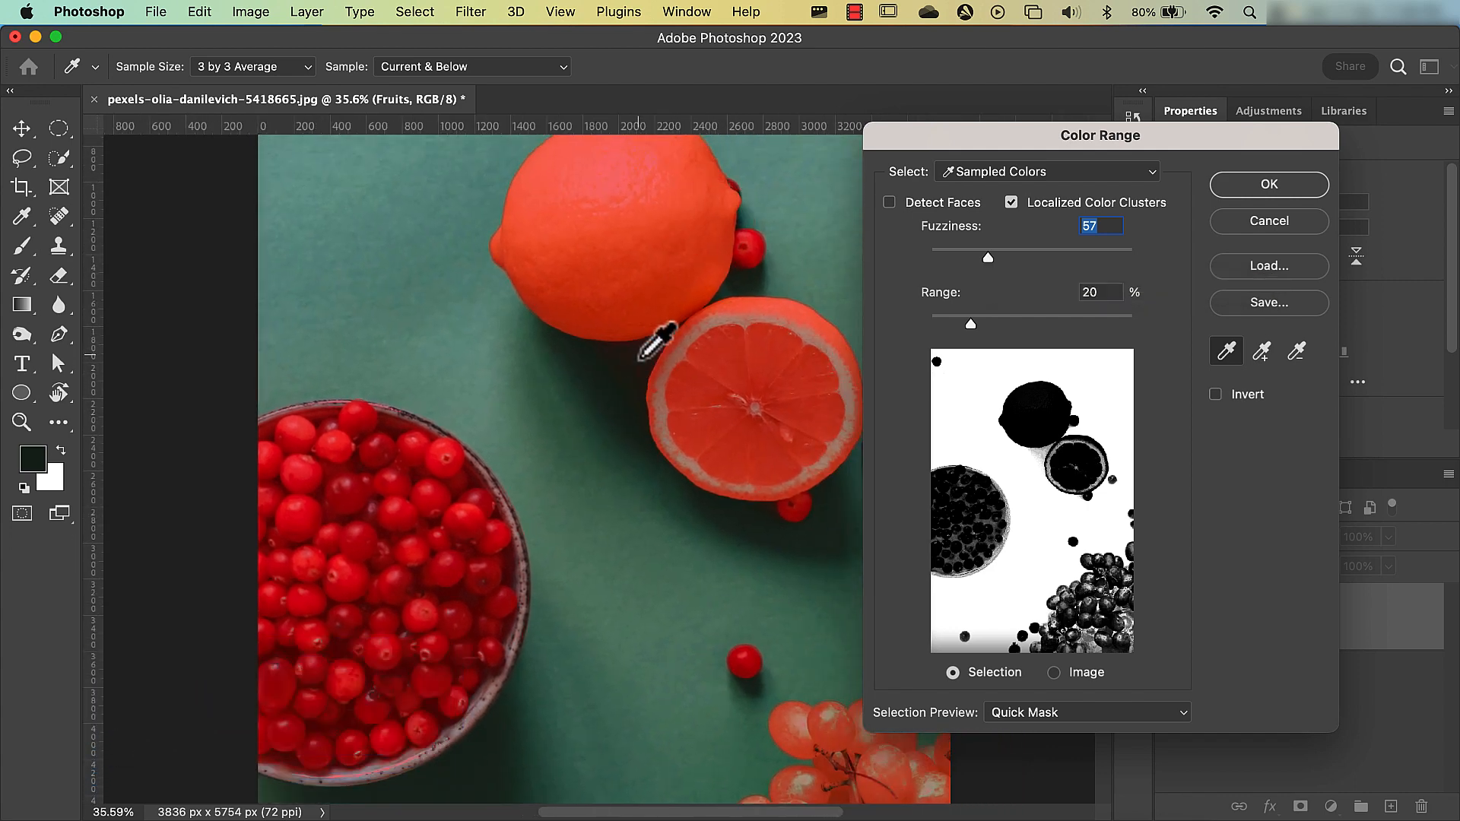
{"action": "key", "text": "alt"}
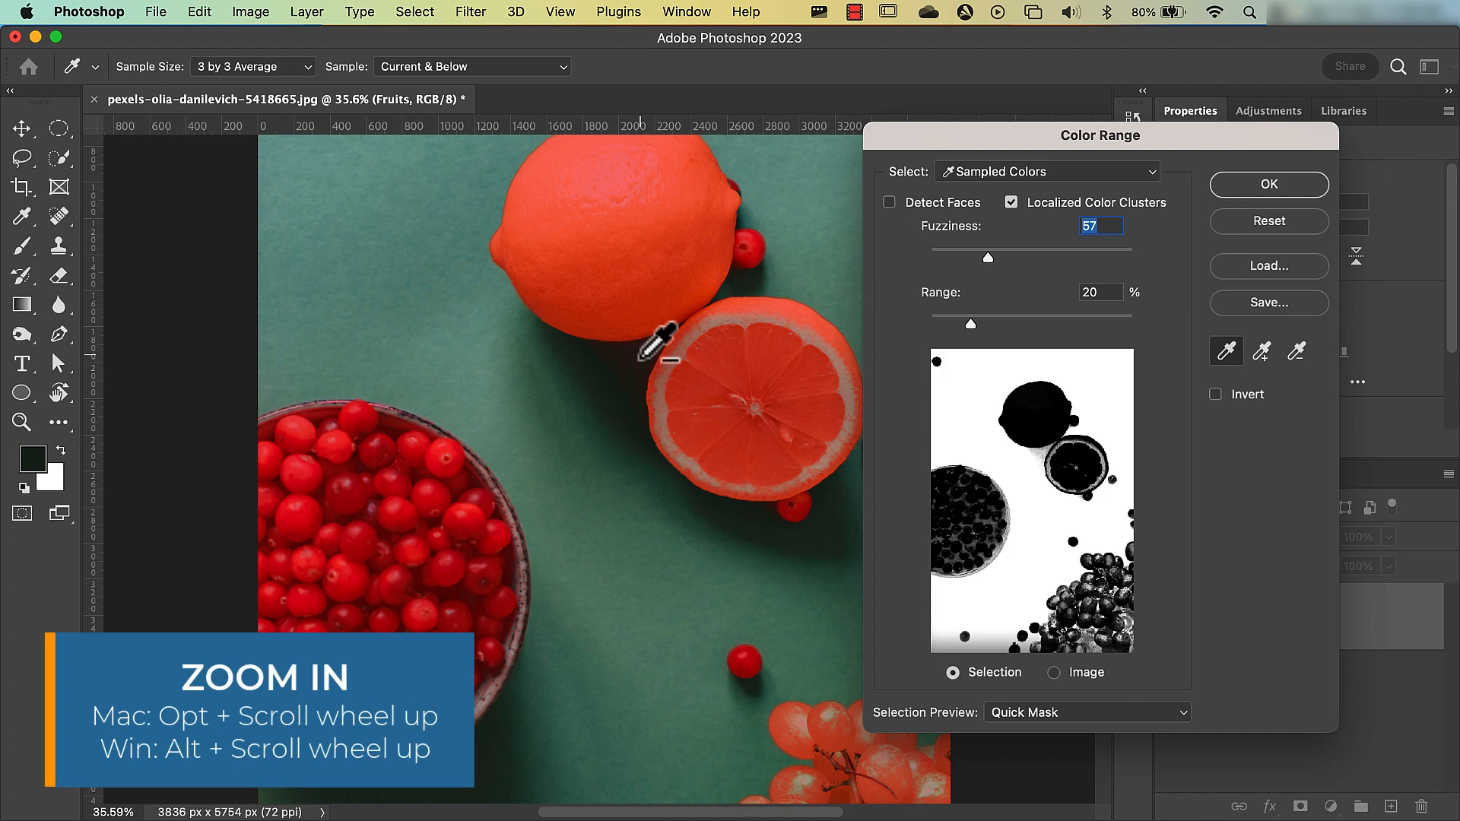
{"action": "scroll", "coordinate": [657, 343], "scroll_direction": "up", "scroll_amount": 3, "text": "alt"}
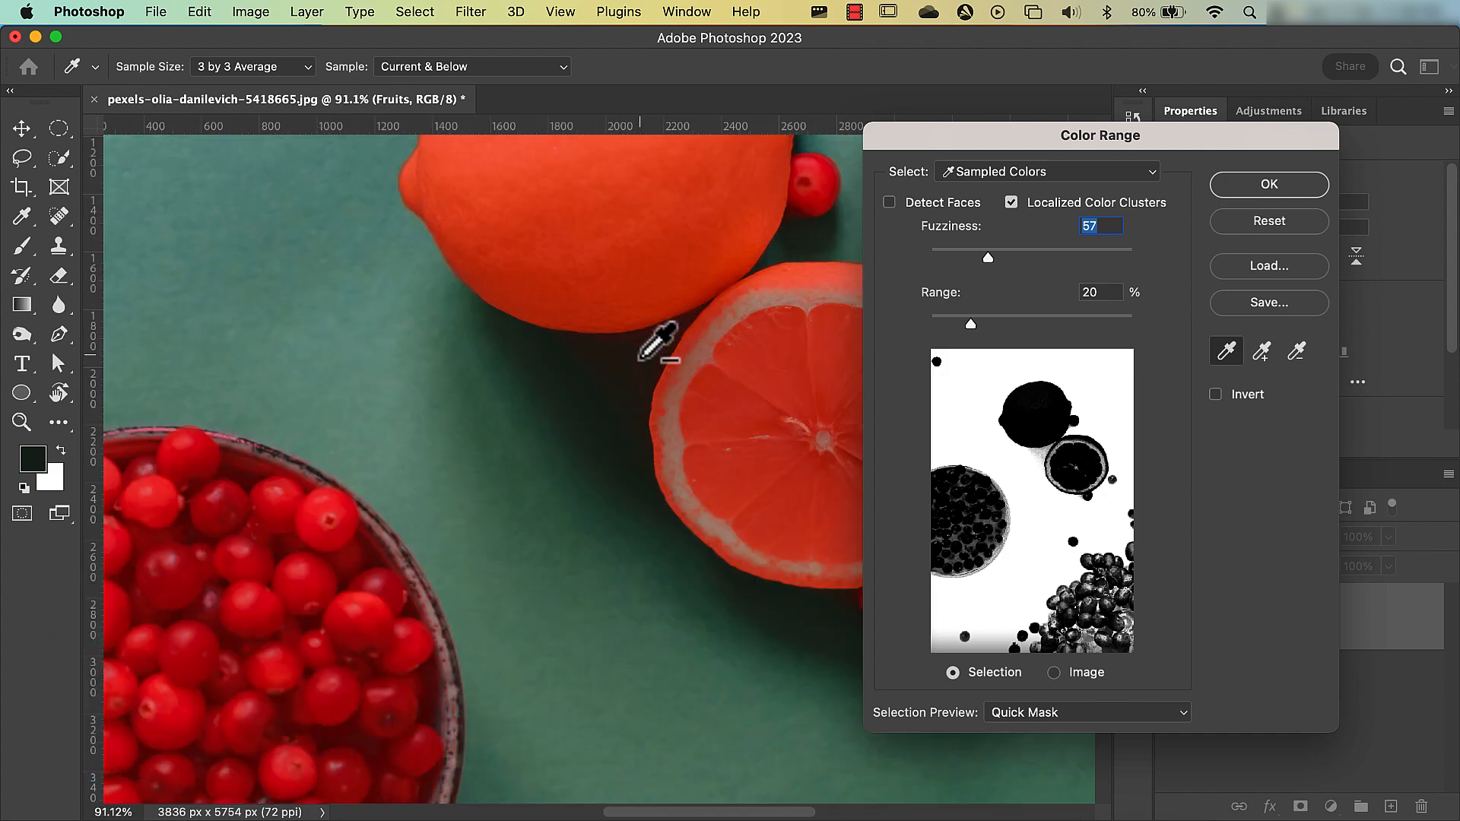
{"action": "scroll", "coordinate": [641, 357], "scroll_direction": "up", "scroll_amount": 4, "text": "alt"}
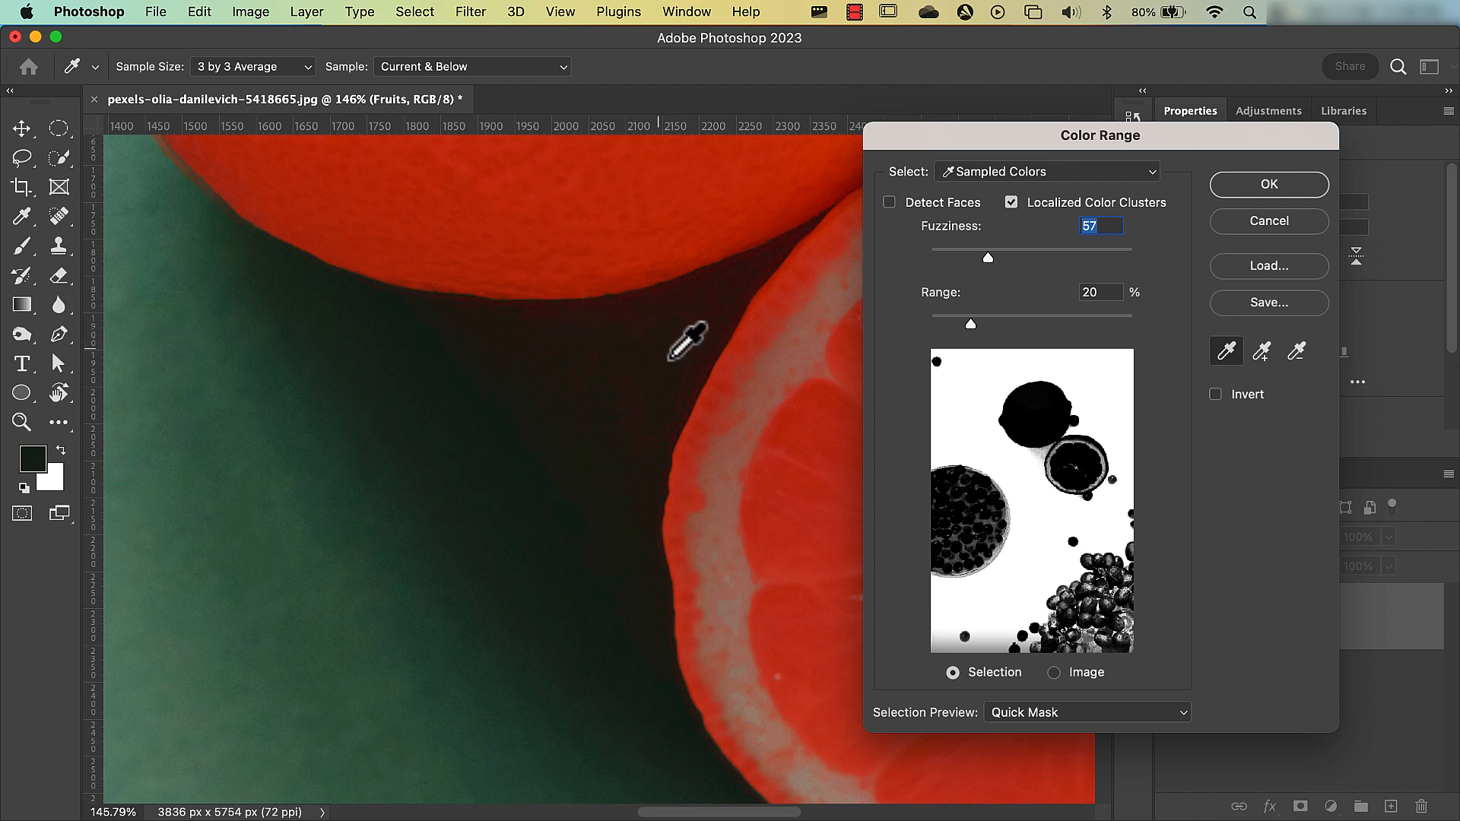
{"action": "left_click", "coordinate": [1036, 713]}
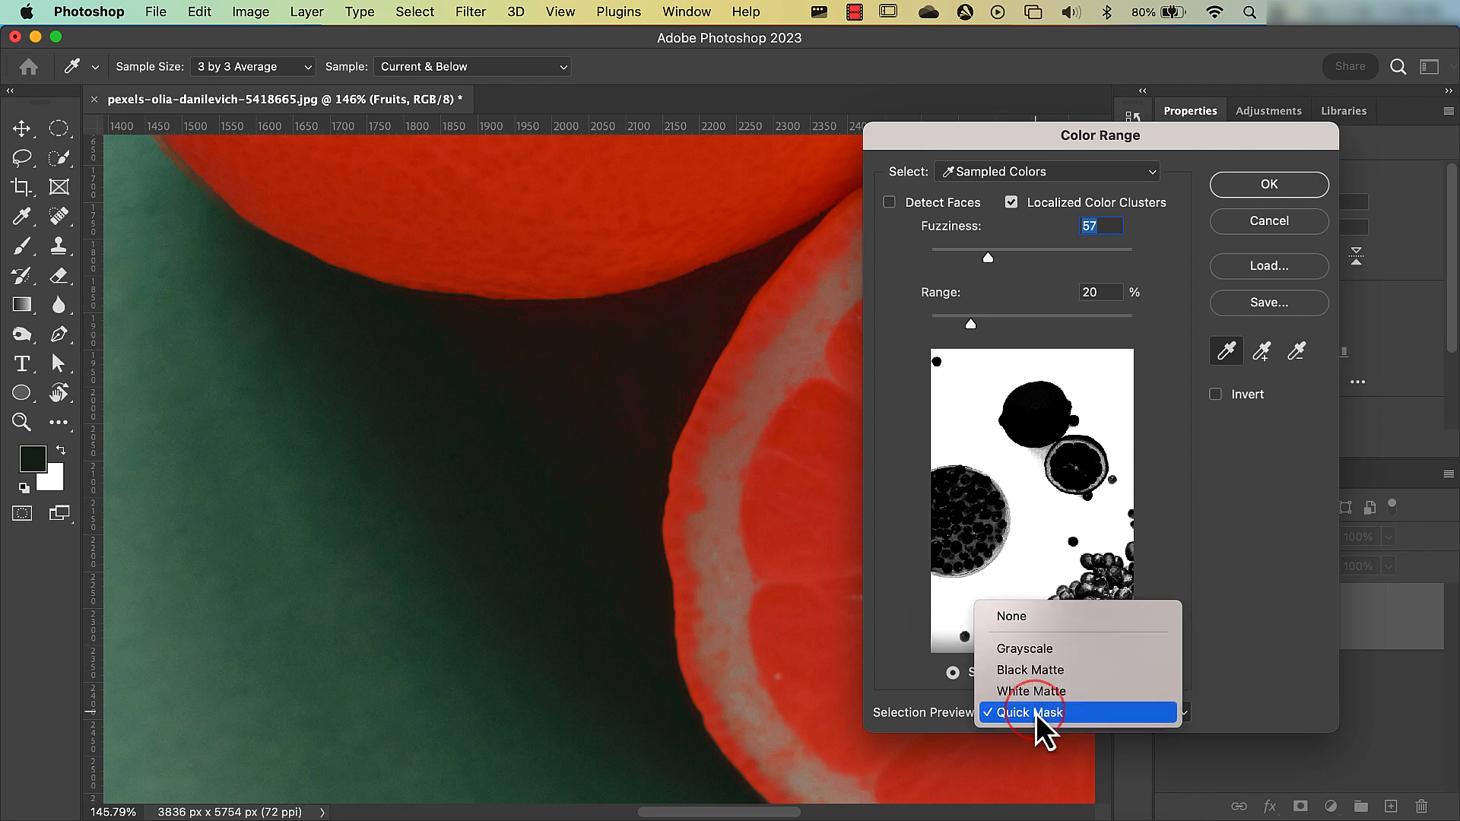
{"action": "left_click", "coordinate": [1030, 668]}
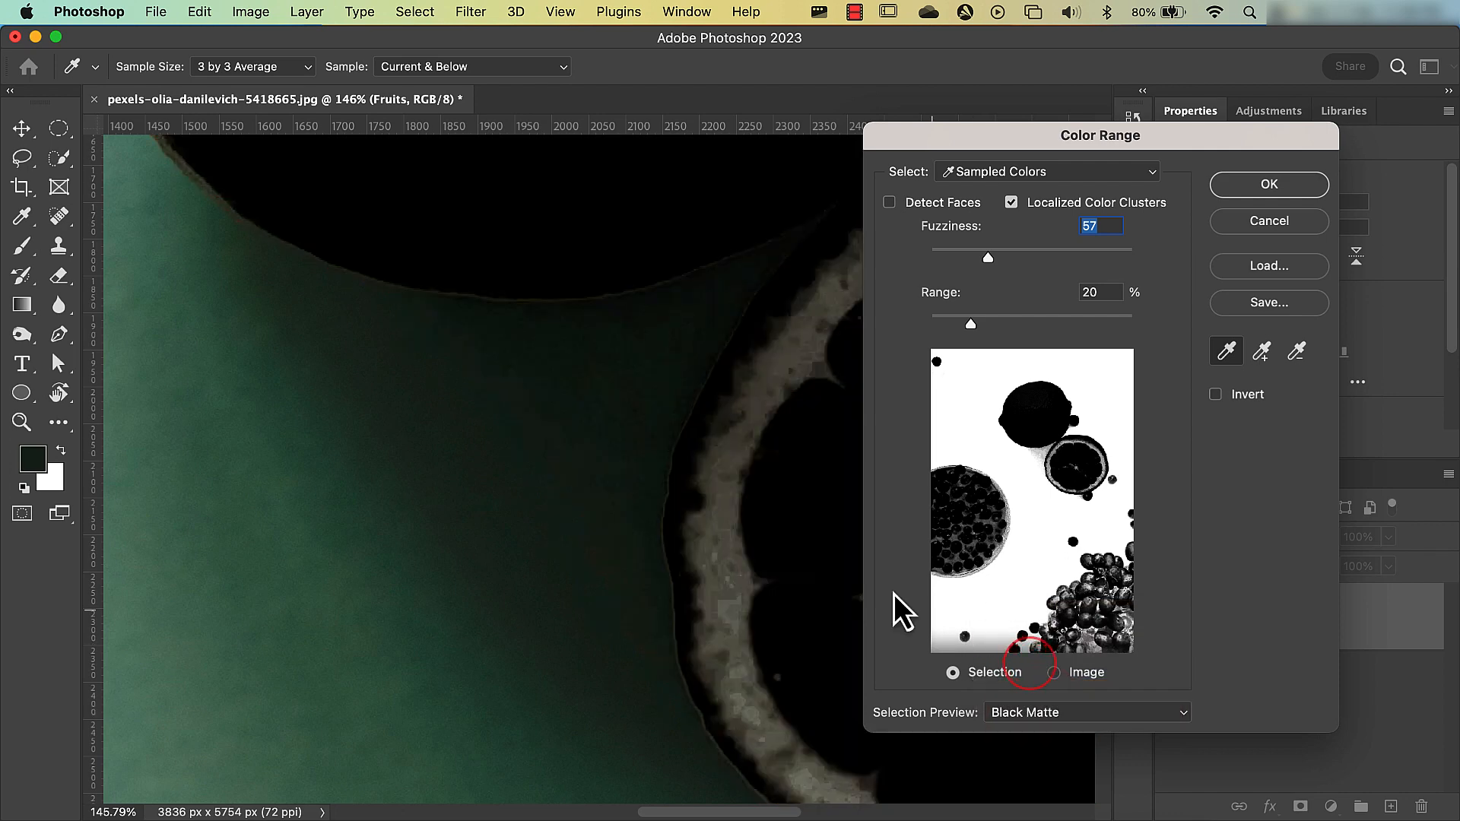
{"action": "left_click", "coordinate": [1038, 713]}
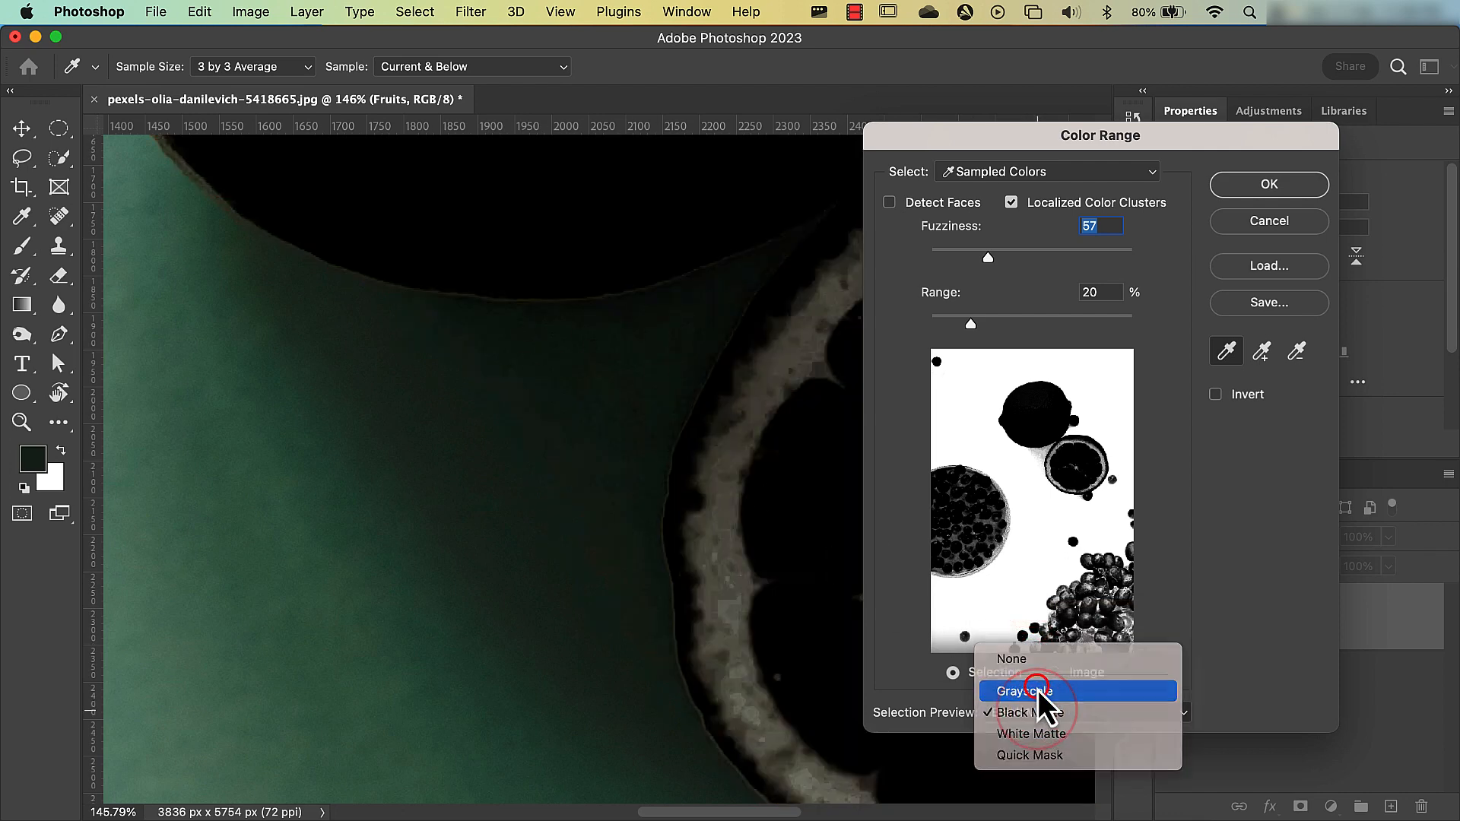
{"action": "left_click", "coordinate": [1037, 690]}
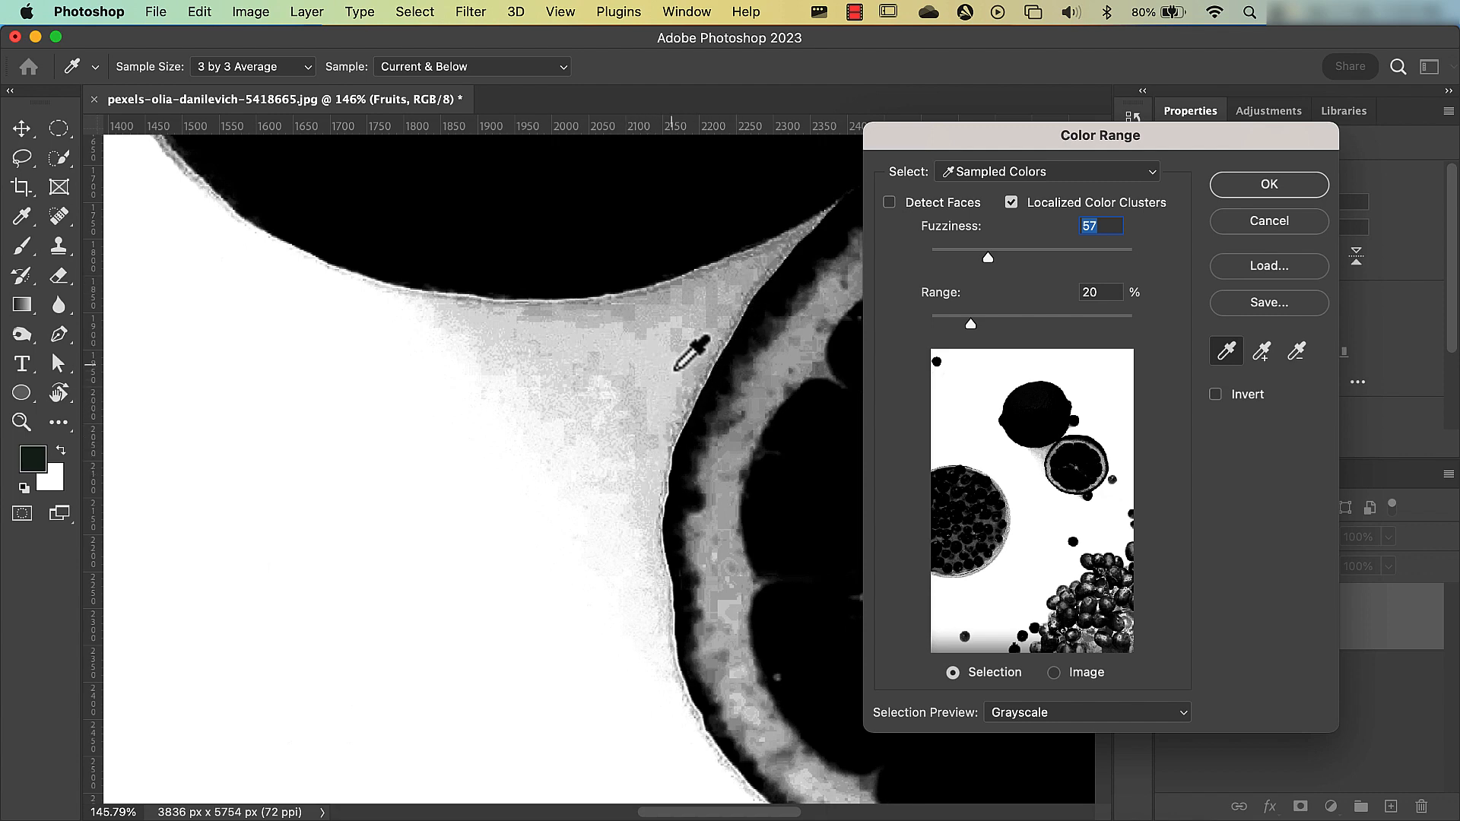
Examine the gray areas on the lemon slice, bowl and grapes in the Grayscale preview, and return the preview to Quick Mask
{"action": "key", "text": "space"}
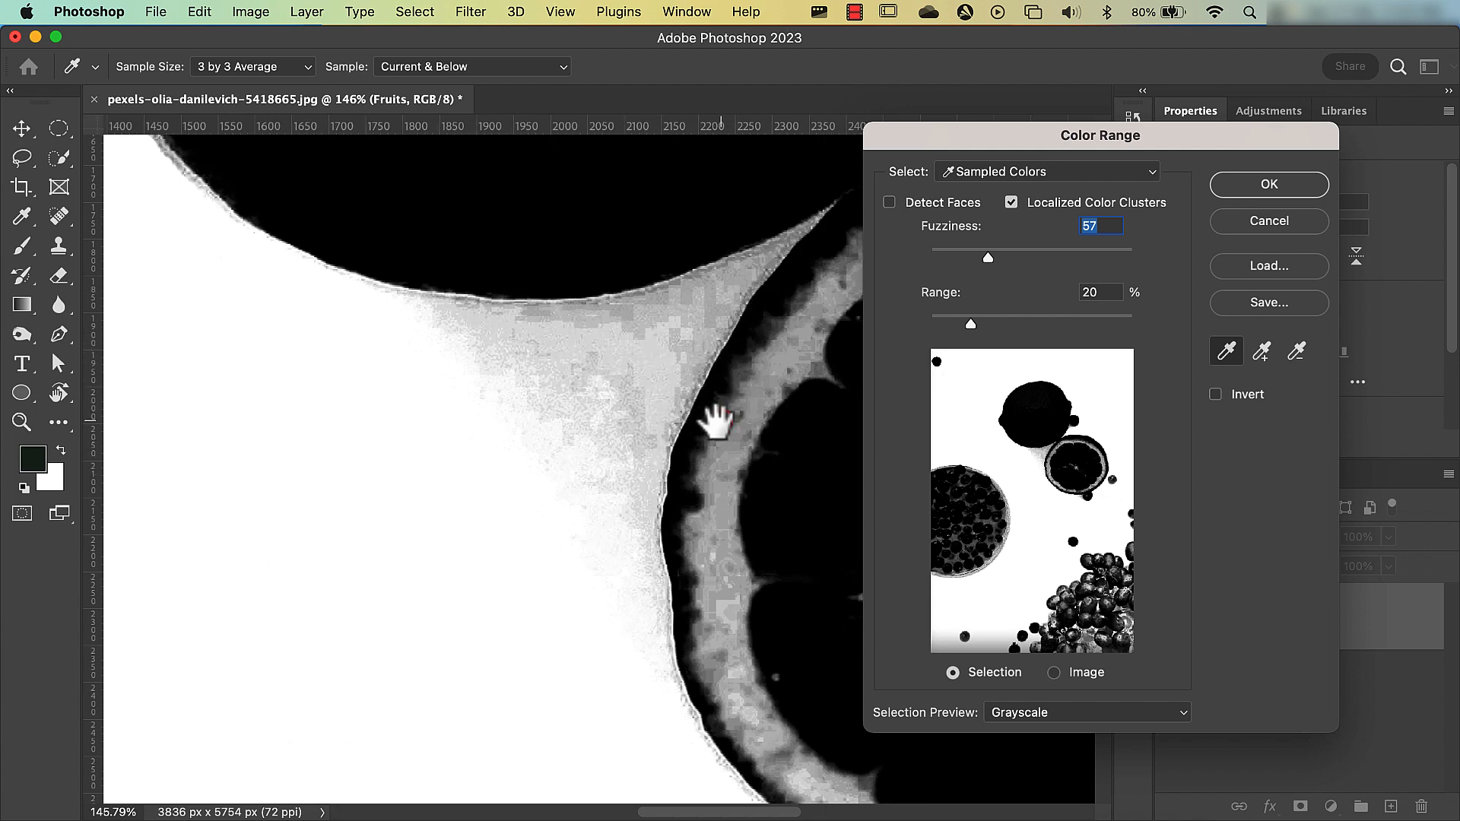
{"action": "left_click_drag", "start_coordinate": [714, 414], "coordinate": [340, 350]}
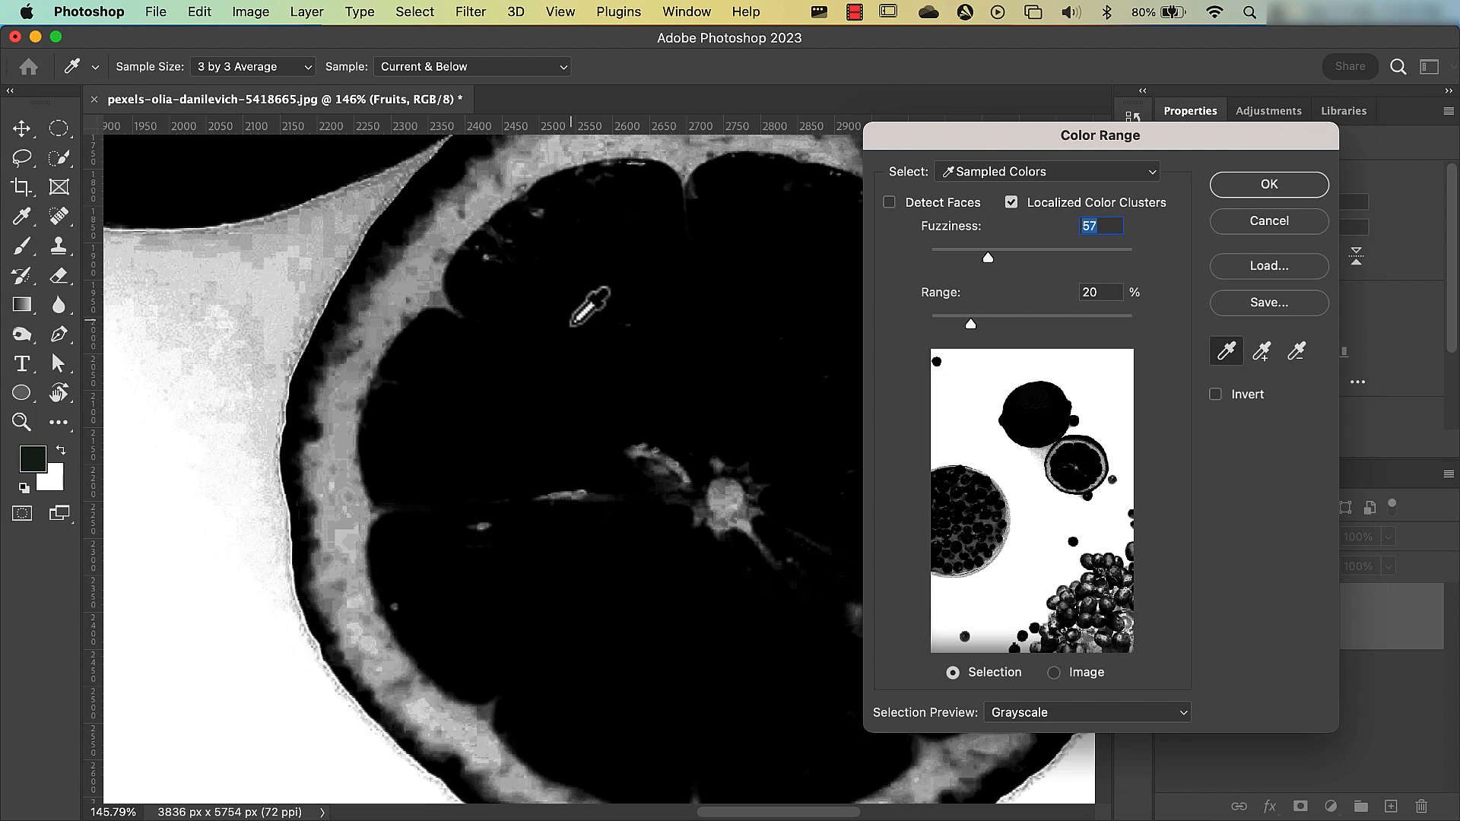
{"action": "key", "text": "alt"}
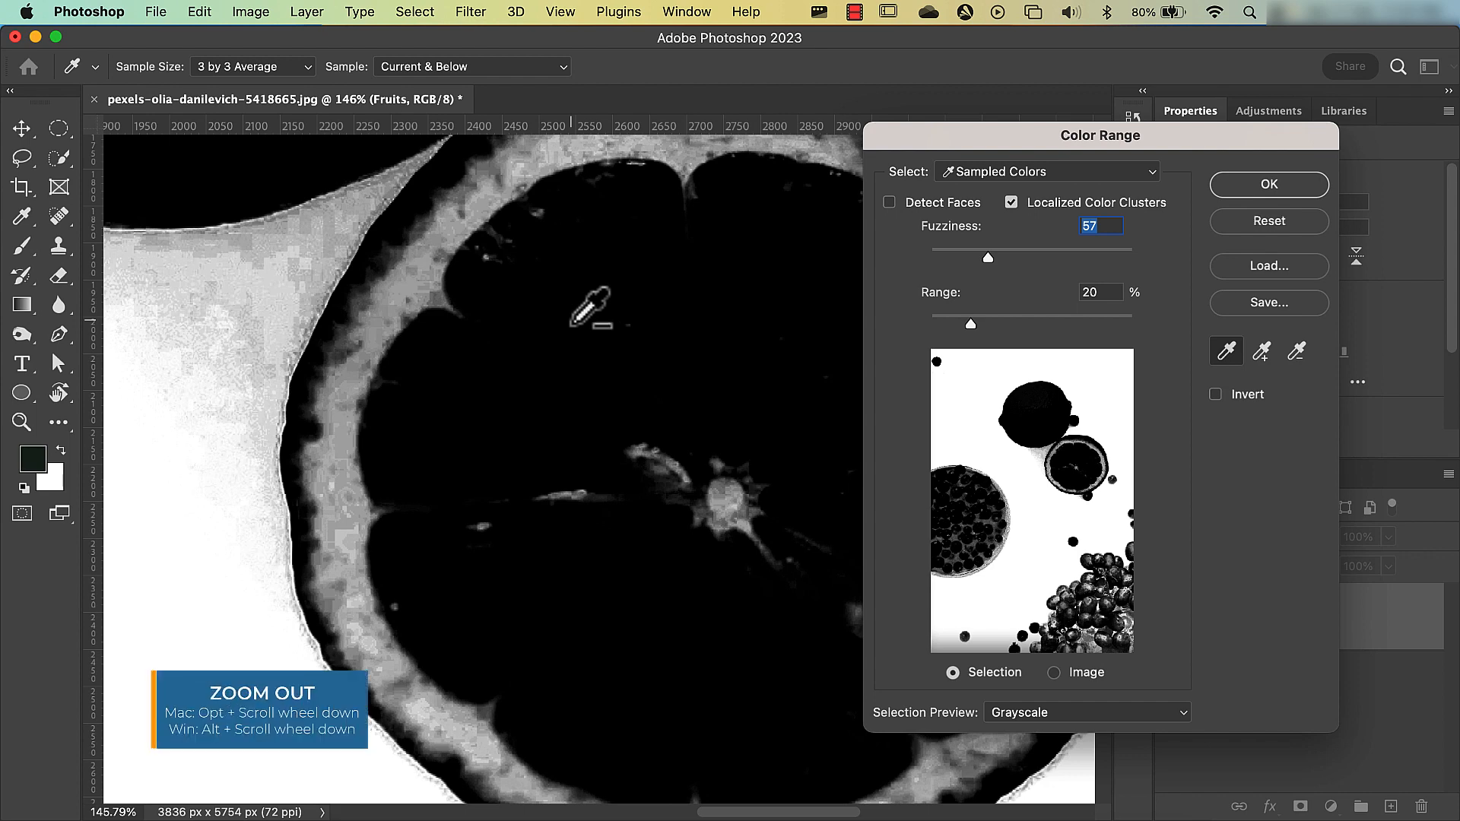
{"action": "scroll", "coordinate": [572, 324], "scroll_direction": "down", "scroll_amount": 10}
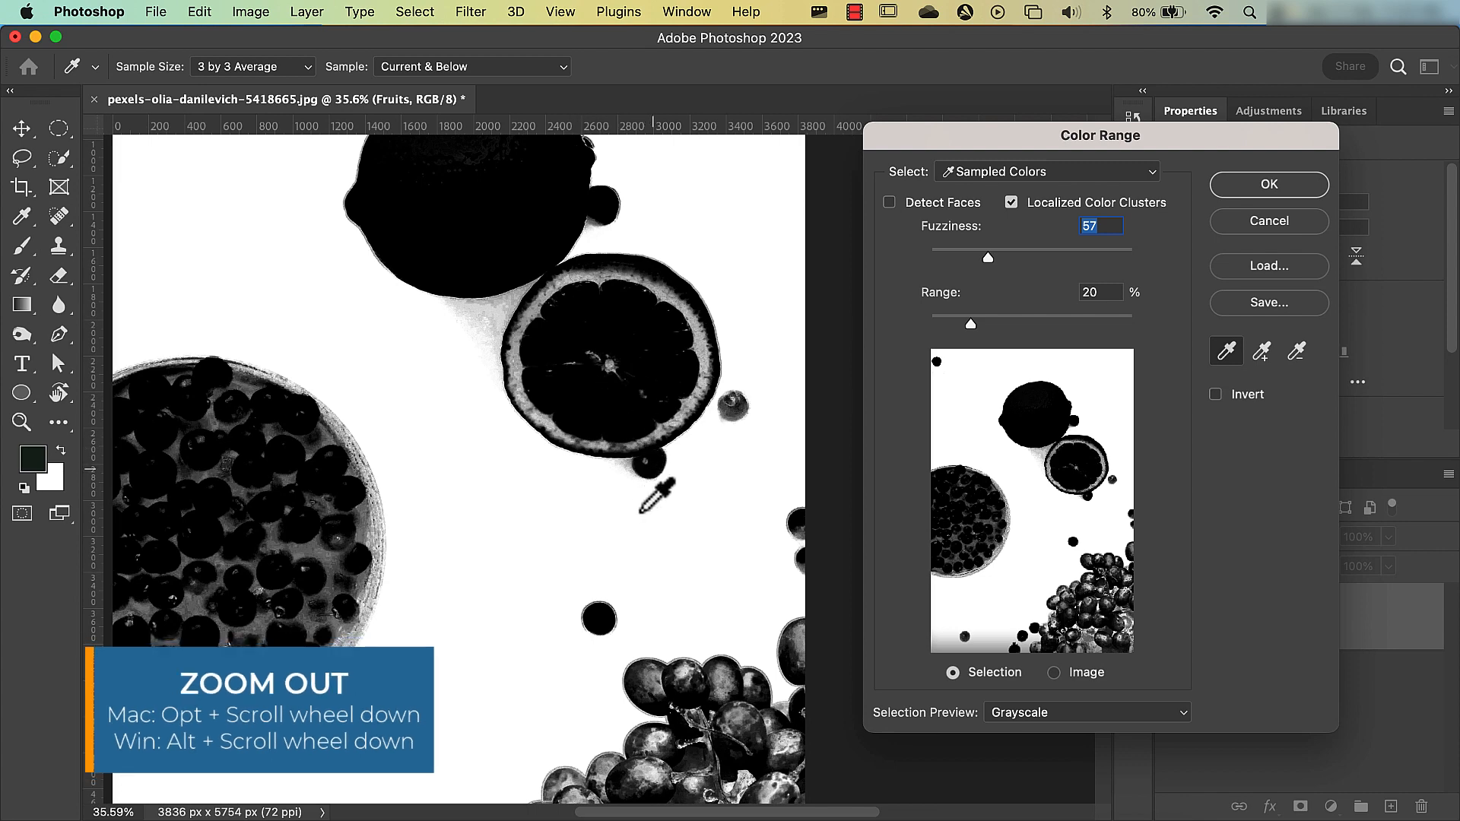
{"action": "left_click_drag", "start_coordinate": [677, 642], "coordinate": [653, 444]}
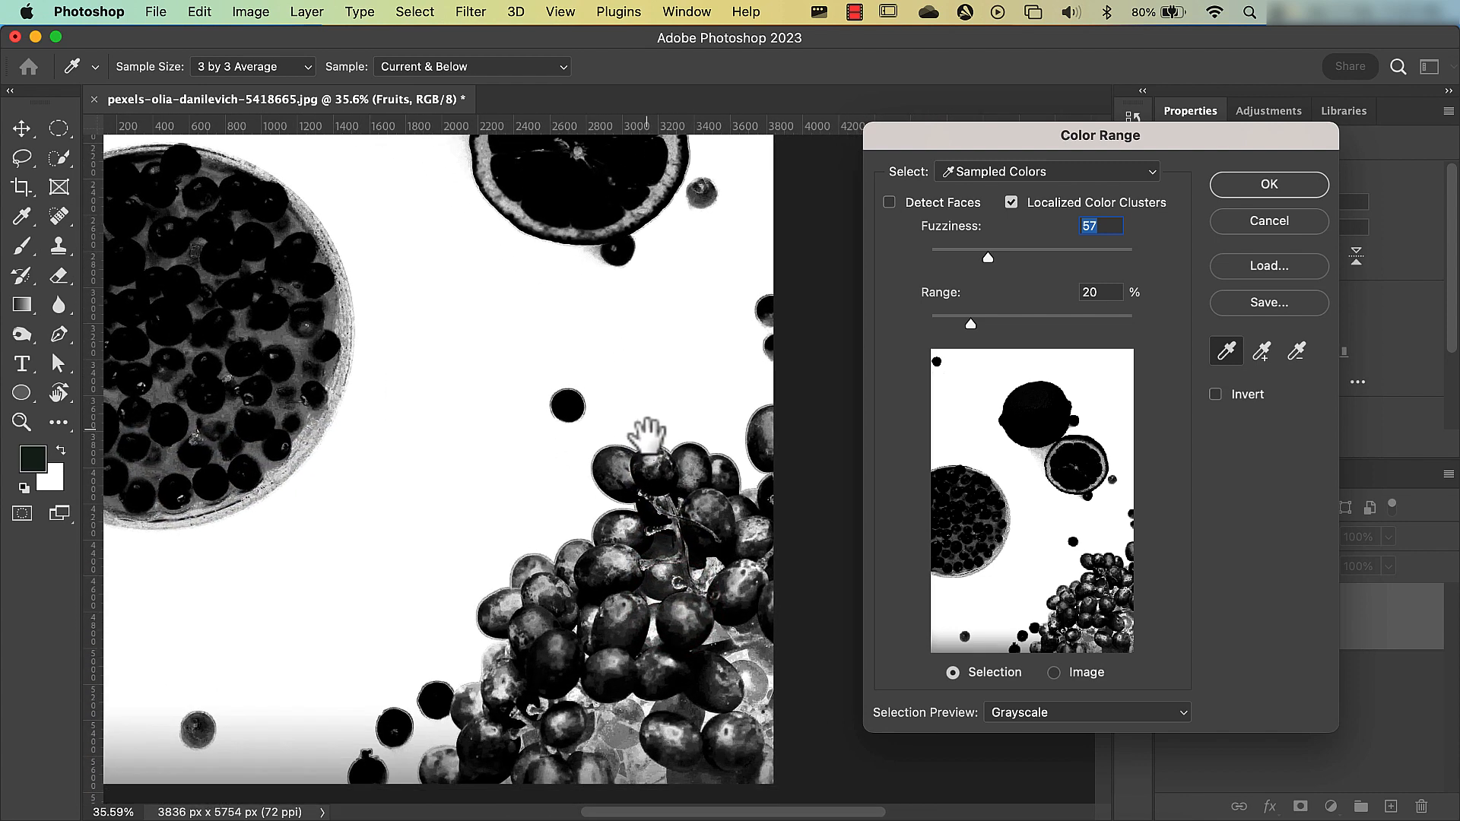
{"action": "left_click", "coordinate": [1037, 714]}
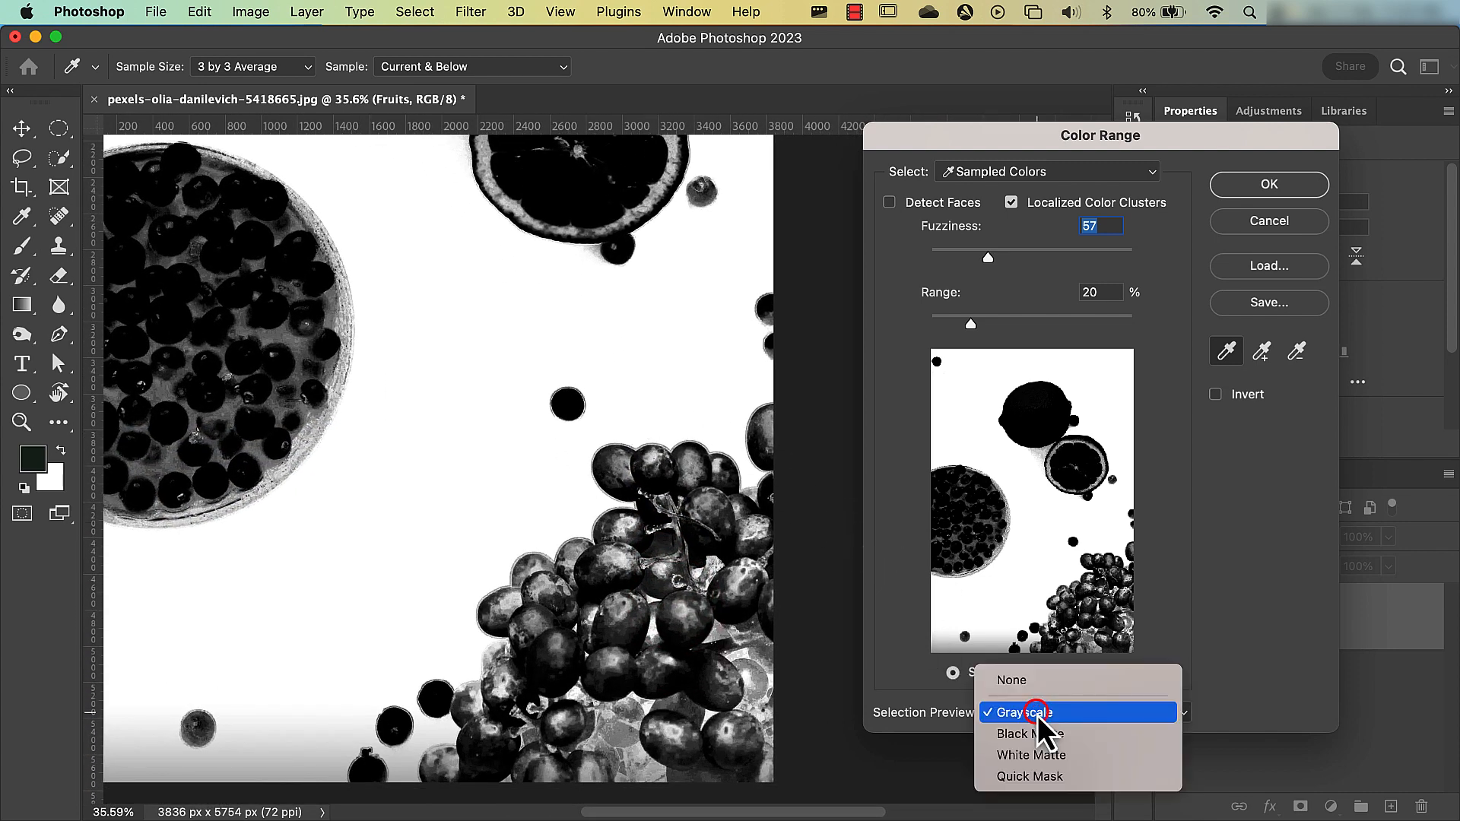
{"action": "left_click", "coordinate": [1034, 777]}
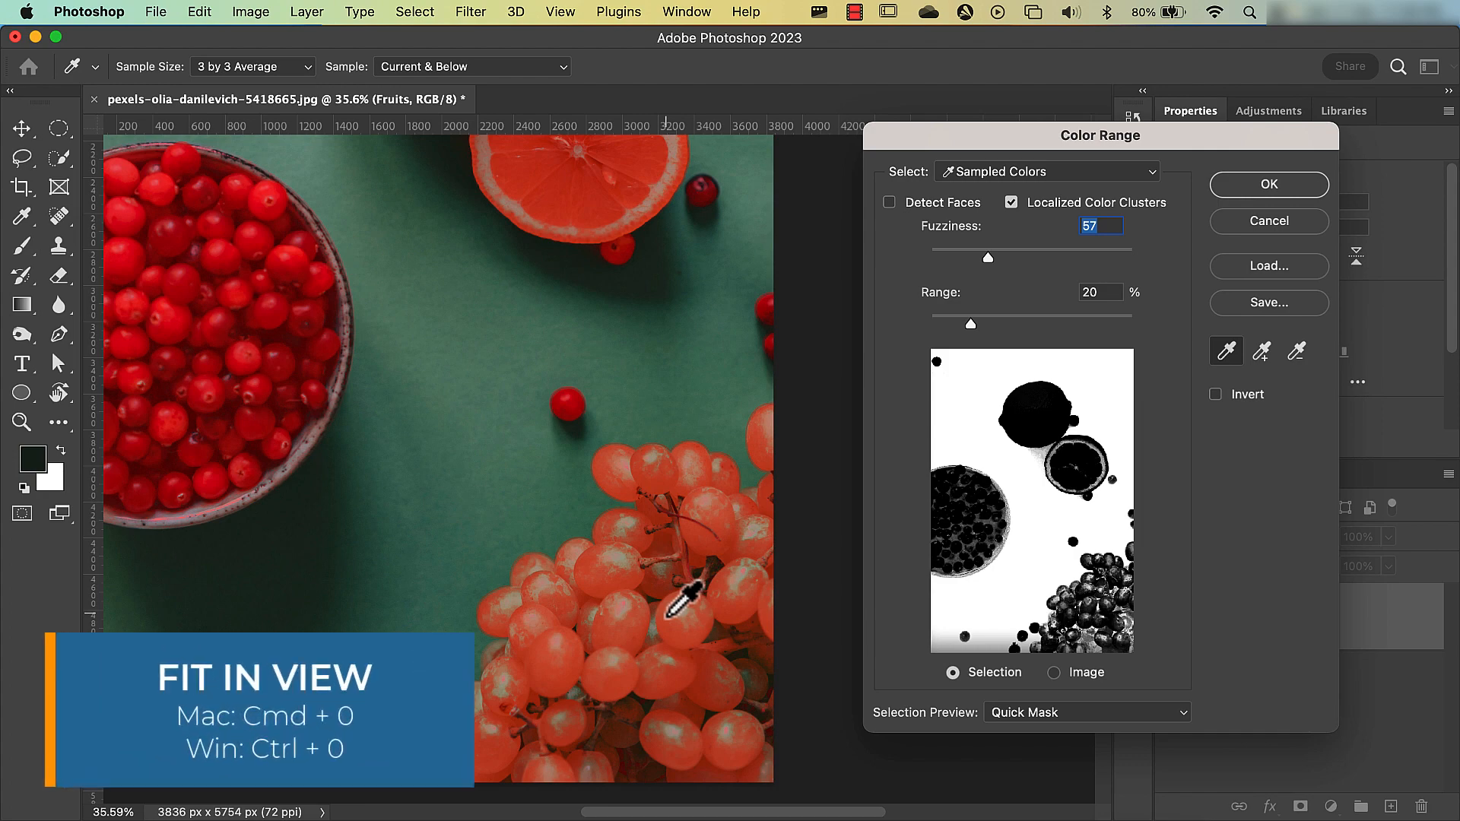
{"action": "key", "text": "super+0"}
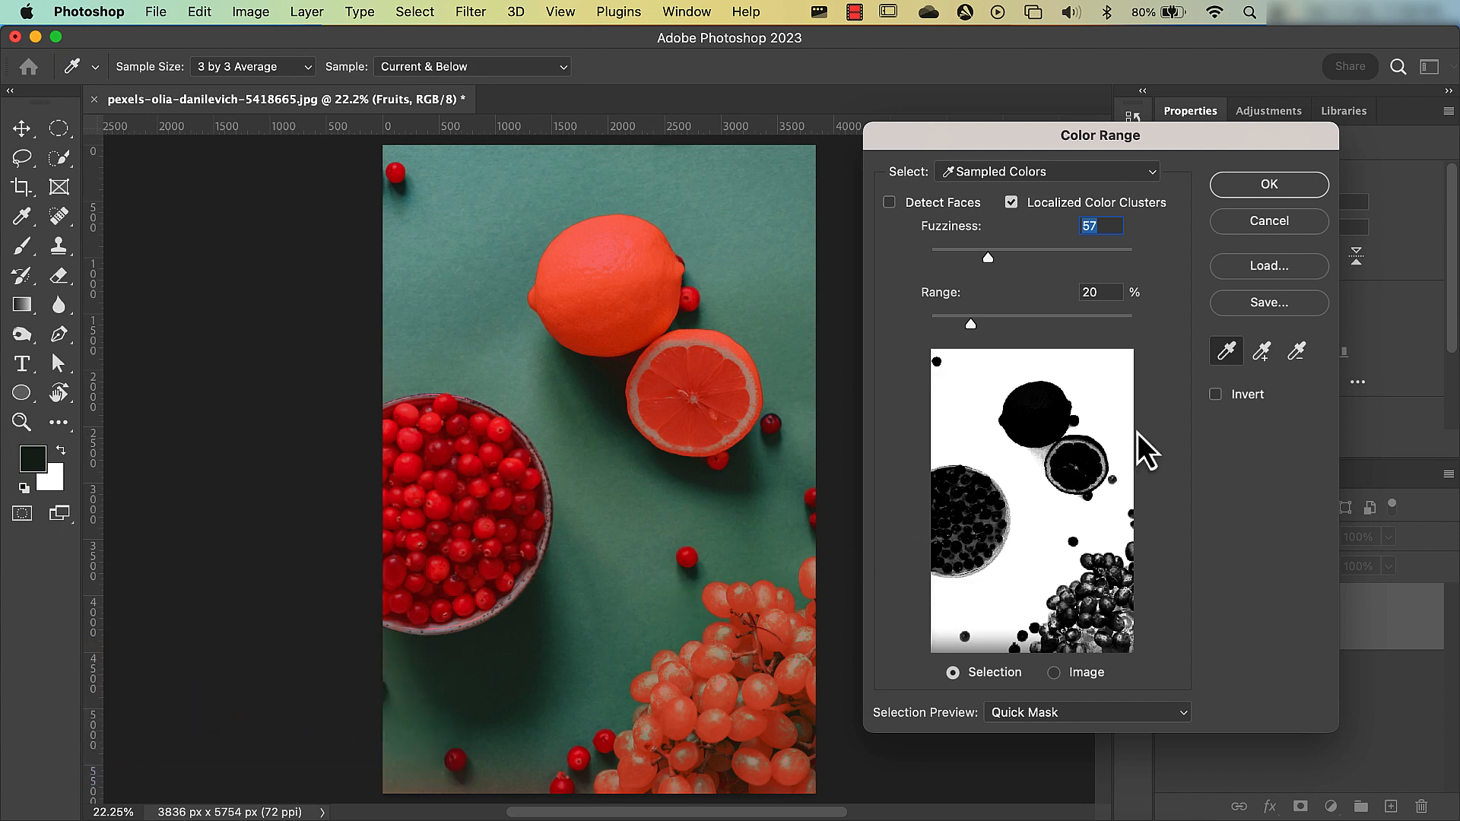
Invert the Color Range selection, accept it, and turn it into a layer mask on the Fruits layer
{"action": "left_click", "coordinate": [1218, 398]}
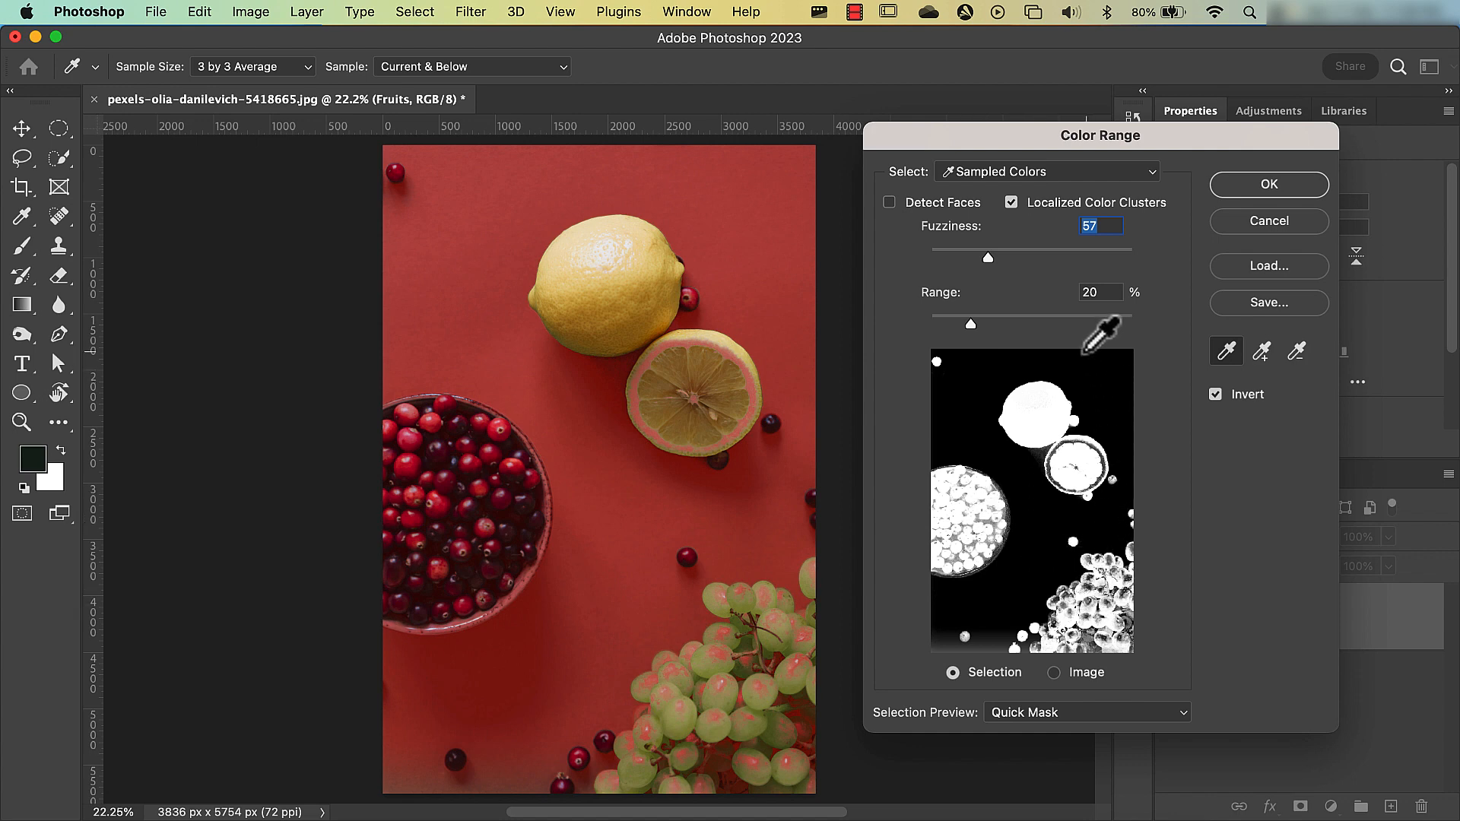
{"action": "left_click", "coordinate": [1244, 185]}
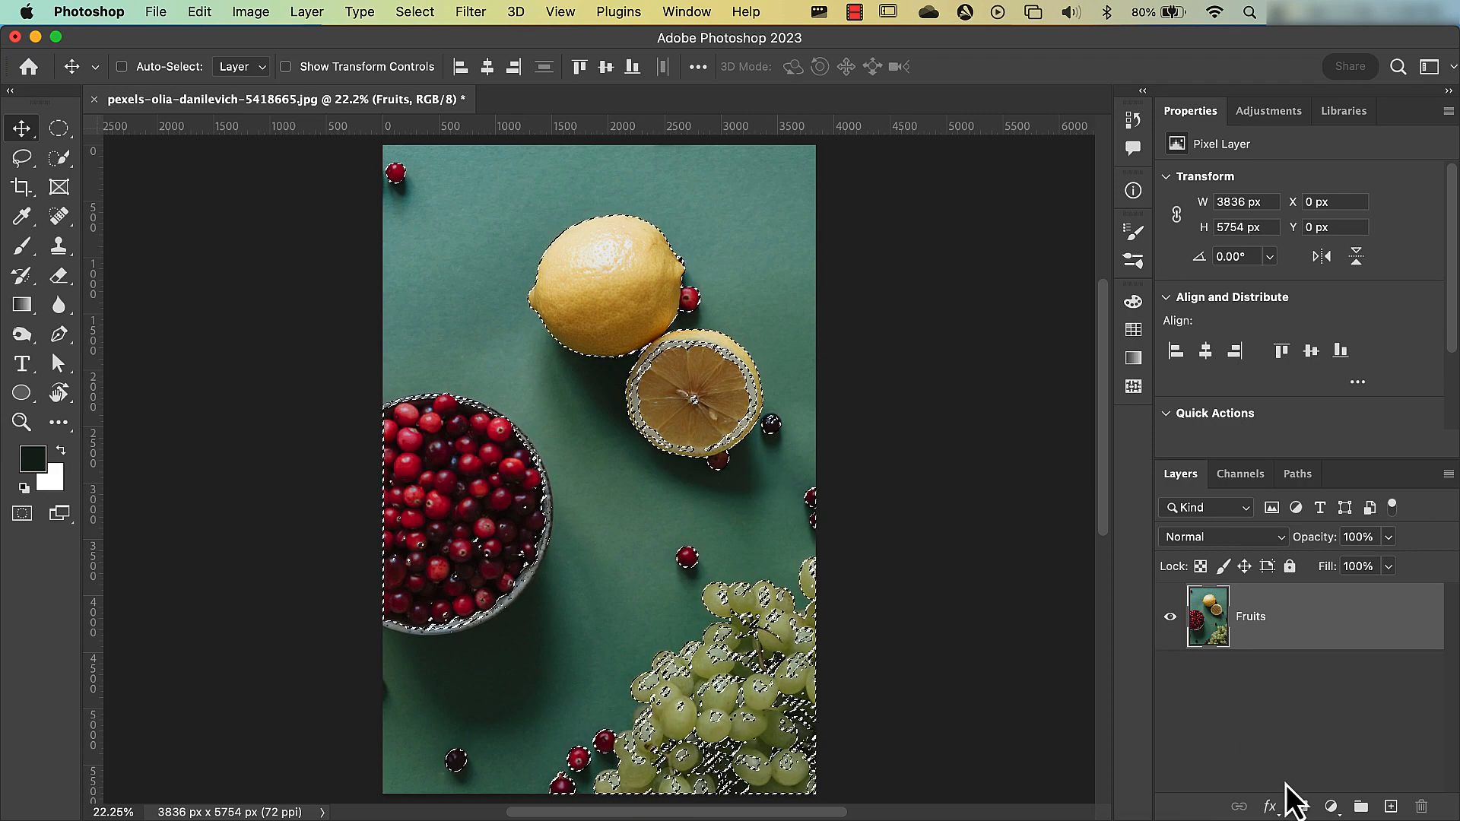
{"action": "left_click", "coordinate": [1301, 806]}
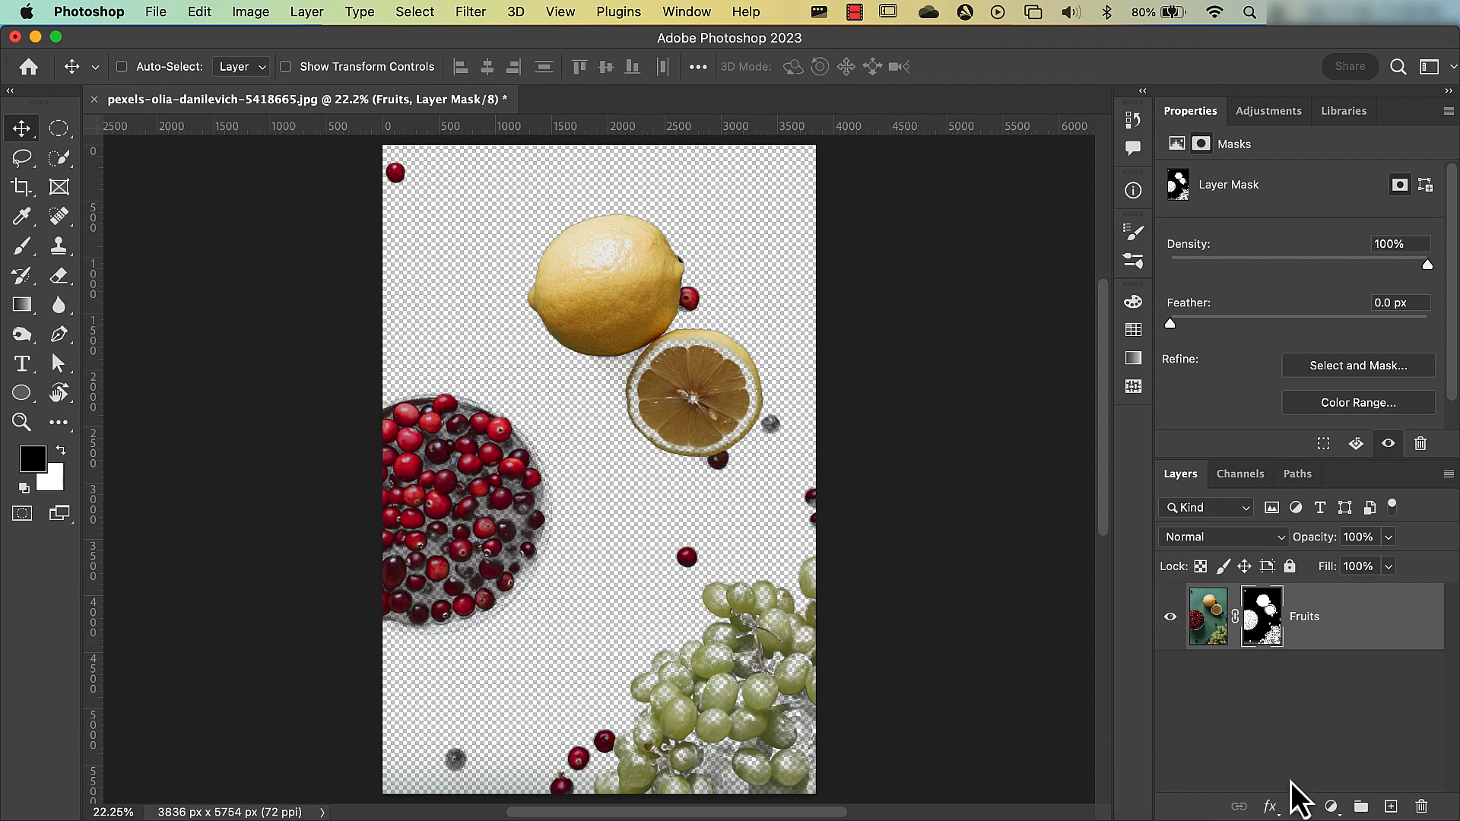
Add a Solid Color fill layer in teal 3899a2 and place it below the Fruits layer
{"action": "left_click", "coordinate": [1331, 806]}
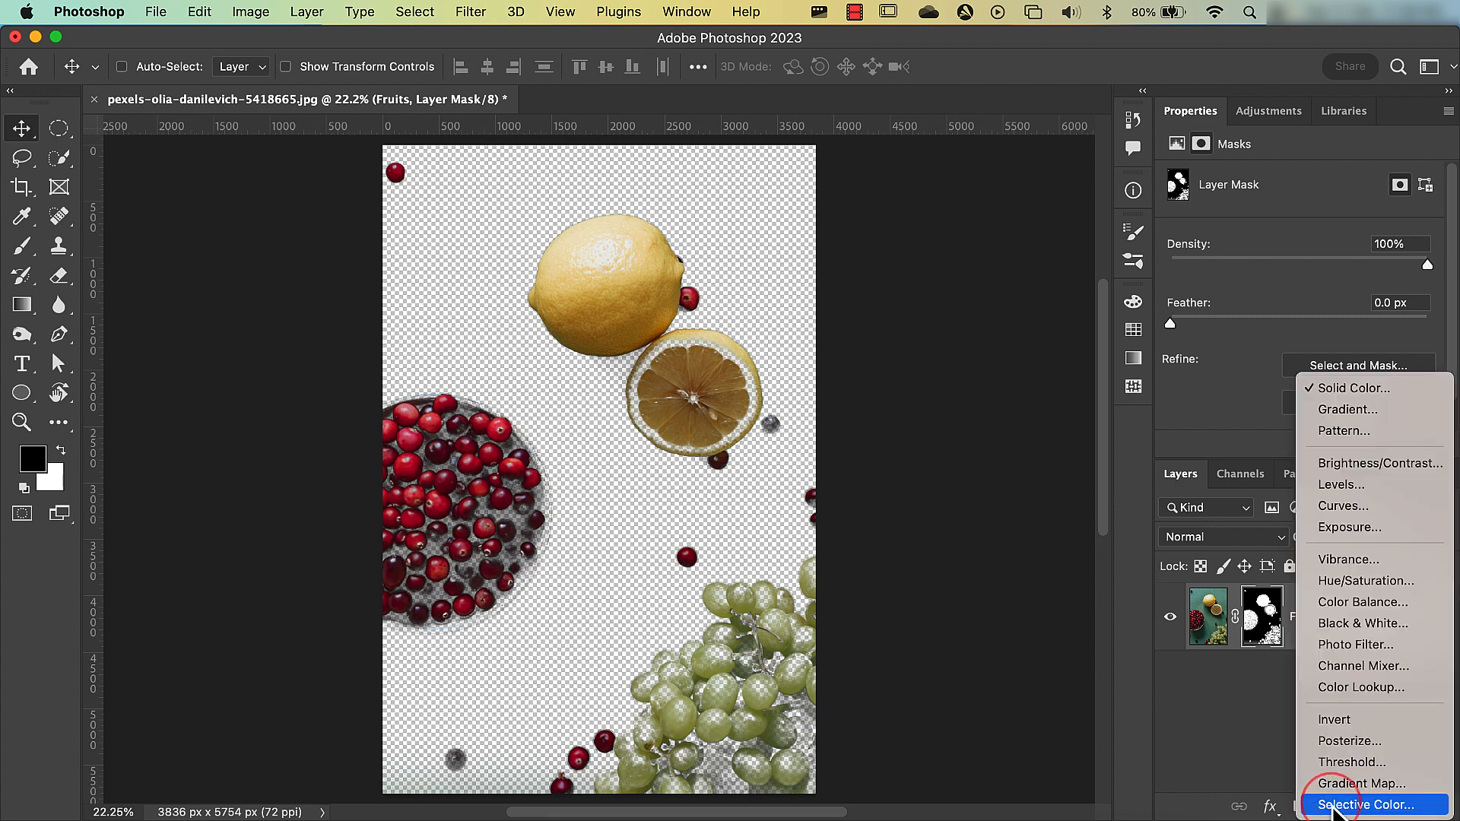
{"action": "left_click", "coordinate": [1355, 391]}
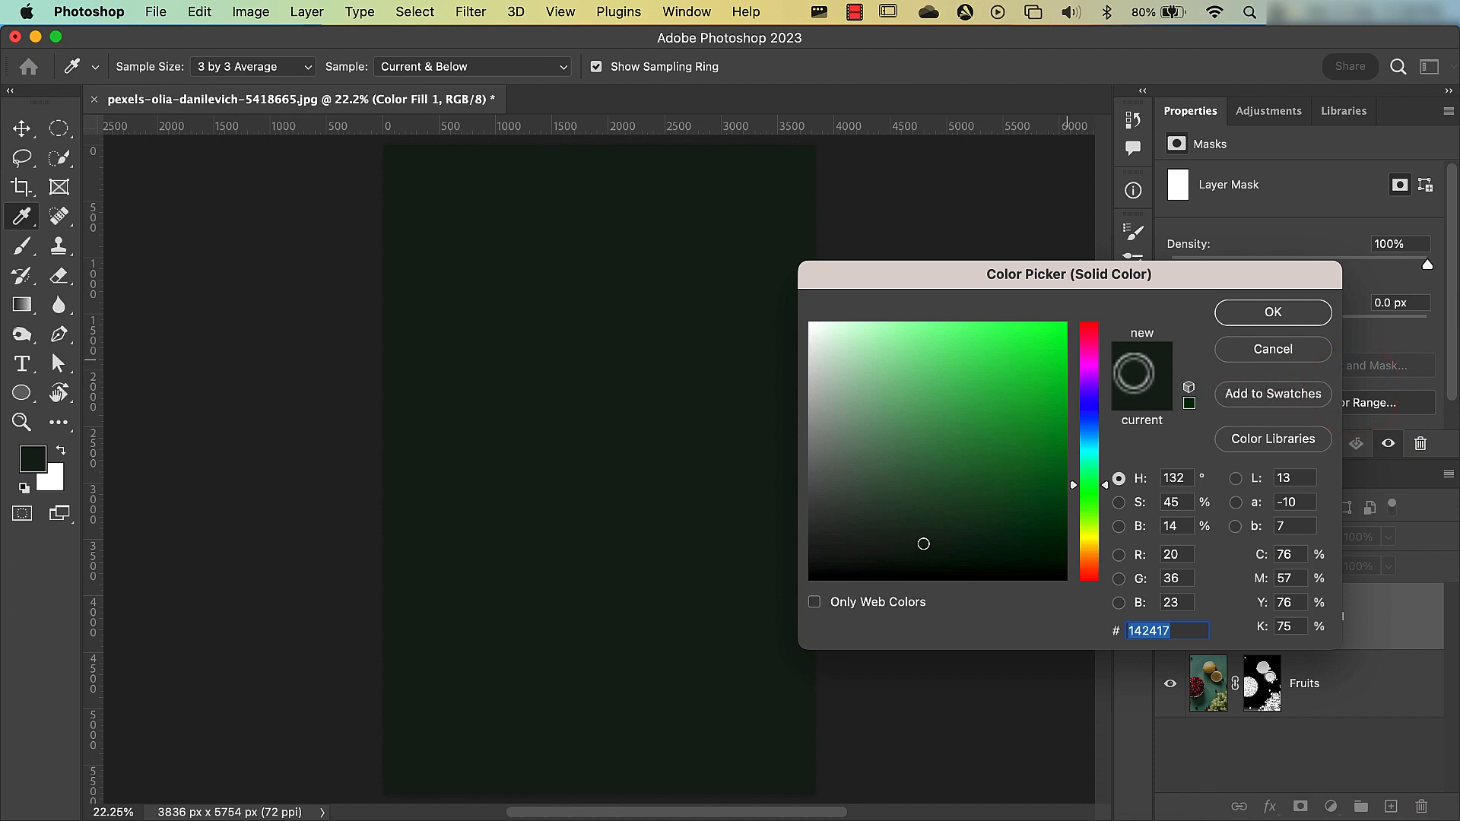
{"action": "left_click", "coordinate": [975, 386]}
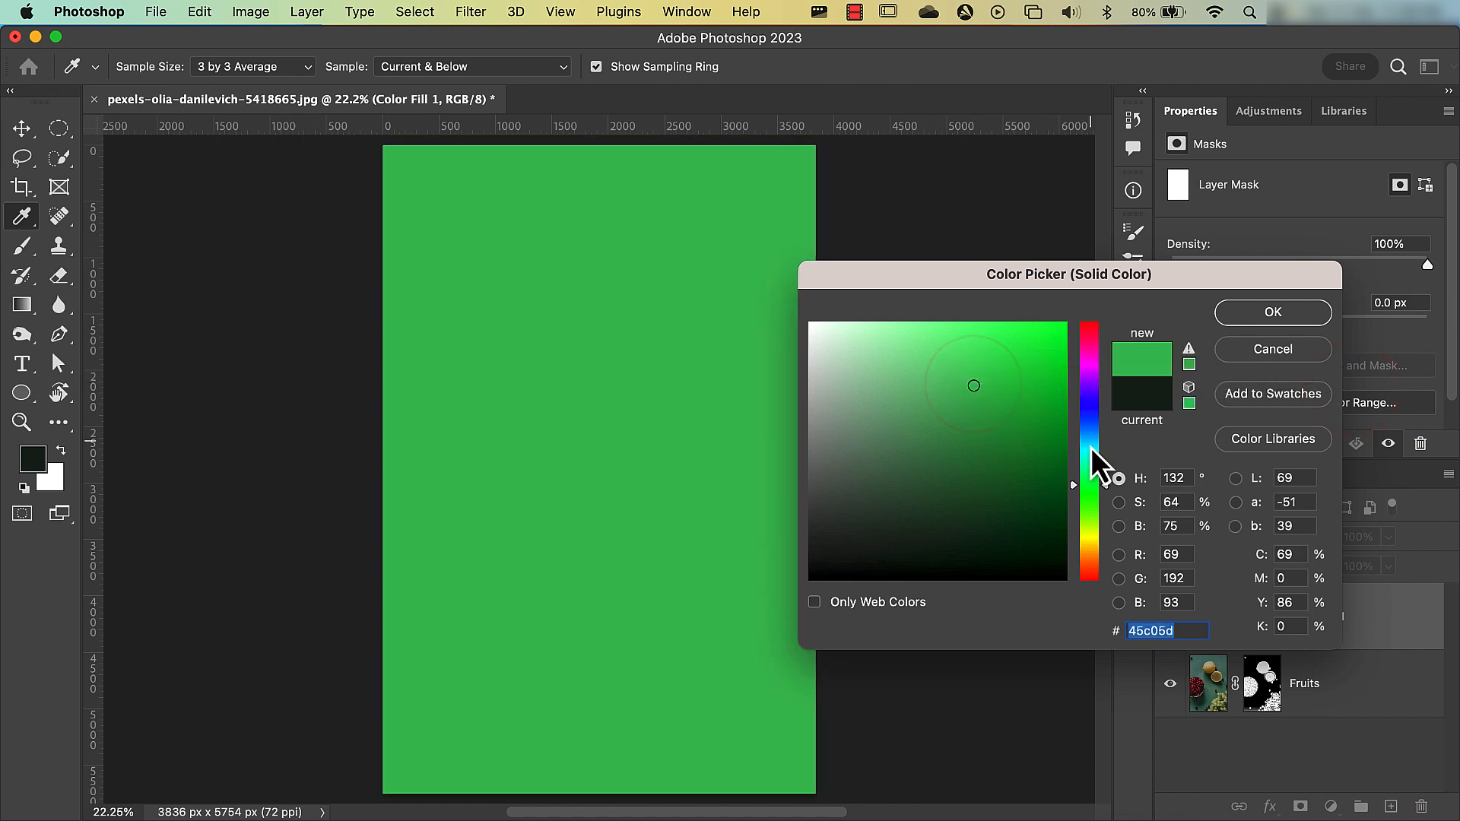
{"action": "left_click", "coordinate": [1091, 448]}
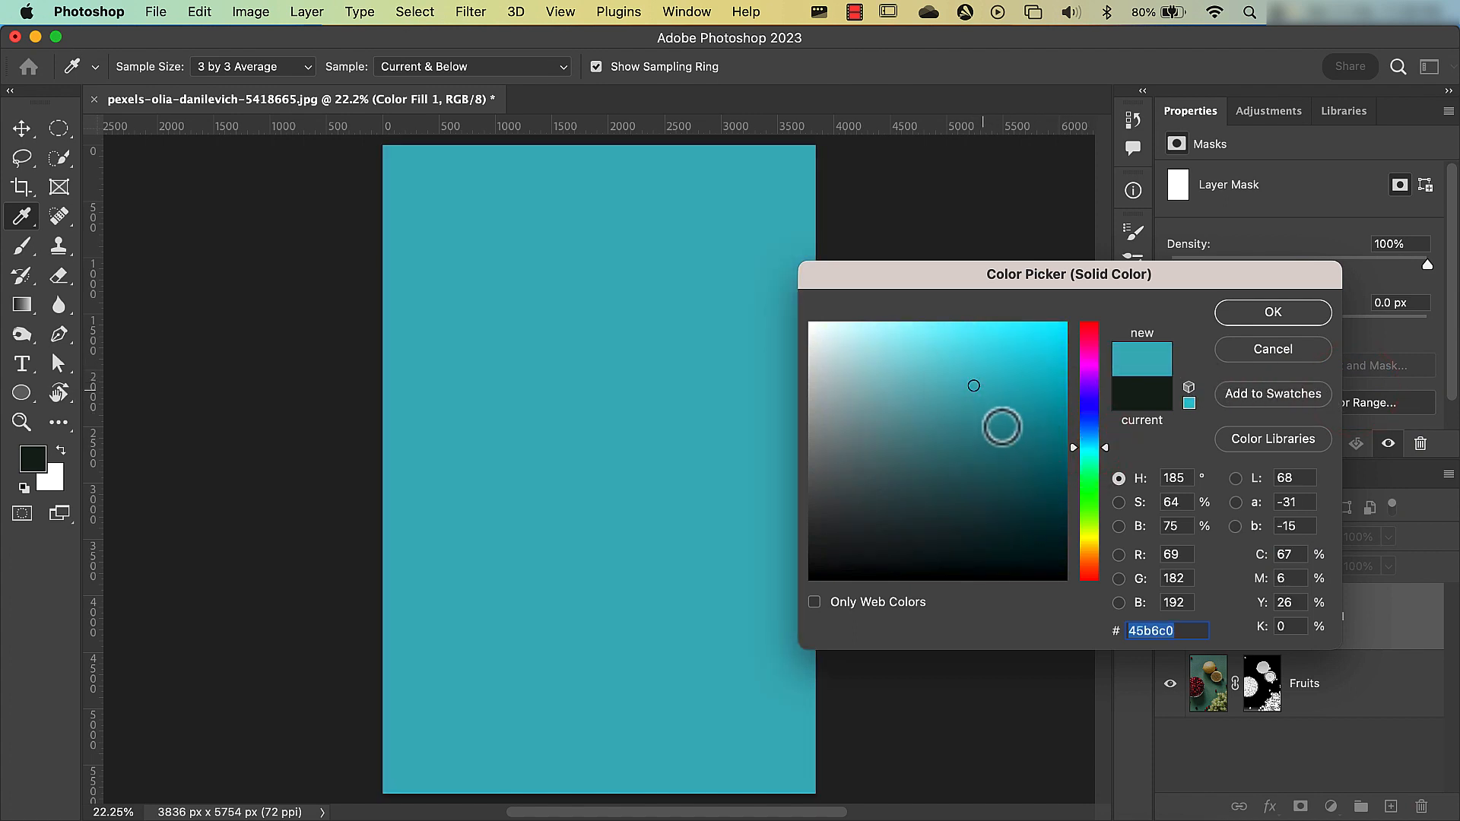
{"action": "left_click", "coordinate": [978, 416]}
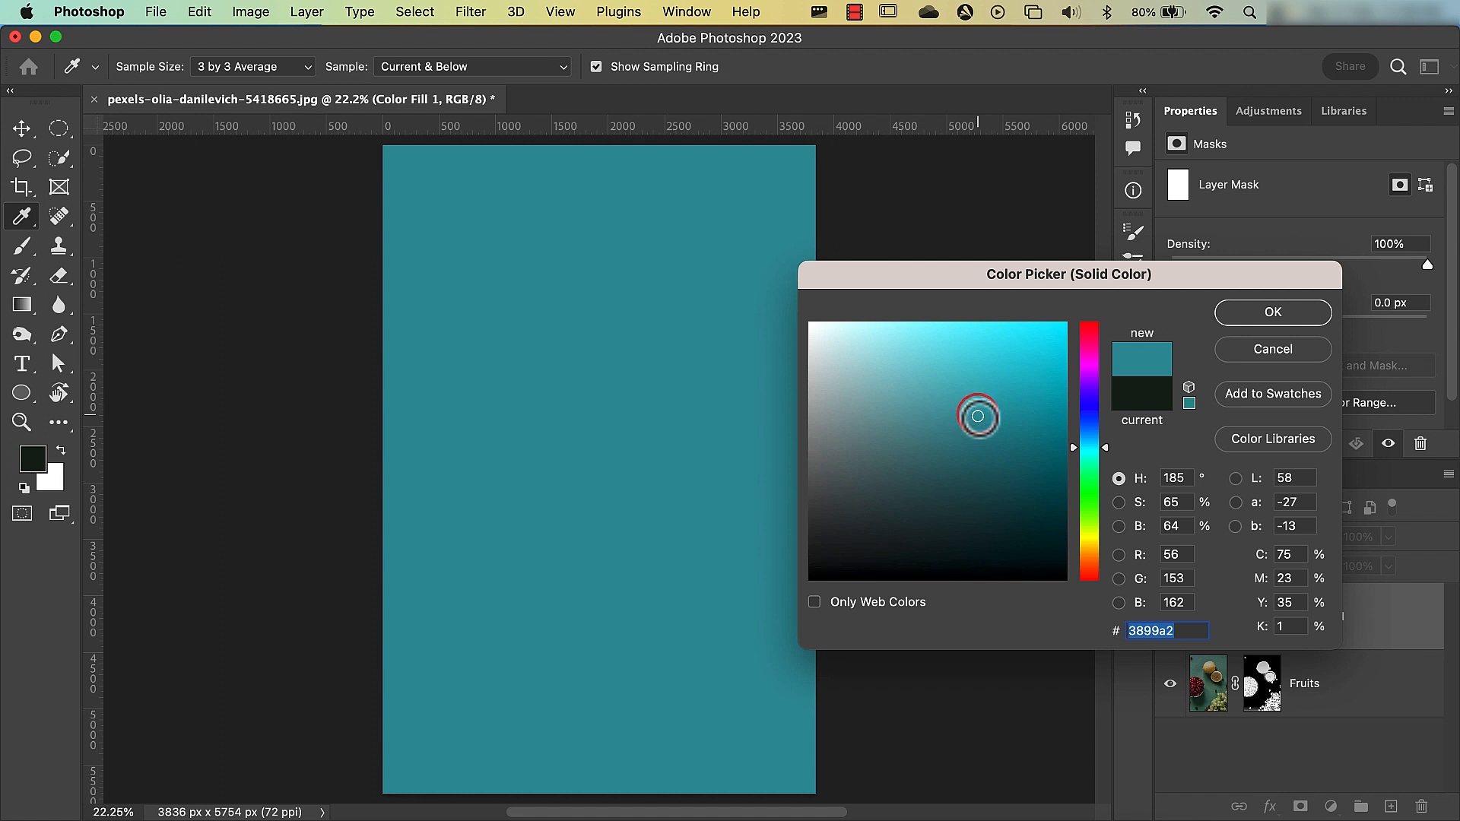
{"action": "left_click", "coordinate": [1235, 318]}
{"action": "left_click_drag", "start_coordinate": [1221, 600], "coordinate": [1209, 733]}
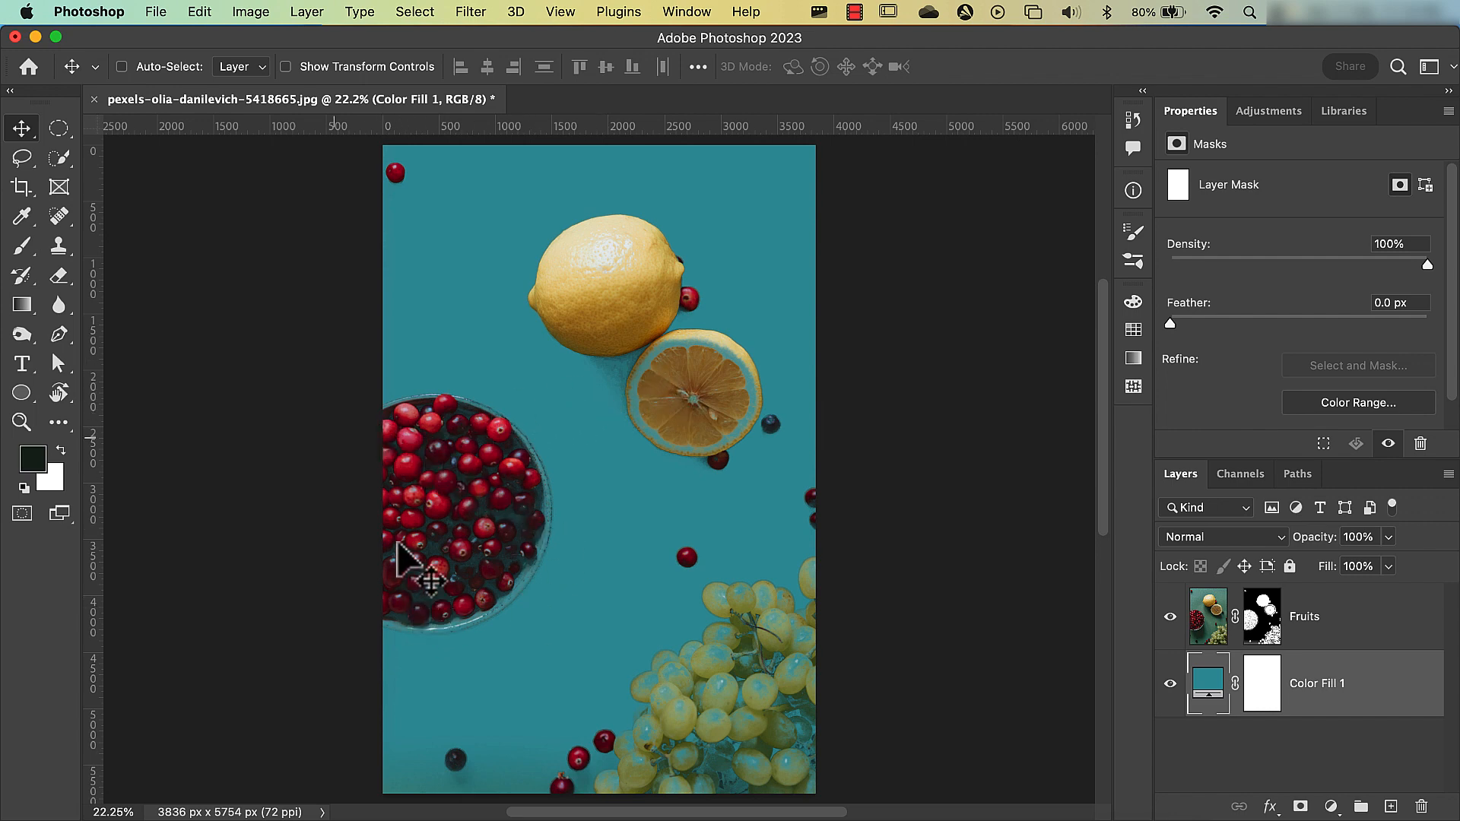
Draw a circular Elliptical Marquee selection about 2100 px in diameter that matches the outer edge of the cranberry bowl
{"action": "left_click", "coordinate": [61, 129]}
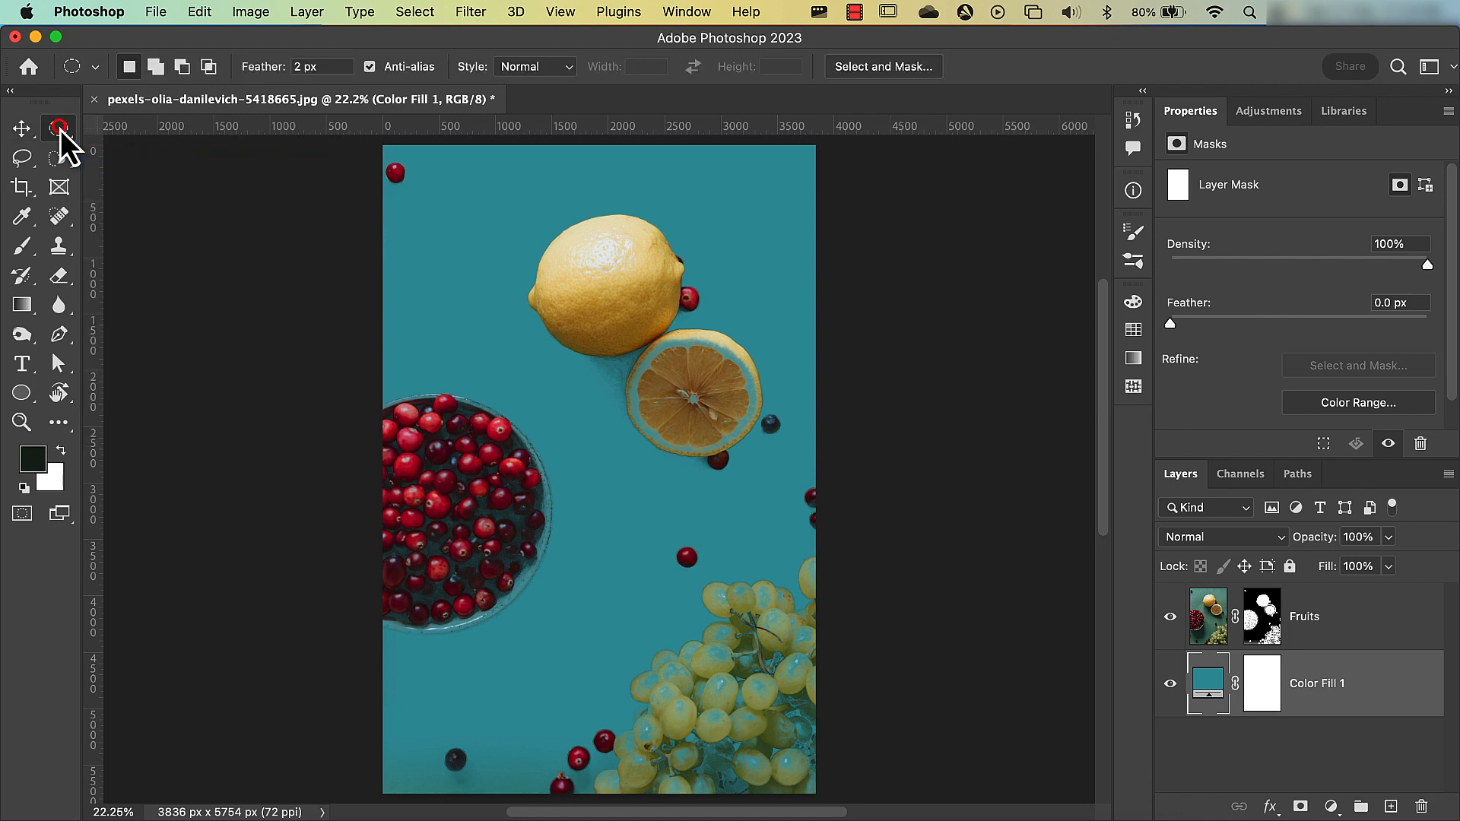
{"action": "right_click", "coordinate": [61, 129]}
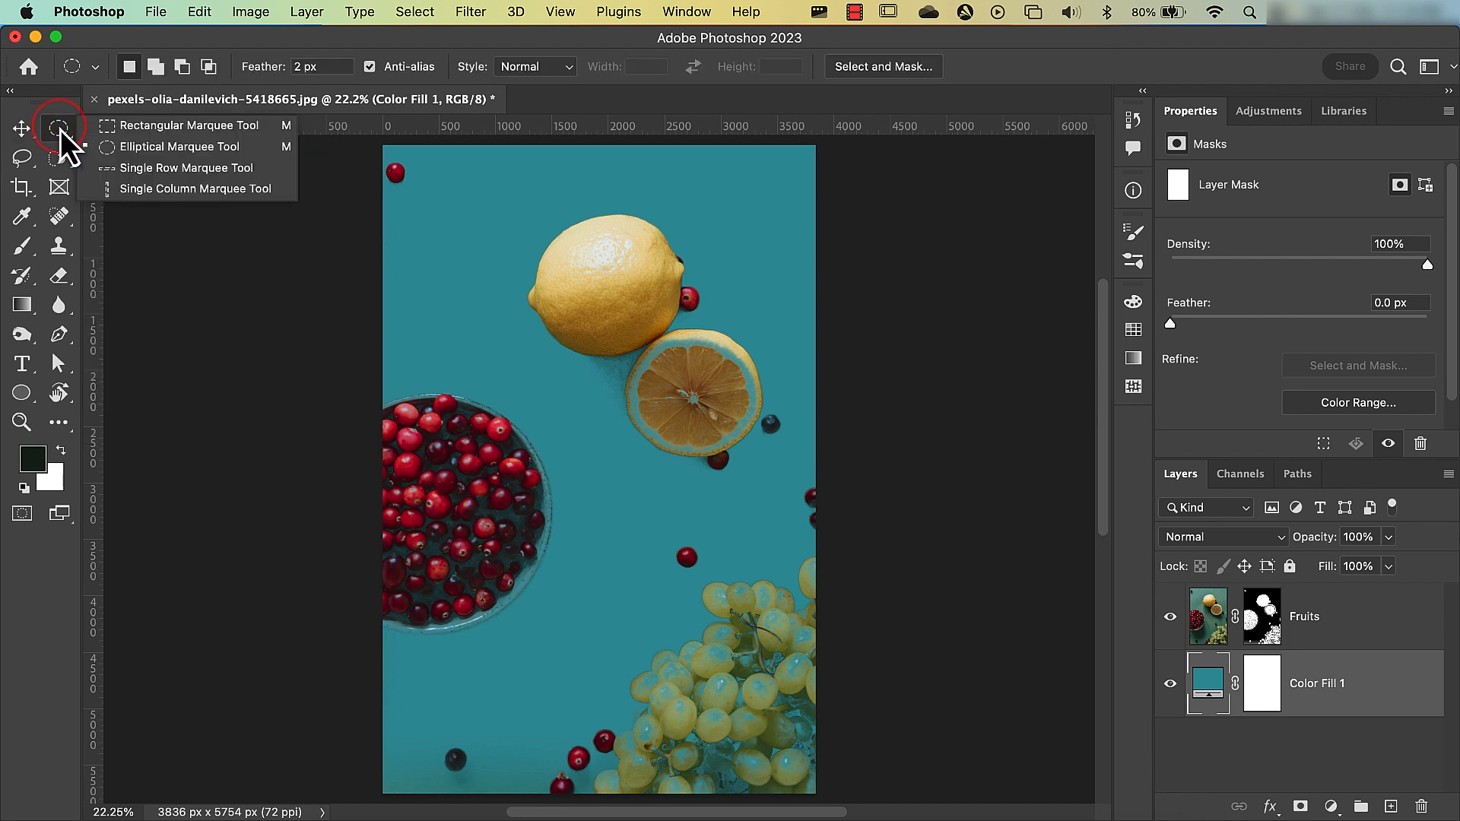
{"action": "left_click", "coordinate": [122, 129]}
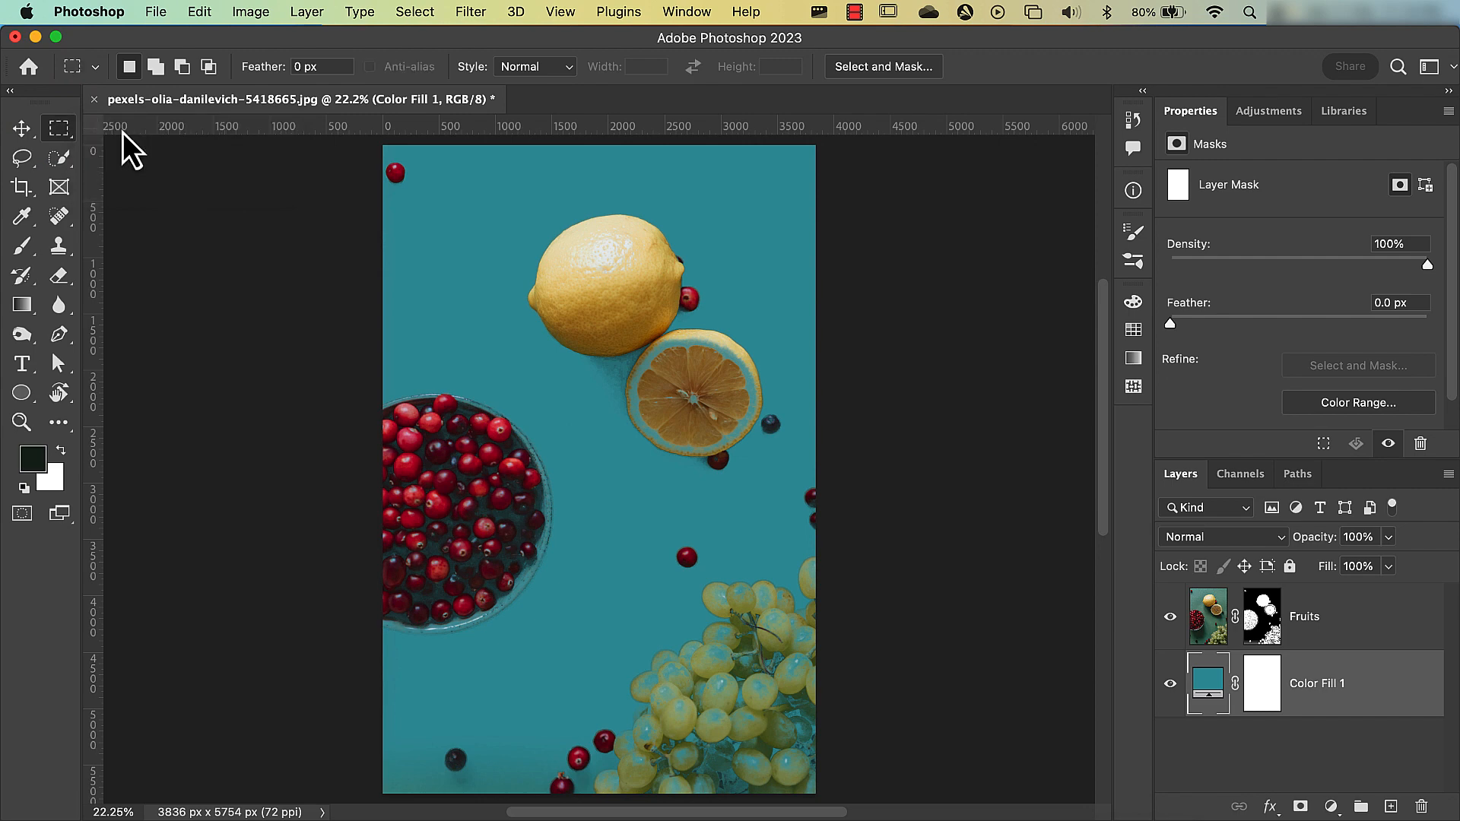
{"action": "right_click", "coordinate": [64, 132]}
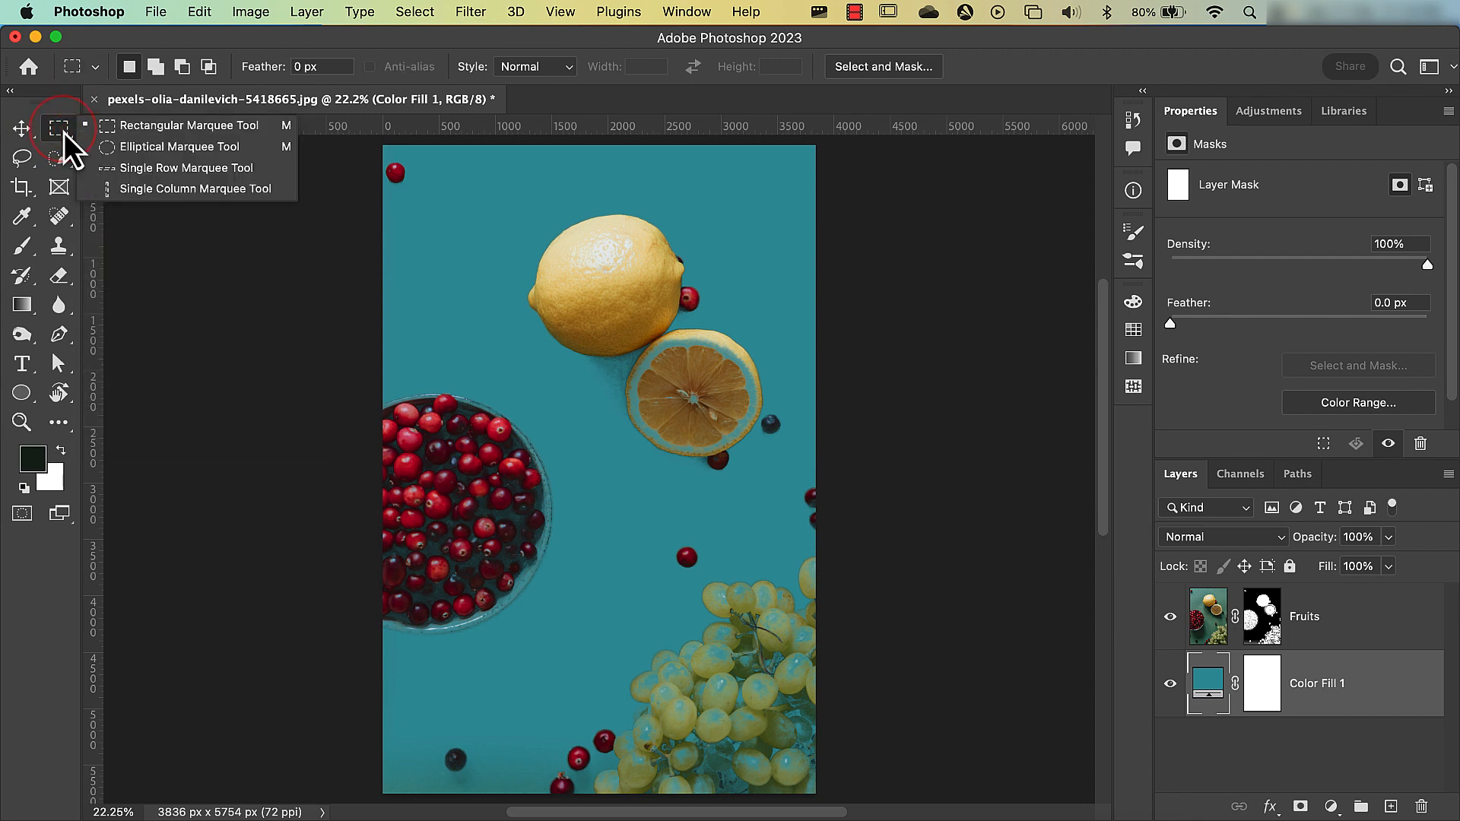
{"action": "left_click", "coordinate": [104, 152]}
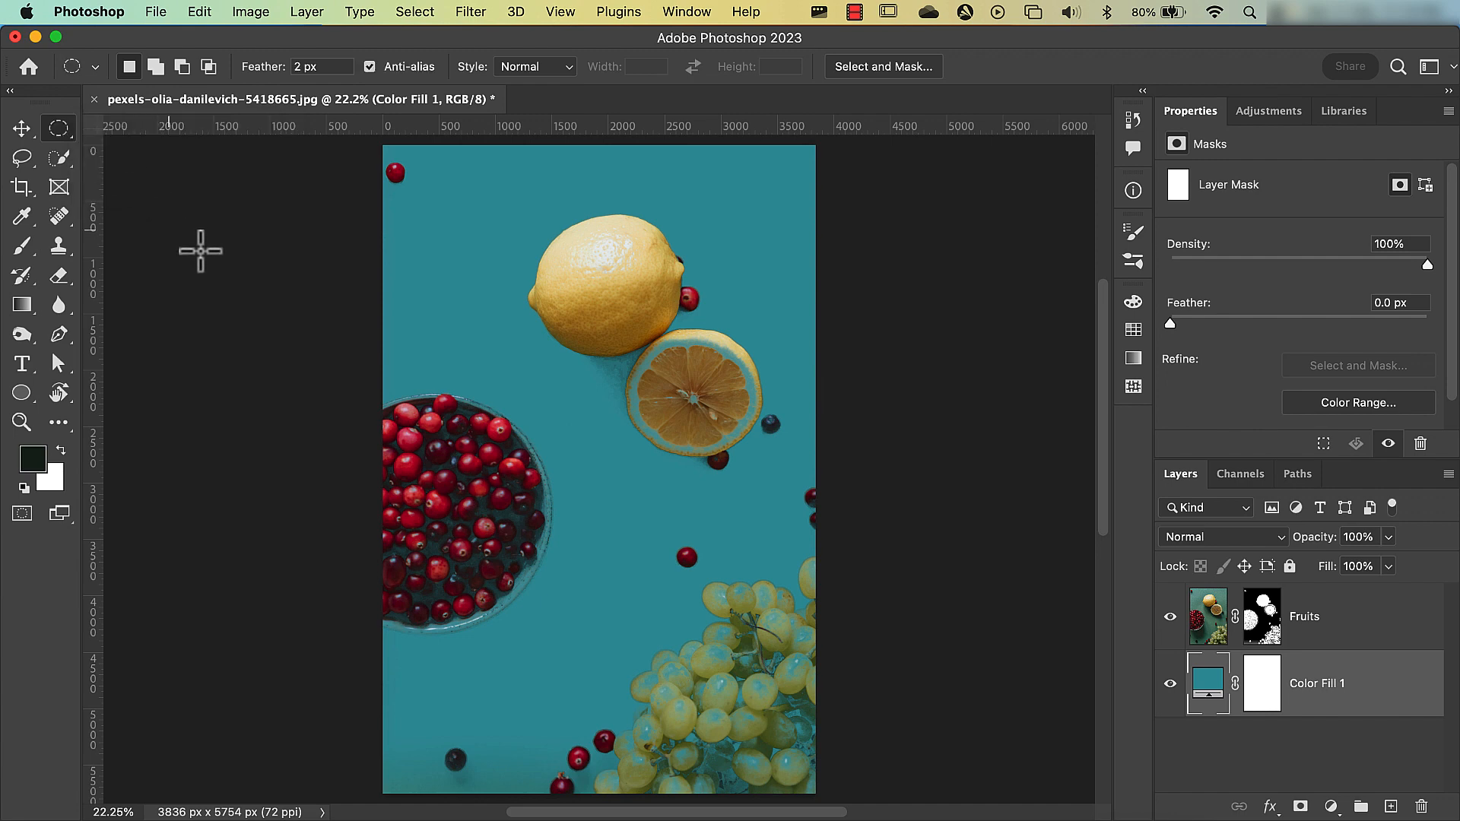
{"action": "left_click_drag", "start_coordinate": [394, 447], "coordinate": [666, 670]}
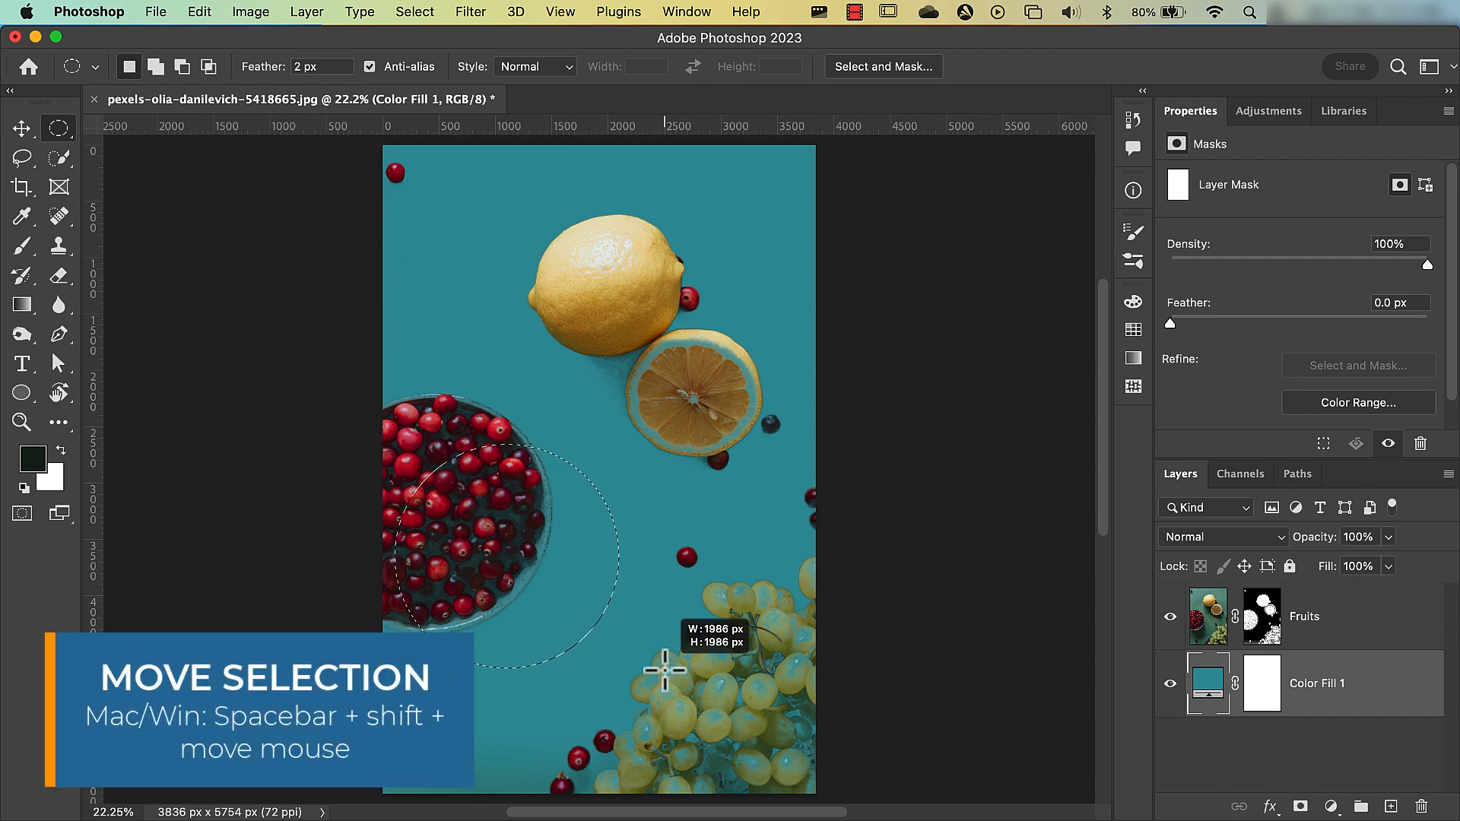
{"action": "key", "text": "space"}
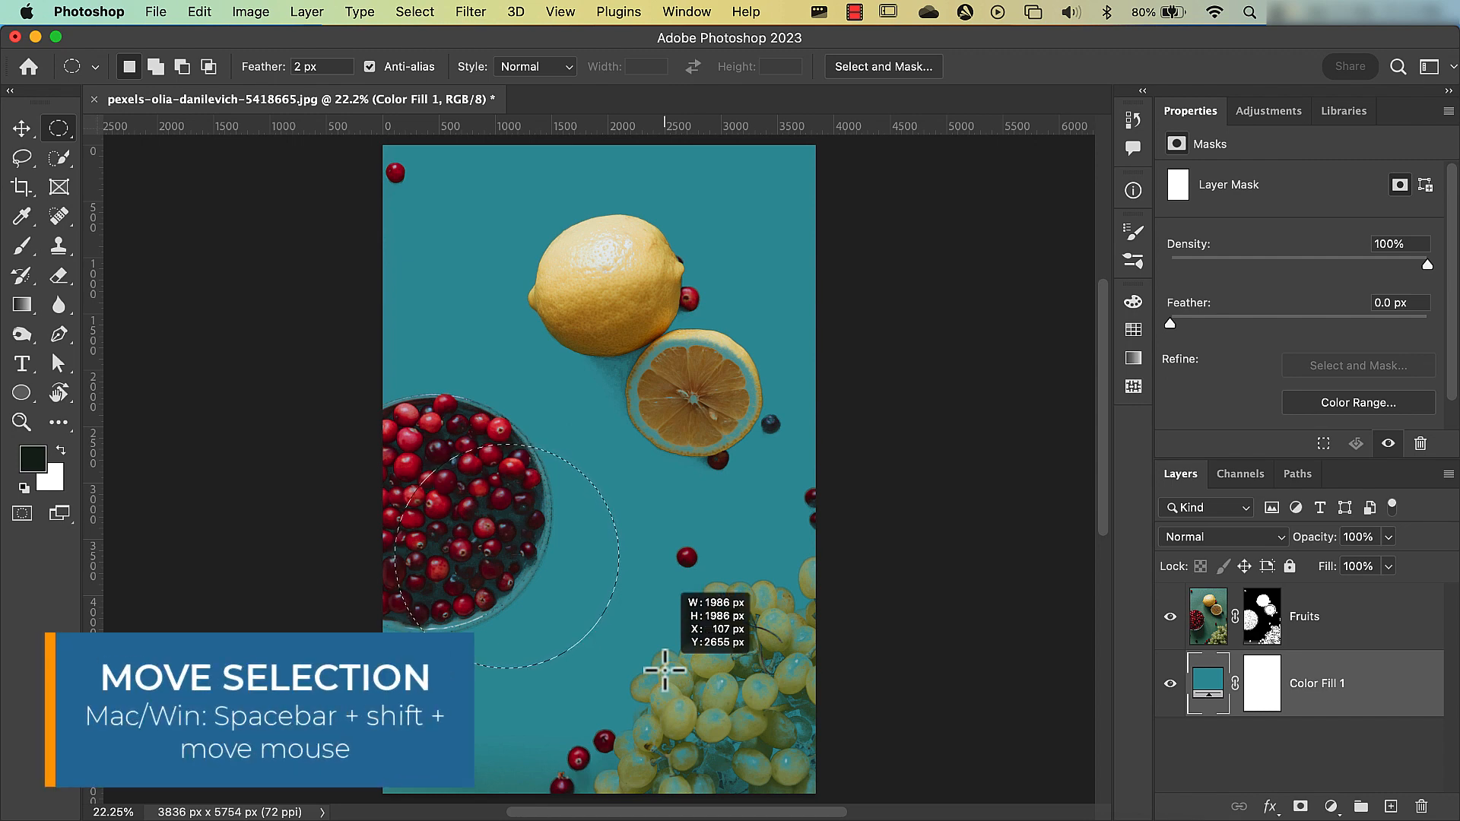
{"action": "left_click_drag", "start_coordinate": [664, 669], "coordinate": [582, 627]}
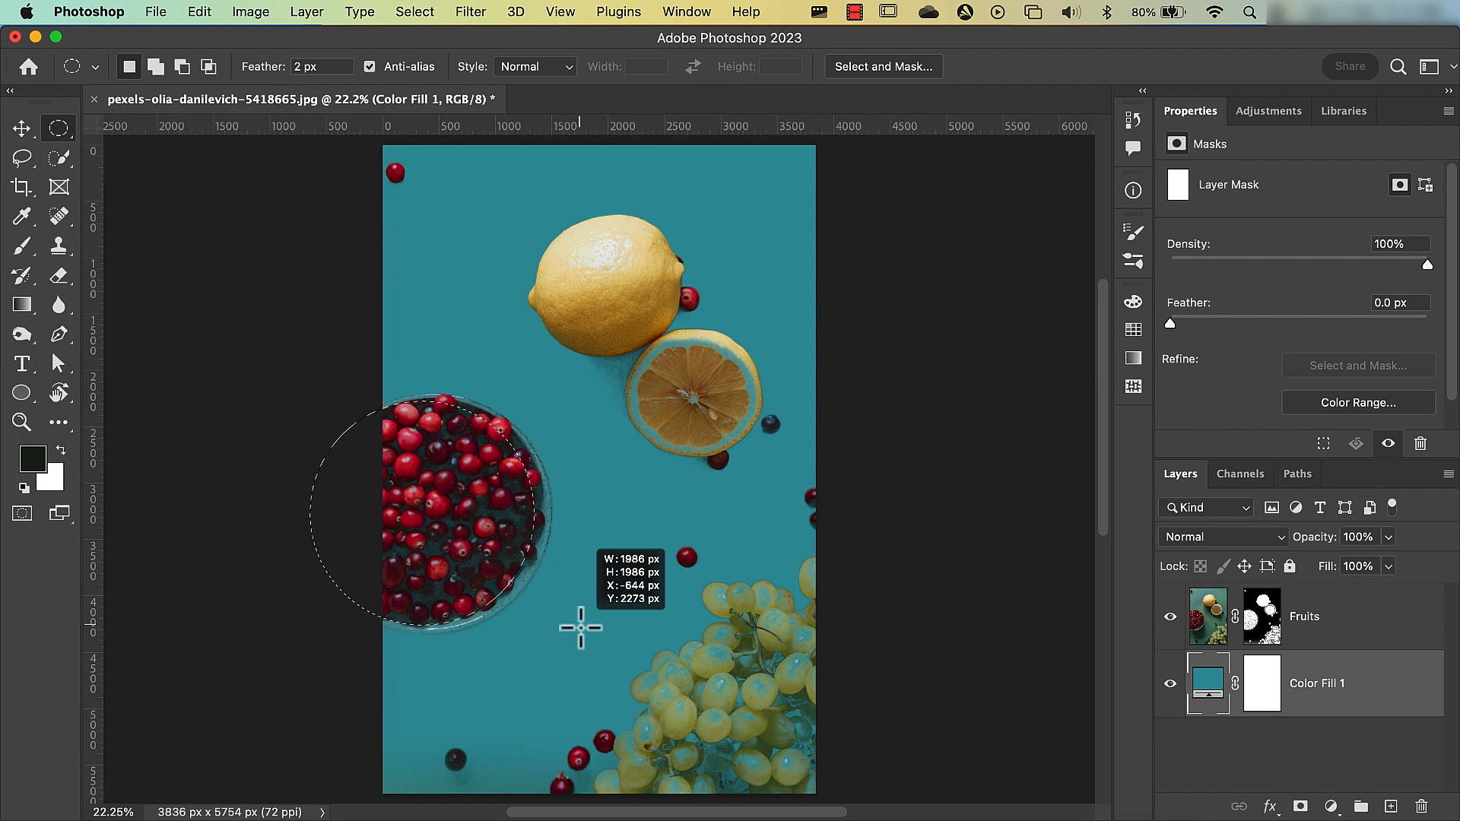
{"action": "left_click_drag", "start_coordinate": [581, 627], "coordinate": [634, 636]}
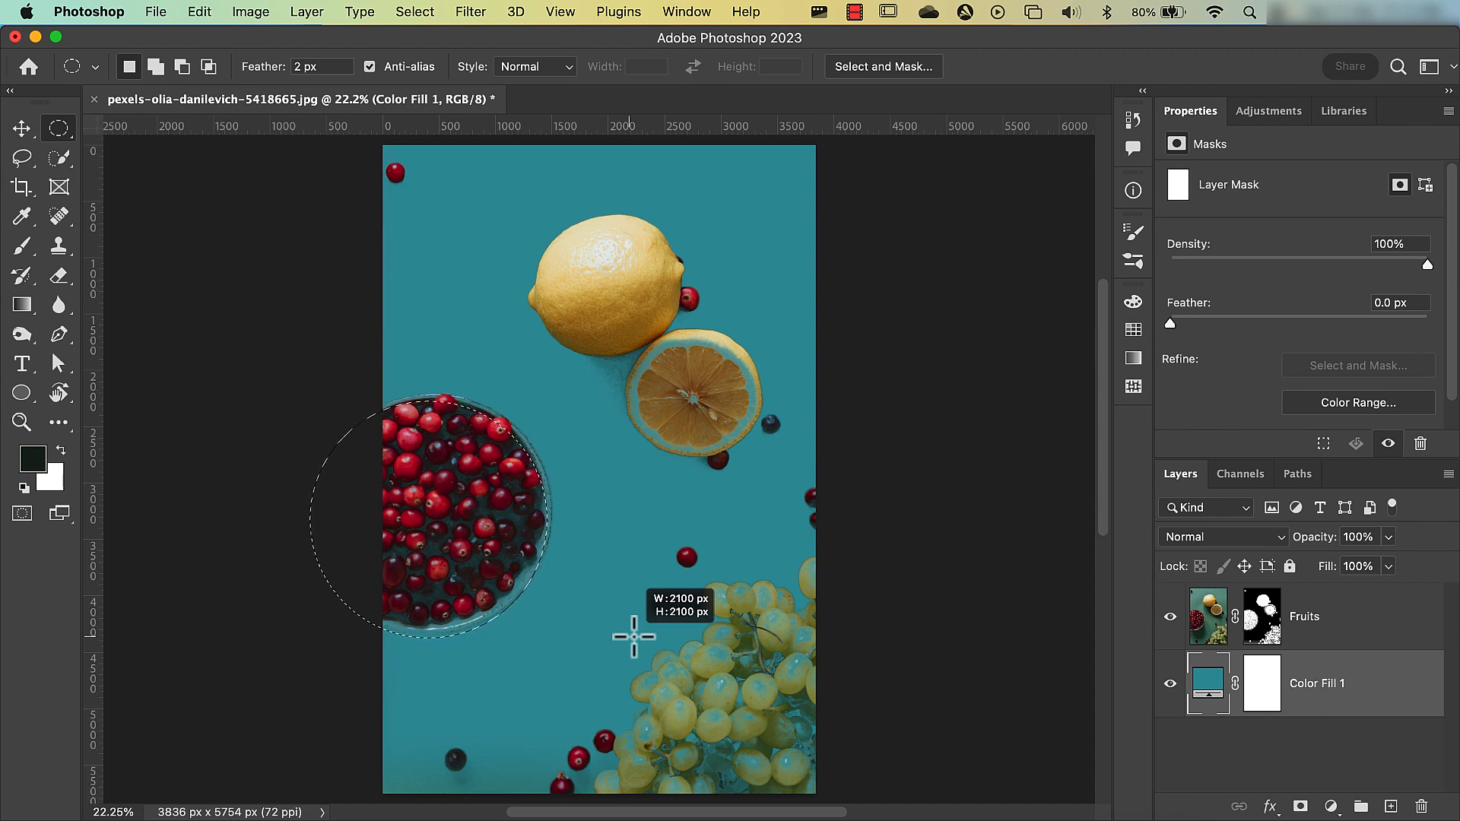
{"action": "left_click_drag", "start_coordinate": [633, 636], "coordinate": [633, 637]}
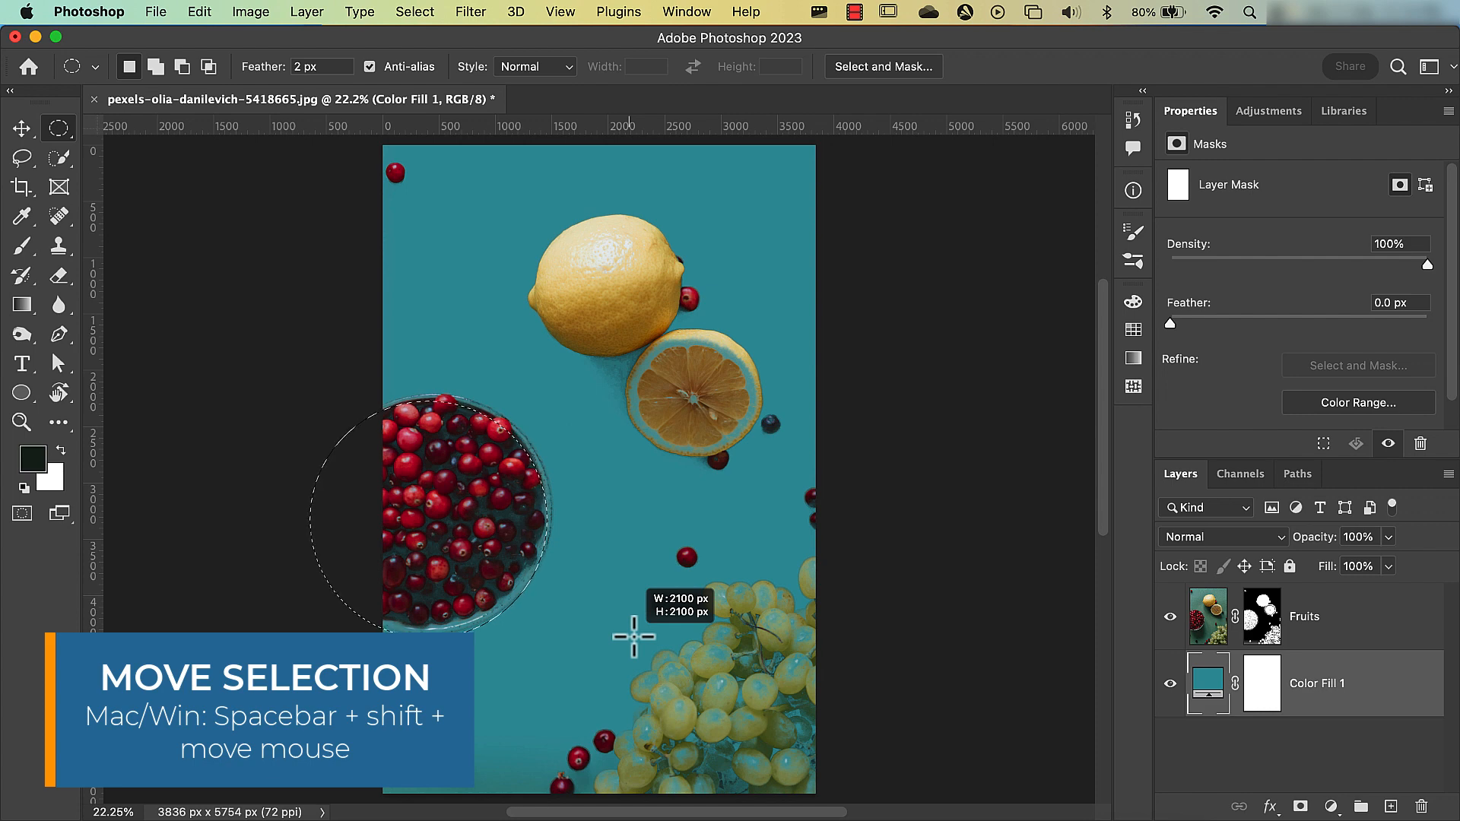
{"action": "left_click_drag", "start_coordinate": [634, 637], "coordinate": [634, 636]}
{"action": "key", "text": "shift"}
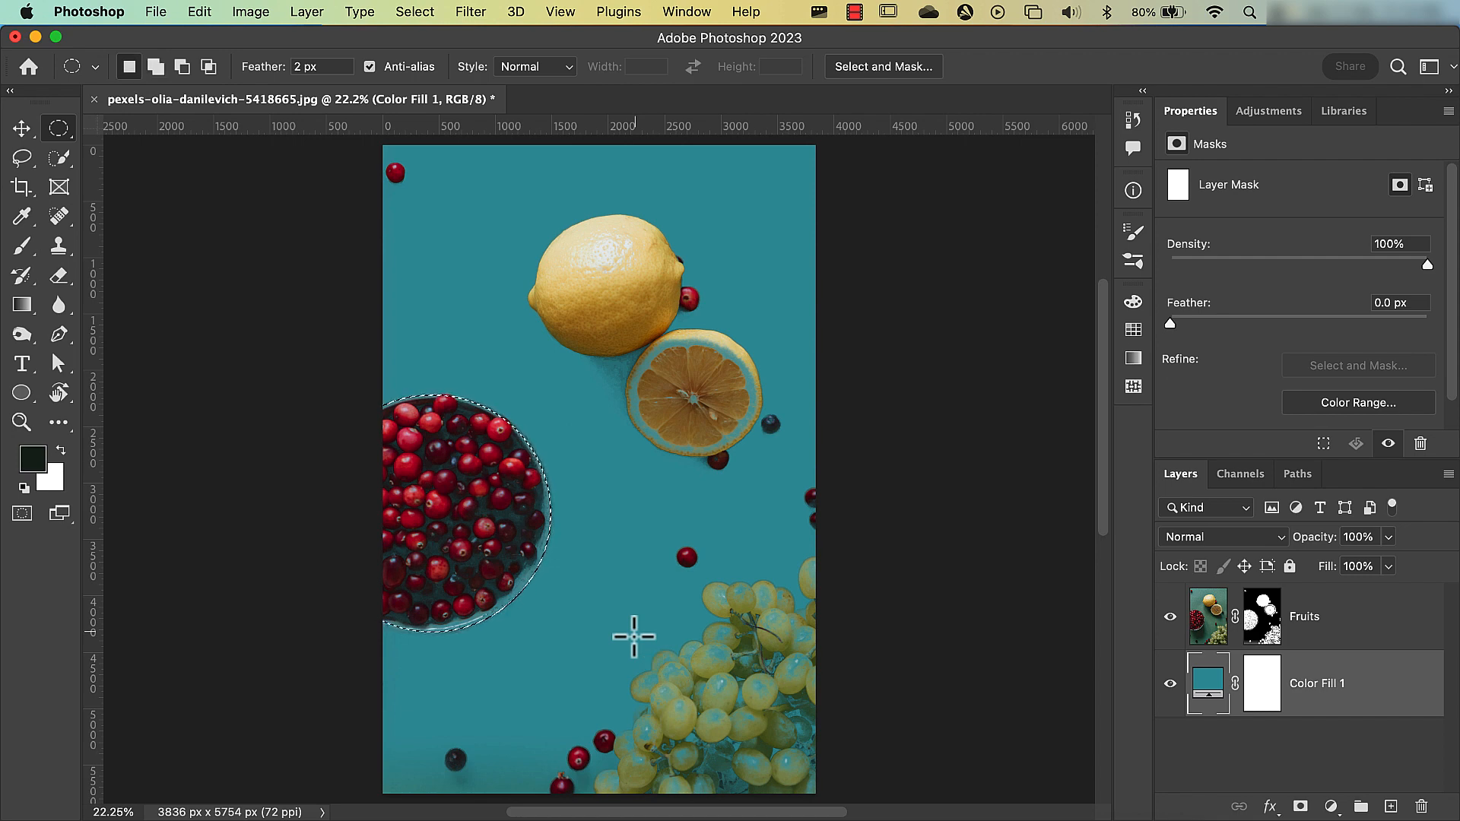
Fill the circular bowl selection with the white background color on the Fruits layer mask
{"action": "left_click", "coordinate": [1260, 624]}
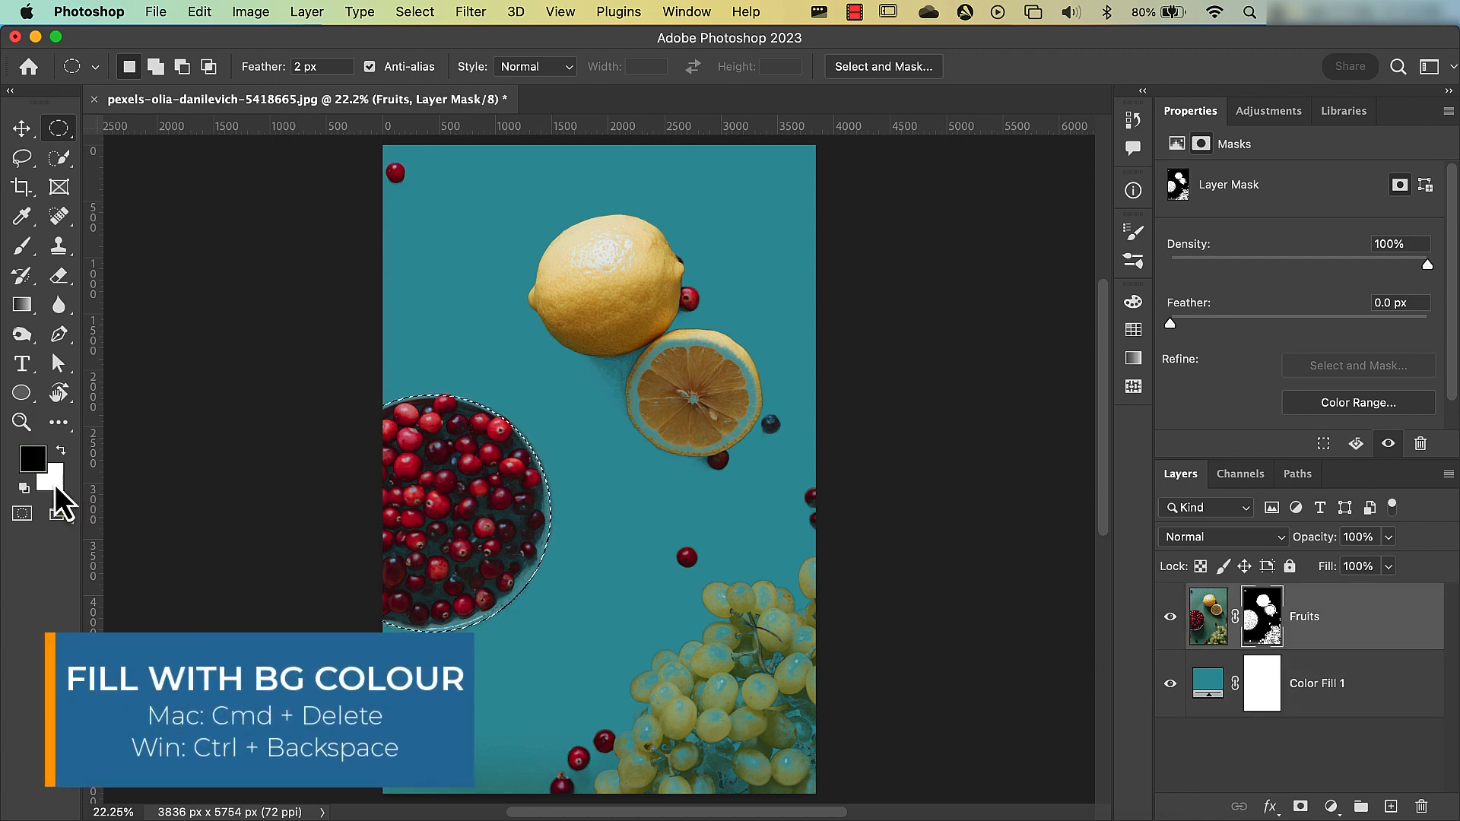
{"action": "key", "text": "super+BackSpace"}
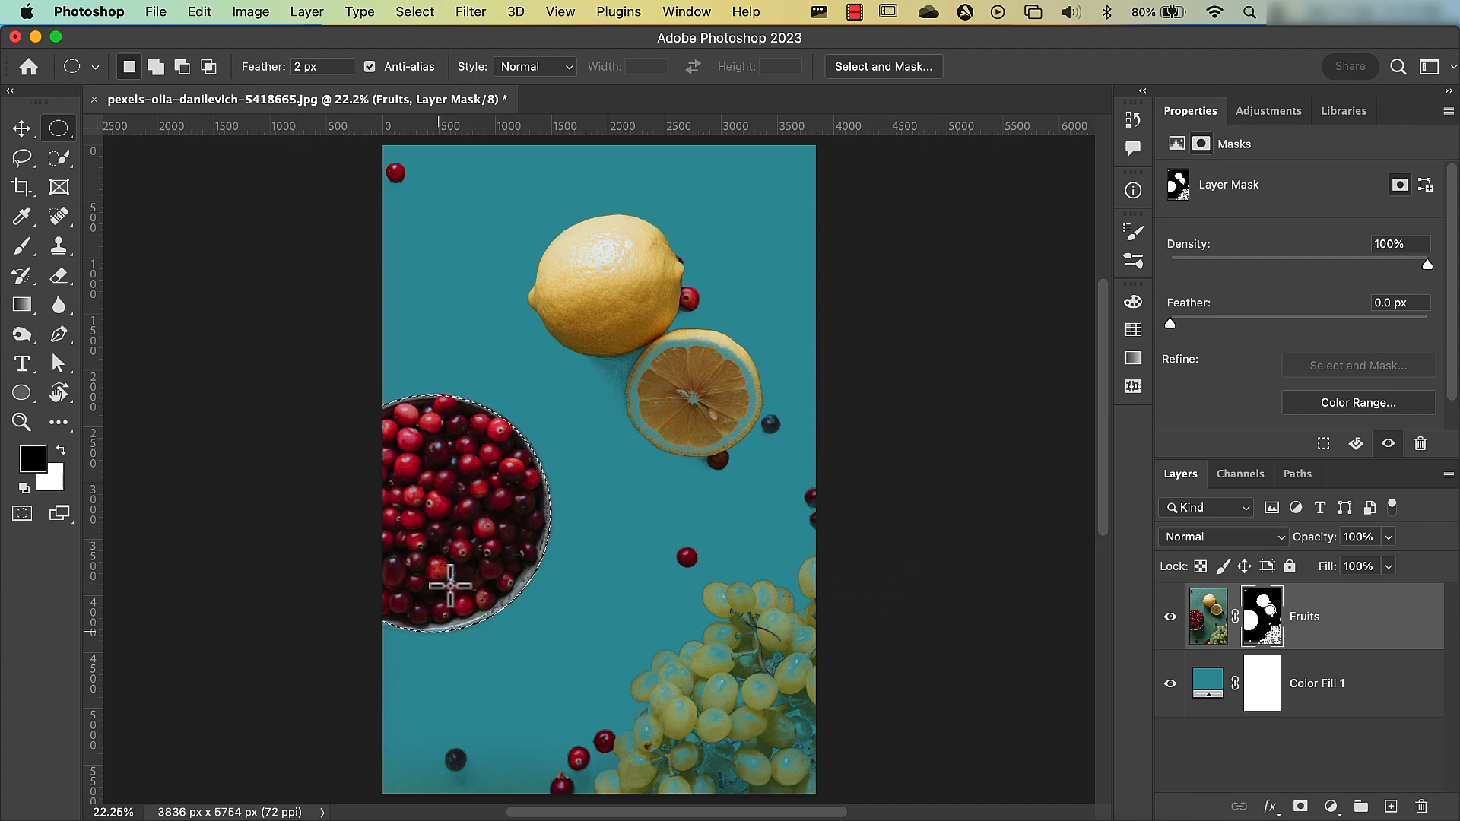
{"action": "key", "text": "alt"}
{"action": "scroll", "coordinate": [451, 585], "scroll_direction": "up", "scroll_amount": 3}
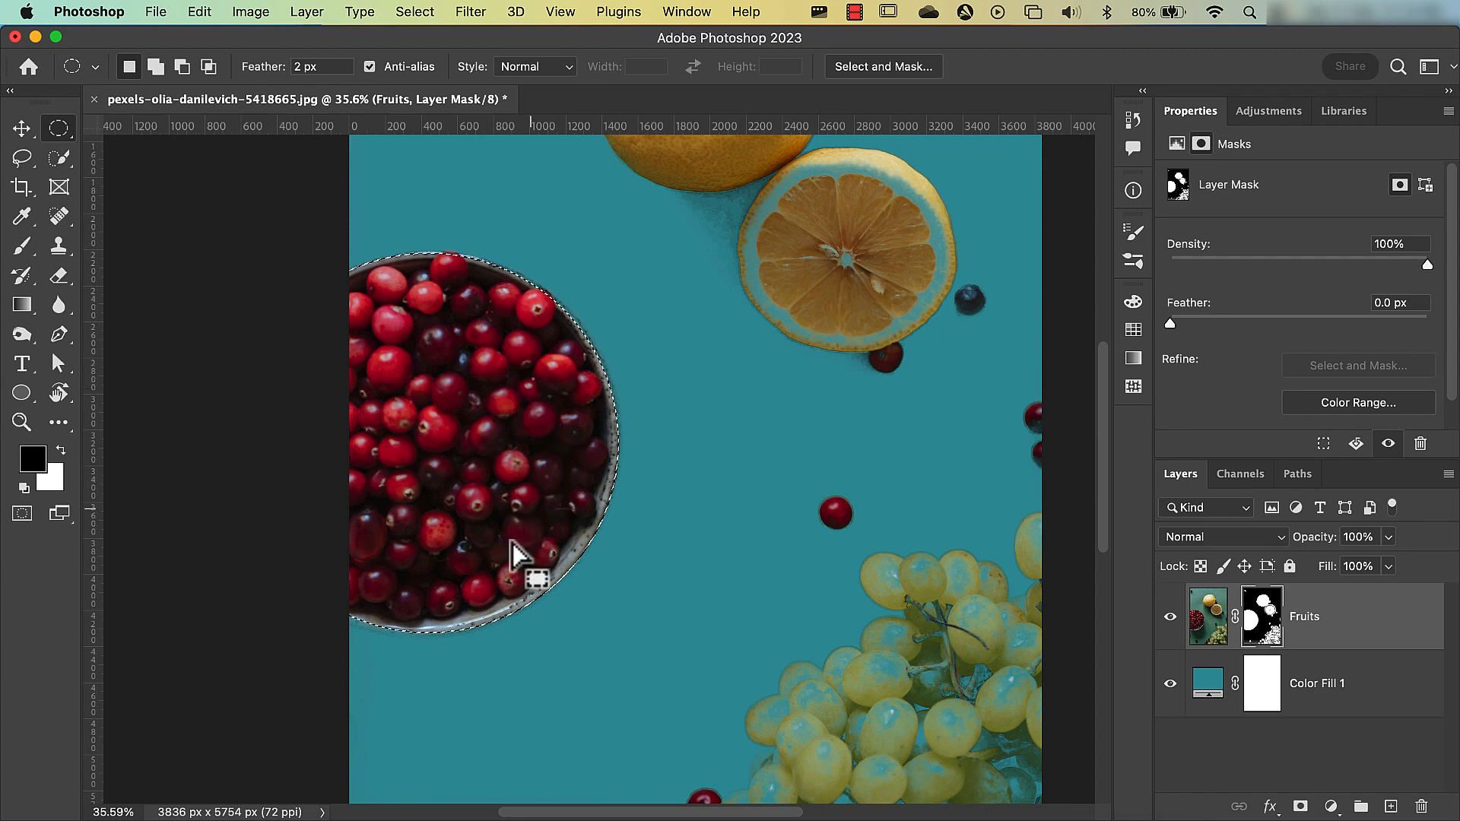
Check the background color ffffff in the Color Picker, and swap the foreground and background colors to white over black and back
{"action": "left_click", "coordinate": [54, 483]}
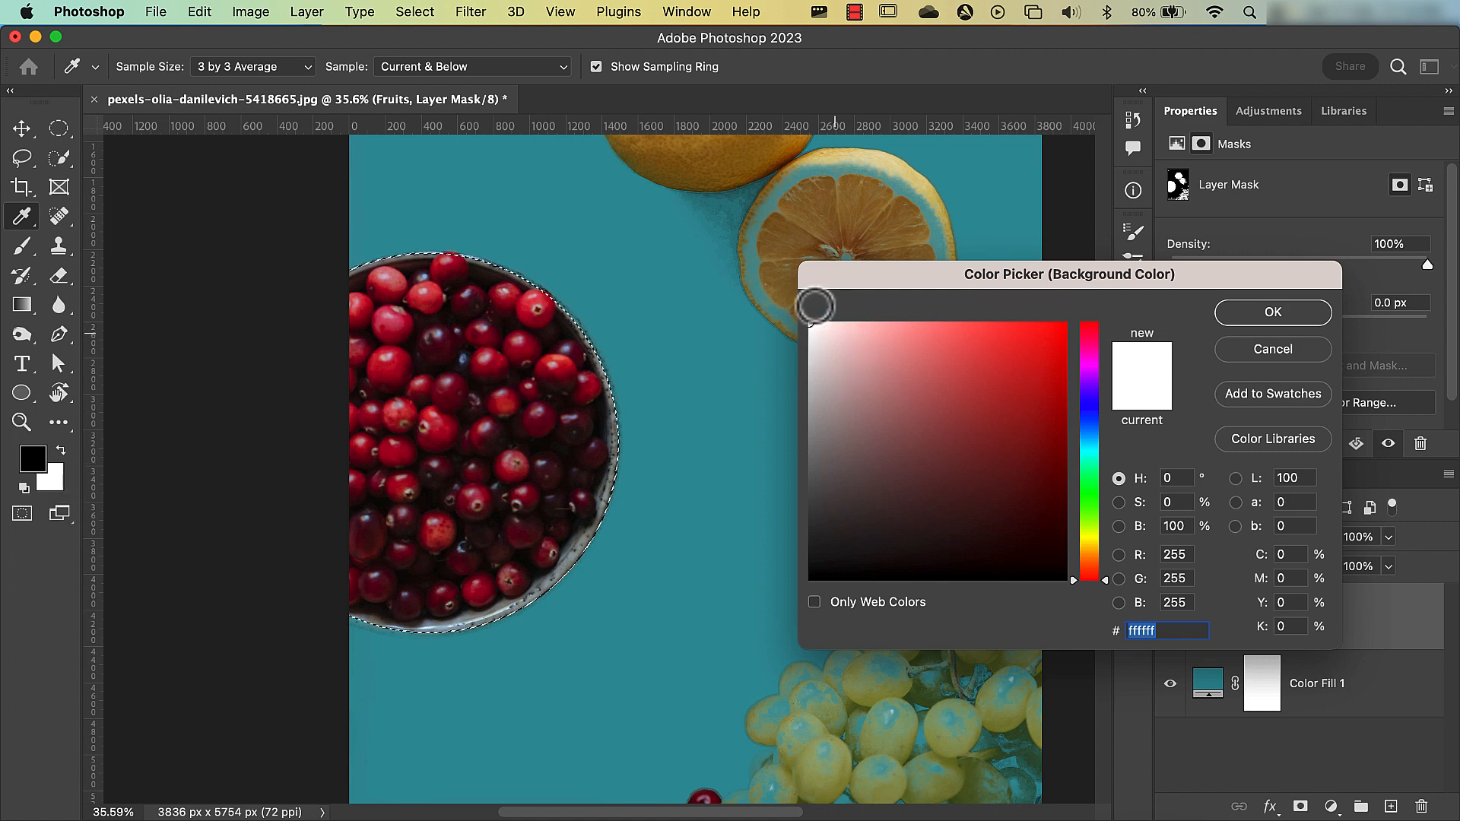
{"action": "left_click", "coordinate": [1262, 320]}
{"action": "key", "text": "x"}
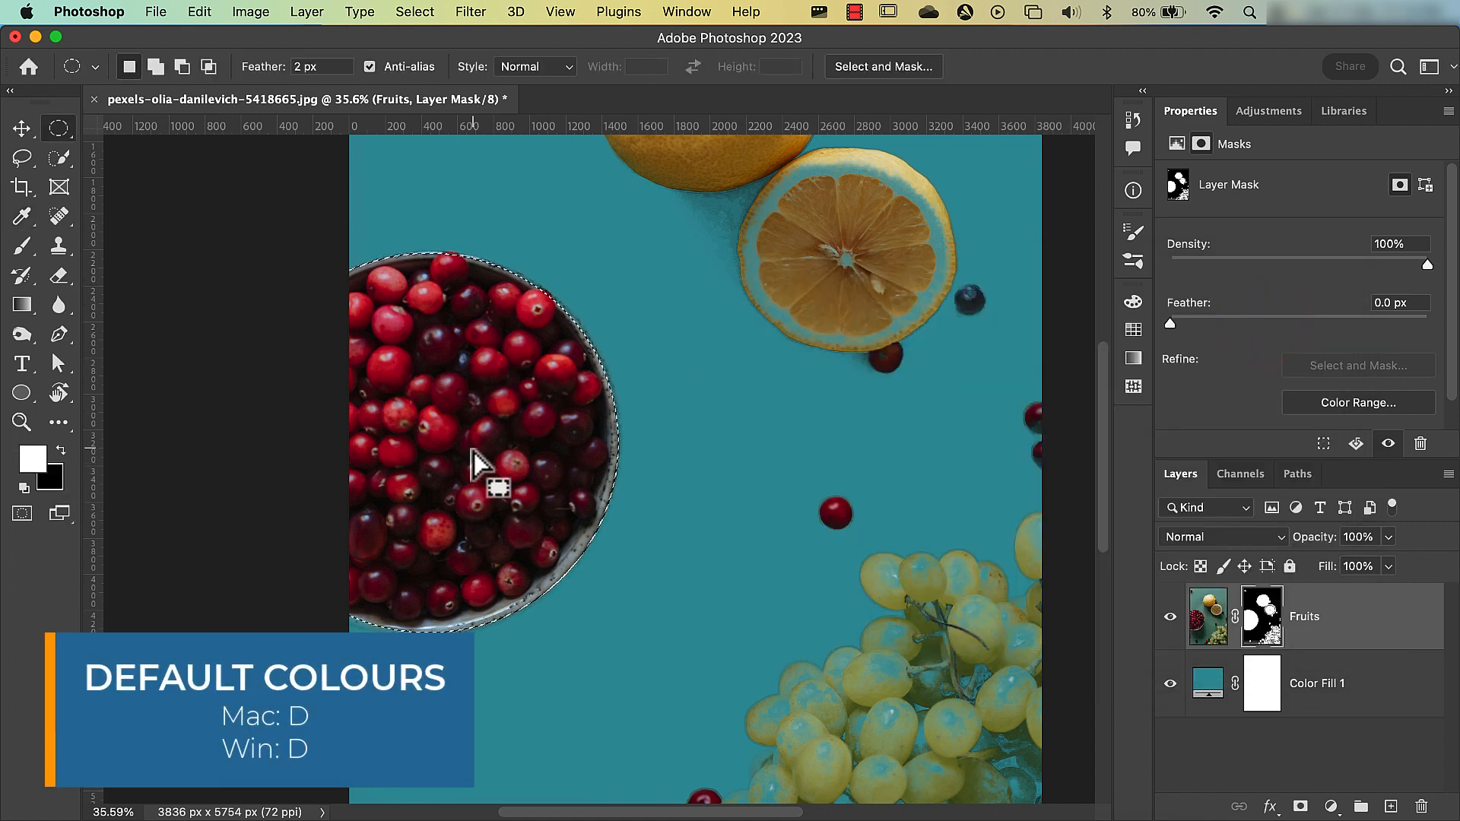
{"action": "left_click", "coordinate": [63, 456]}
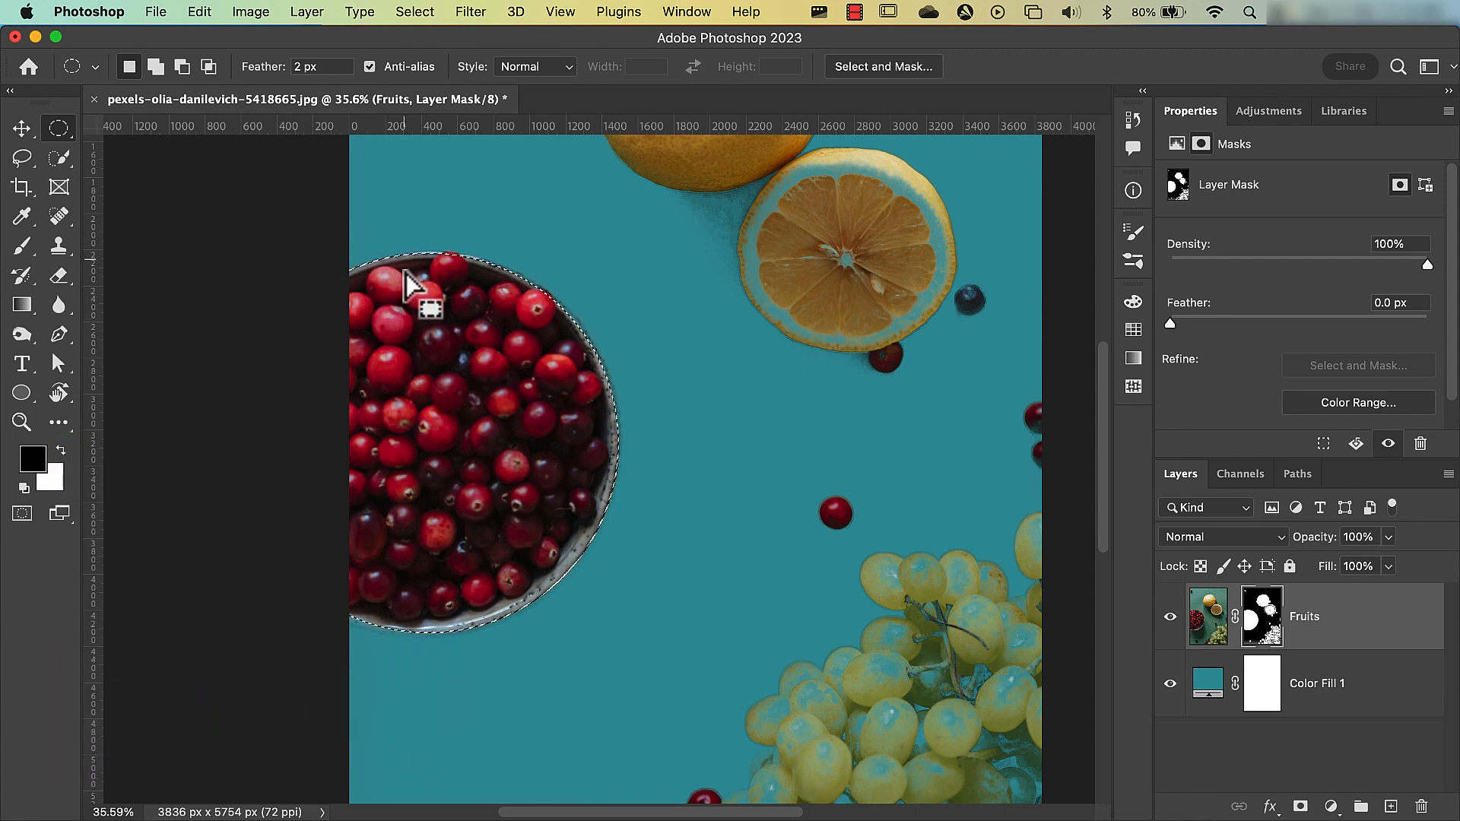
Deselect the bowl area and display the Fruits layer mask on the canvas around the lemon slice
{"action": "key", "text": "super+d"}
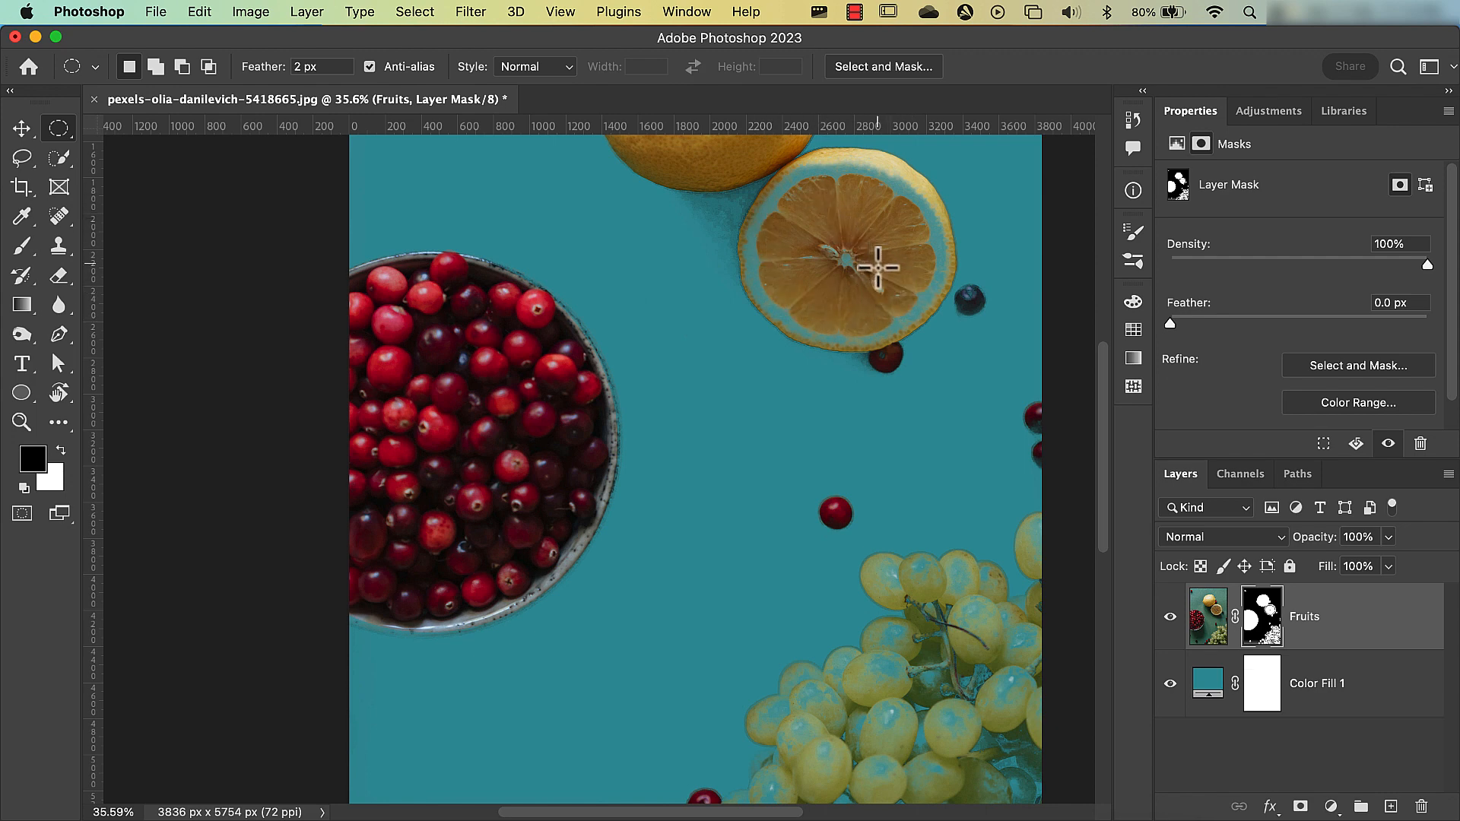
{"action": "left_click", "coordinate": [1267, 627], "text": "alt"}
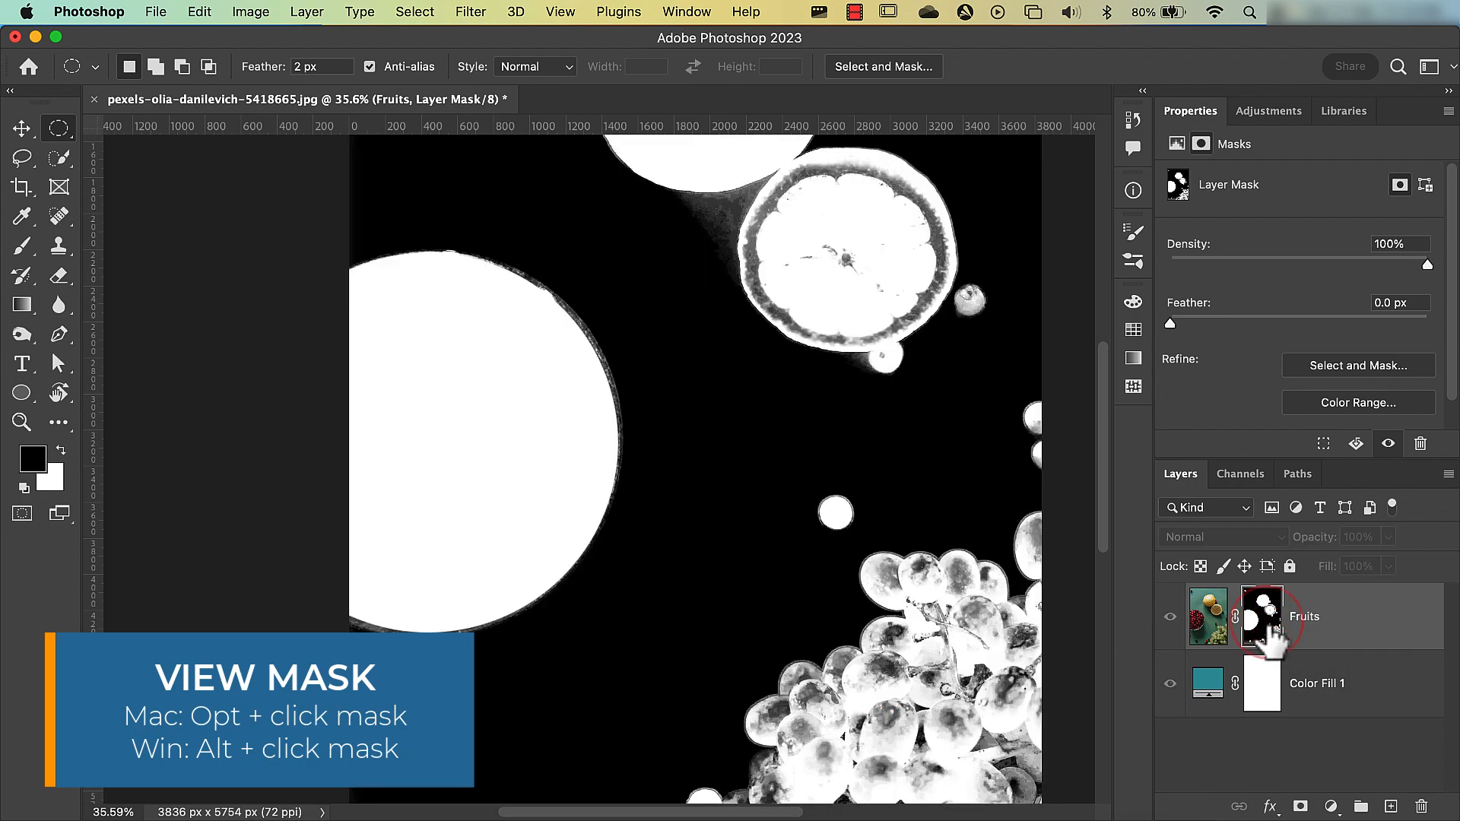
{"action": "left_click_drag", "start_coordinate": [857, 259], "coordinate": [786, 425]}
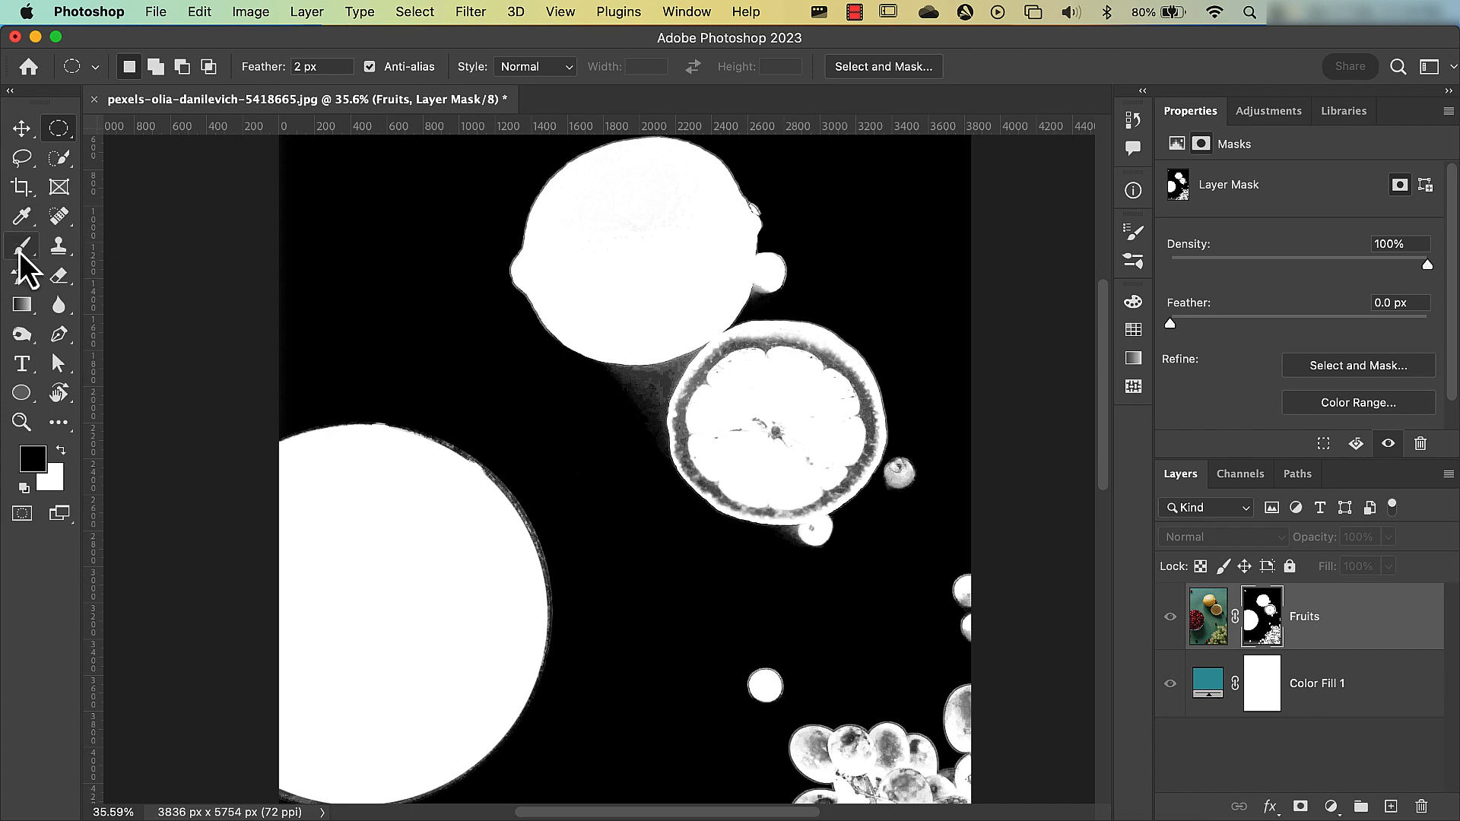
Paint the gray rind and specks inside the lemon slice solid white on the mask with the 374 px Normal-mode brush
{"action": "left_click", "coordinate": [20, 251]}
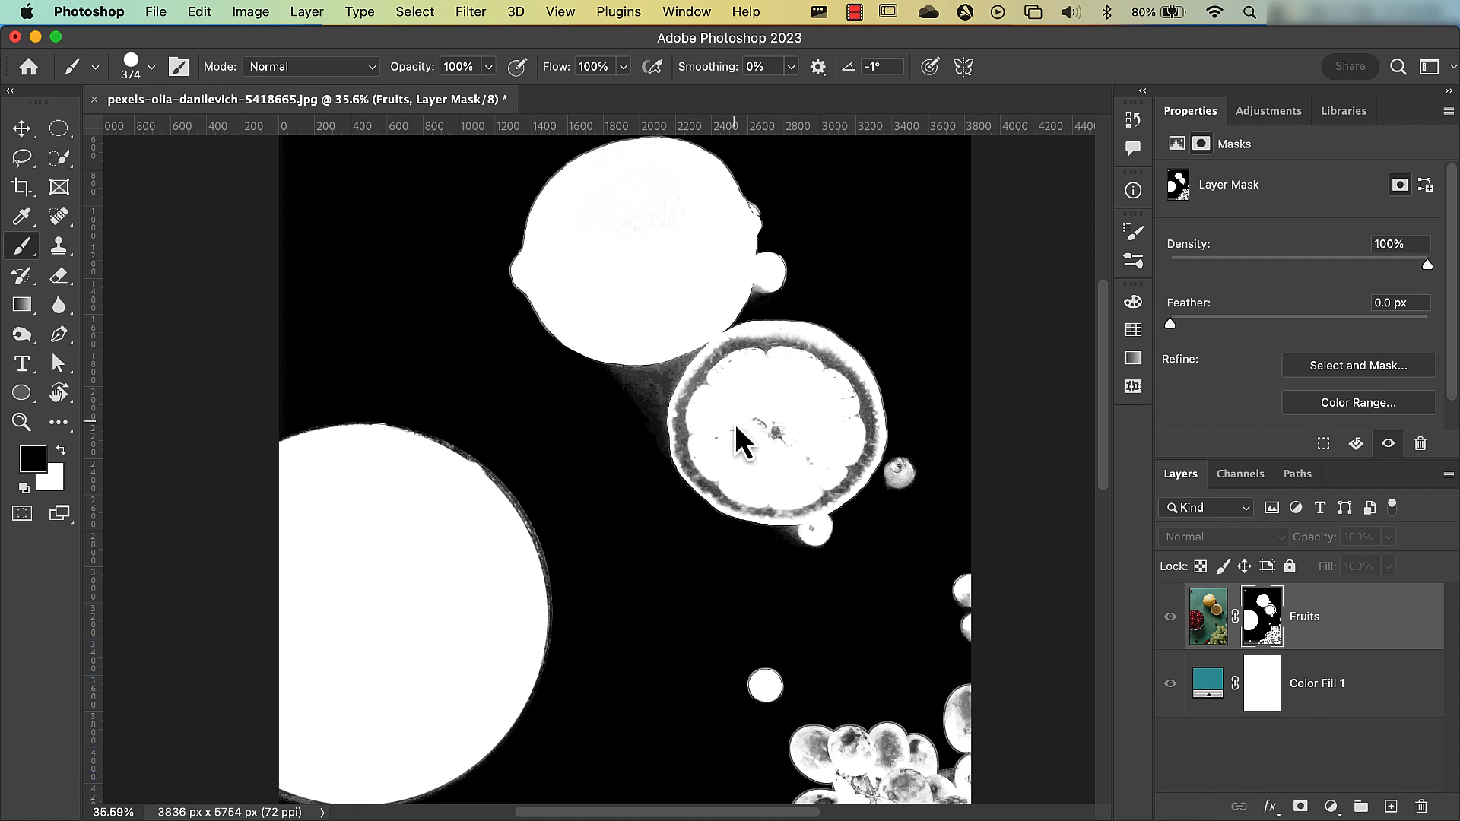
{"action": "left_click", "coordinate": [62, 455]}
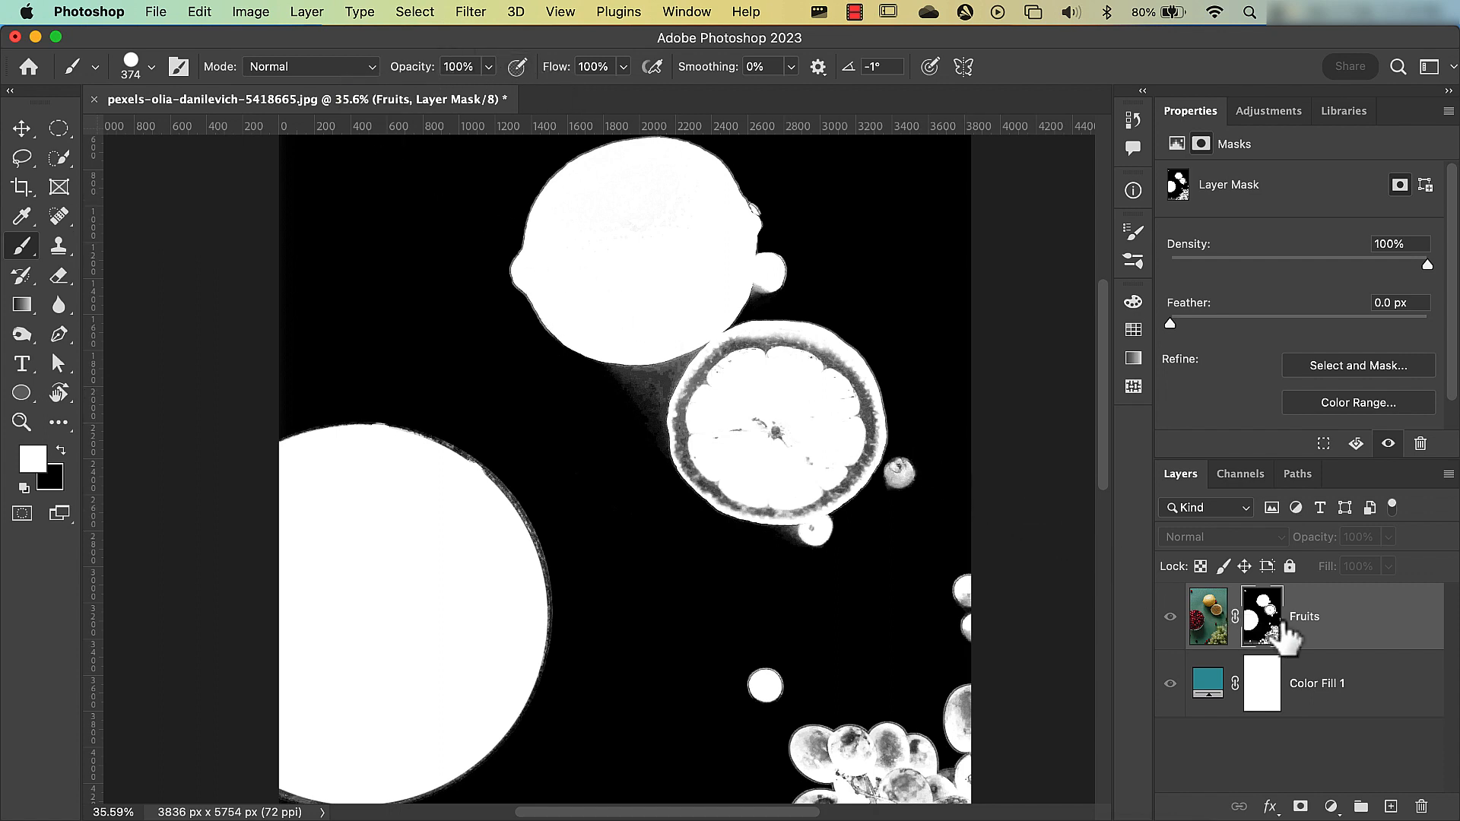
{"action": "mouse_move", "coordinate": [799, 372]}
{"action": "left_mouse_down"}
{"action": "mouse_move", "coordinate": [743, 372]}
{"action": "mouse_move", "coordinate": [710, 418]}
{"action": "left_mouse_up"}
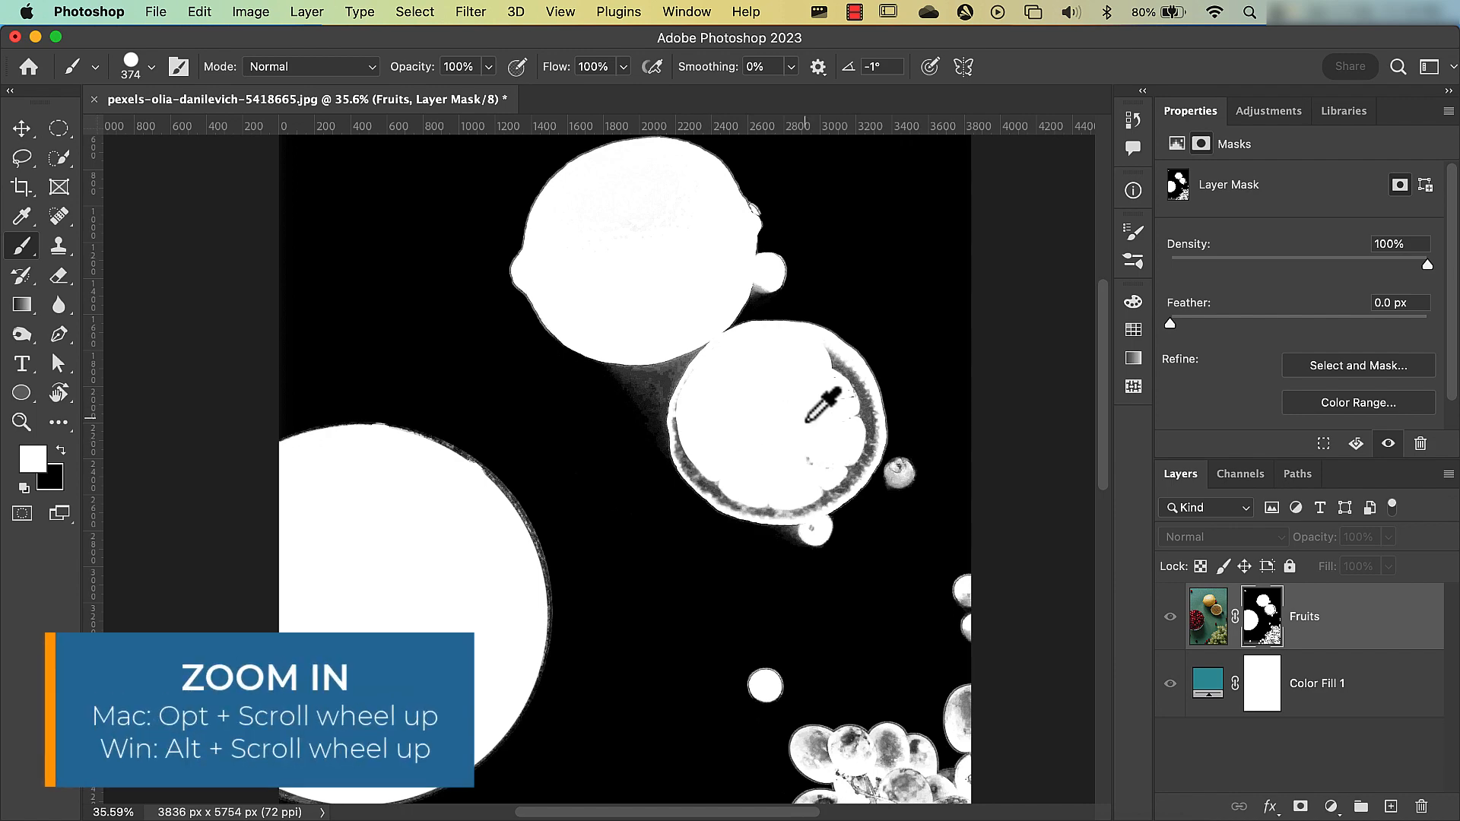
{"action": "scroll", "coordinate": [807, 421], "scroll_direction": "up", "scroll_amount": 3}
{"action": "scroll", "coordinate": [808, 420], "scroll_direction": "up", "scroll_amount": 2}
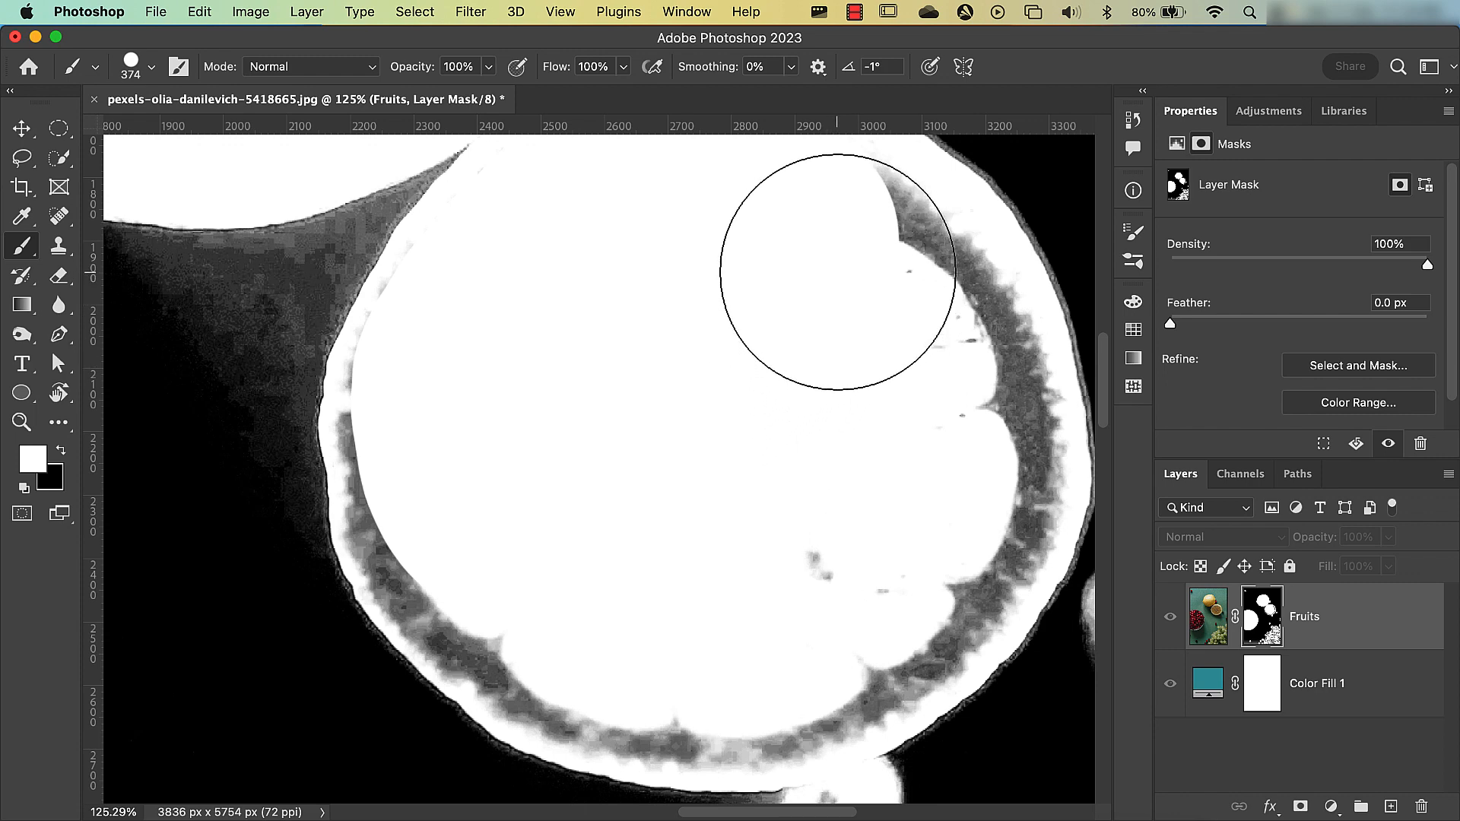
{"action": "mouse_move", "coordinate": [838, 269]}
{"action": "left_mouse_down"}
{"action": "mouse_move", "coordinate": [907, 322]}
{"action": "mouse_move", "coordinate": [943, 392]}
{"action": "mouse_move", "coordinate": [850, 604]}
{"action": "mouse_move", "coordinate": [635, 625]}
{"action": "mouse_move", "coordinate": [453, 406]}
{"action": "mouse_move", "coordinate": [491, 342]}
{"action": "mouse_move", "coordinate": [449, 505]}
{"action": "mouse_move", "coordinate": [538, 587]}
{"action": "mouse_move", "coordinate": [516, 575]}
{"action": "mouse_move", "coordinate": [709, 659]}
{"action": "mouse_move", "coordinate": [571, 527]}
{"action": "left_mouse_up"}
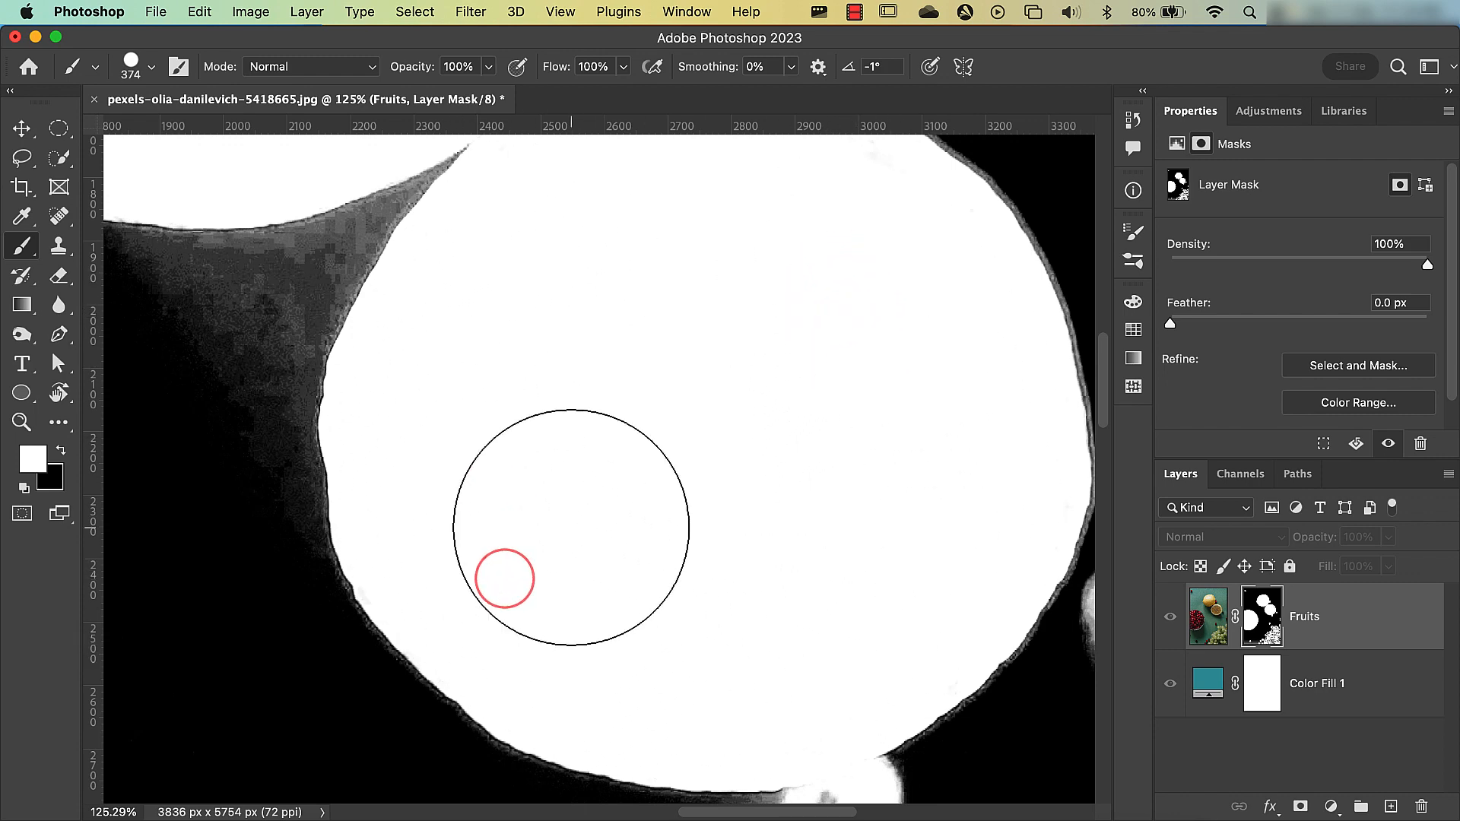
{"action": "key", "text": "space"}
{"action": "left_click_drag", "start_coordinate": [717, 414], "coordinate": [699, 527]}
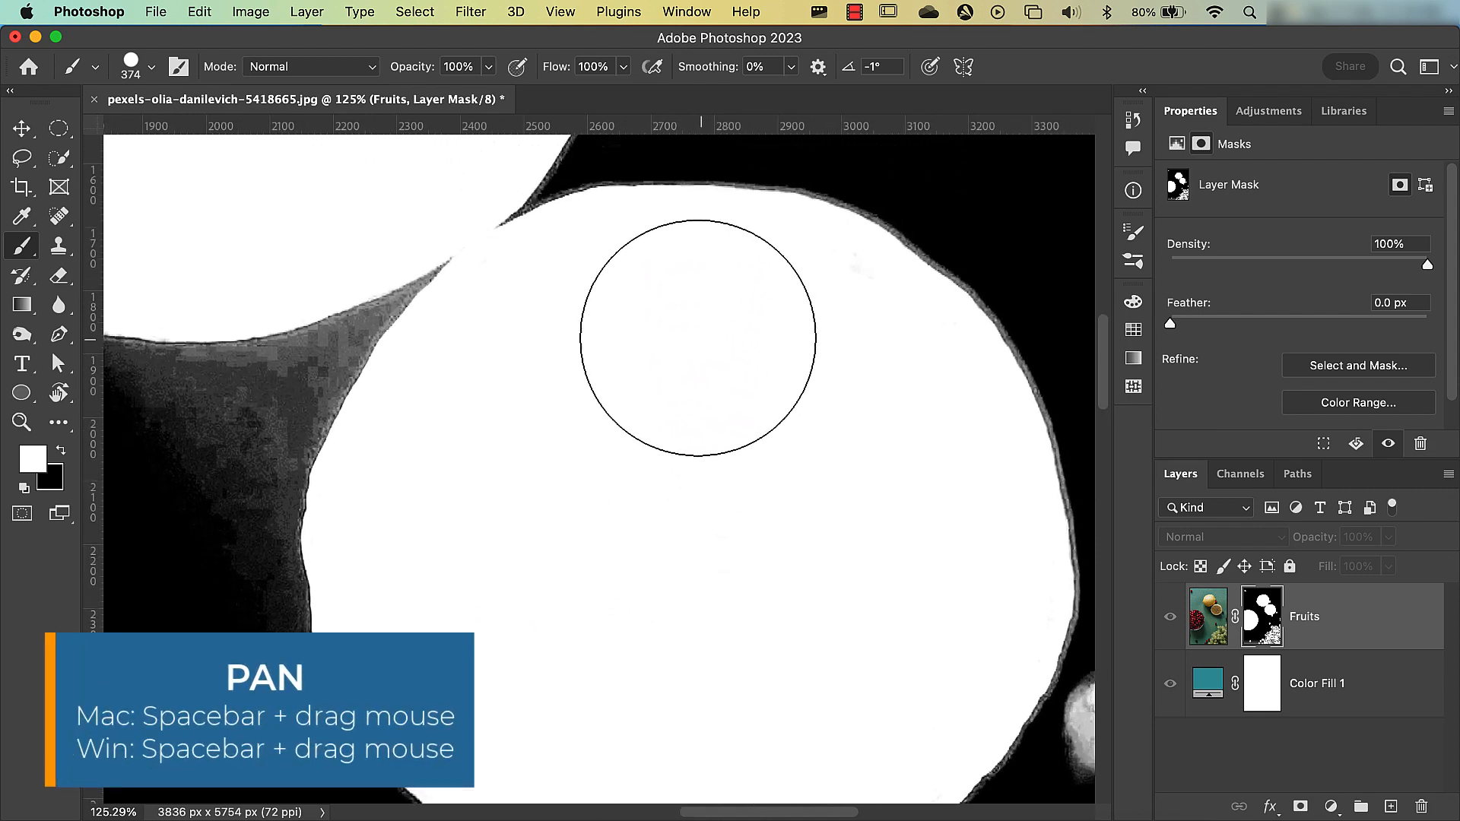
{"action": "left_click_drag", "start_coordinate": [699, 330], "coordinate": [709, 324]}
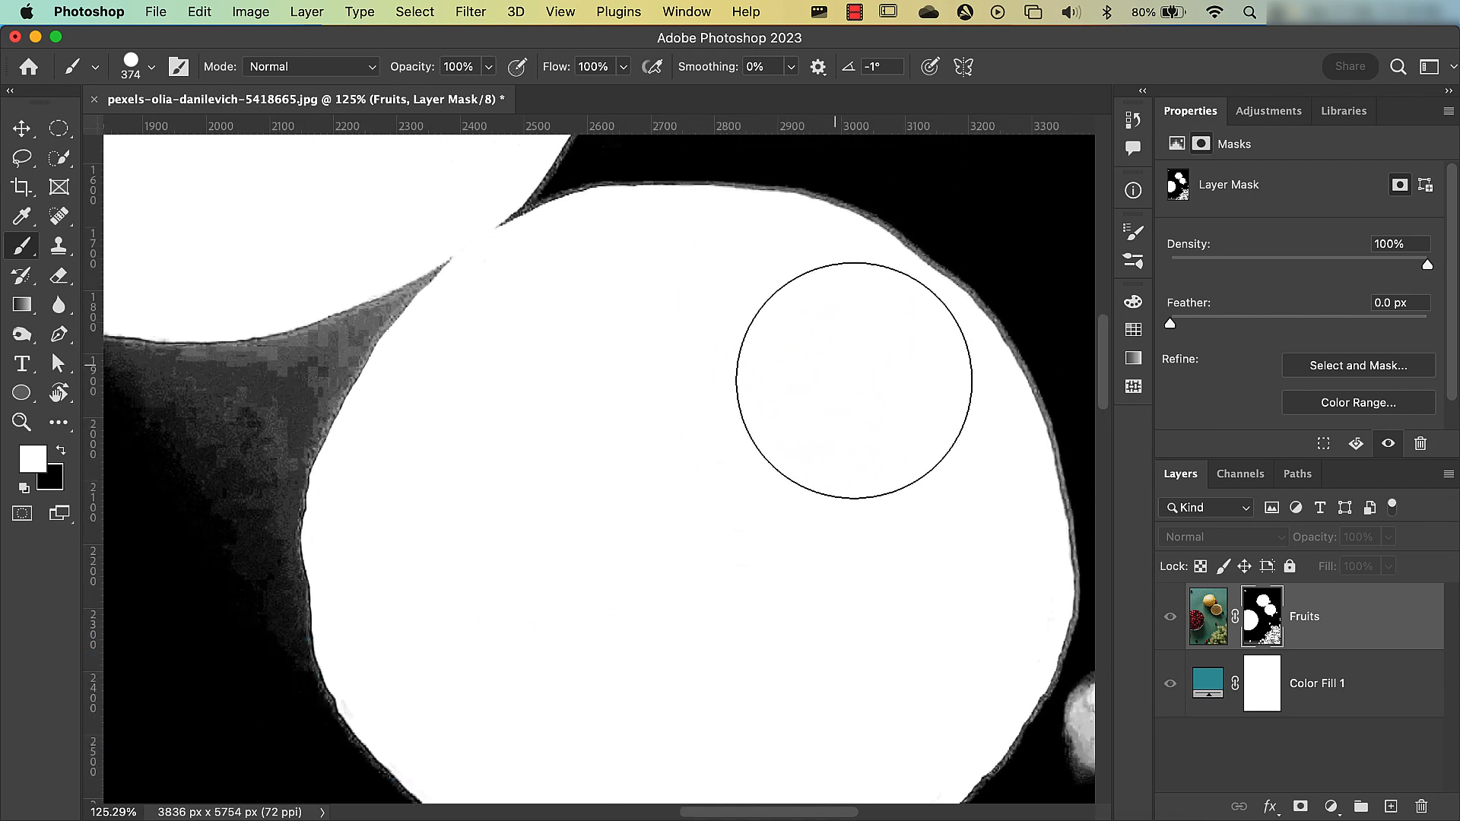
{"action": "mouse_move", "coordinate": [889, 436]}
{"action": "left_mouse_down"}
{"action": "mouse_move", "coordinate": [730, 495]}
{"action": "mouse_move", "coordinate": [556, 531]}
{"action": "mouse_move", "coordinate": [708, 466]}
{"action": "left_mouse_up"}
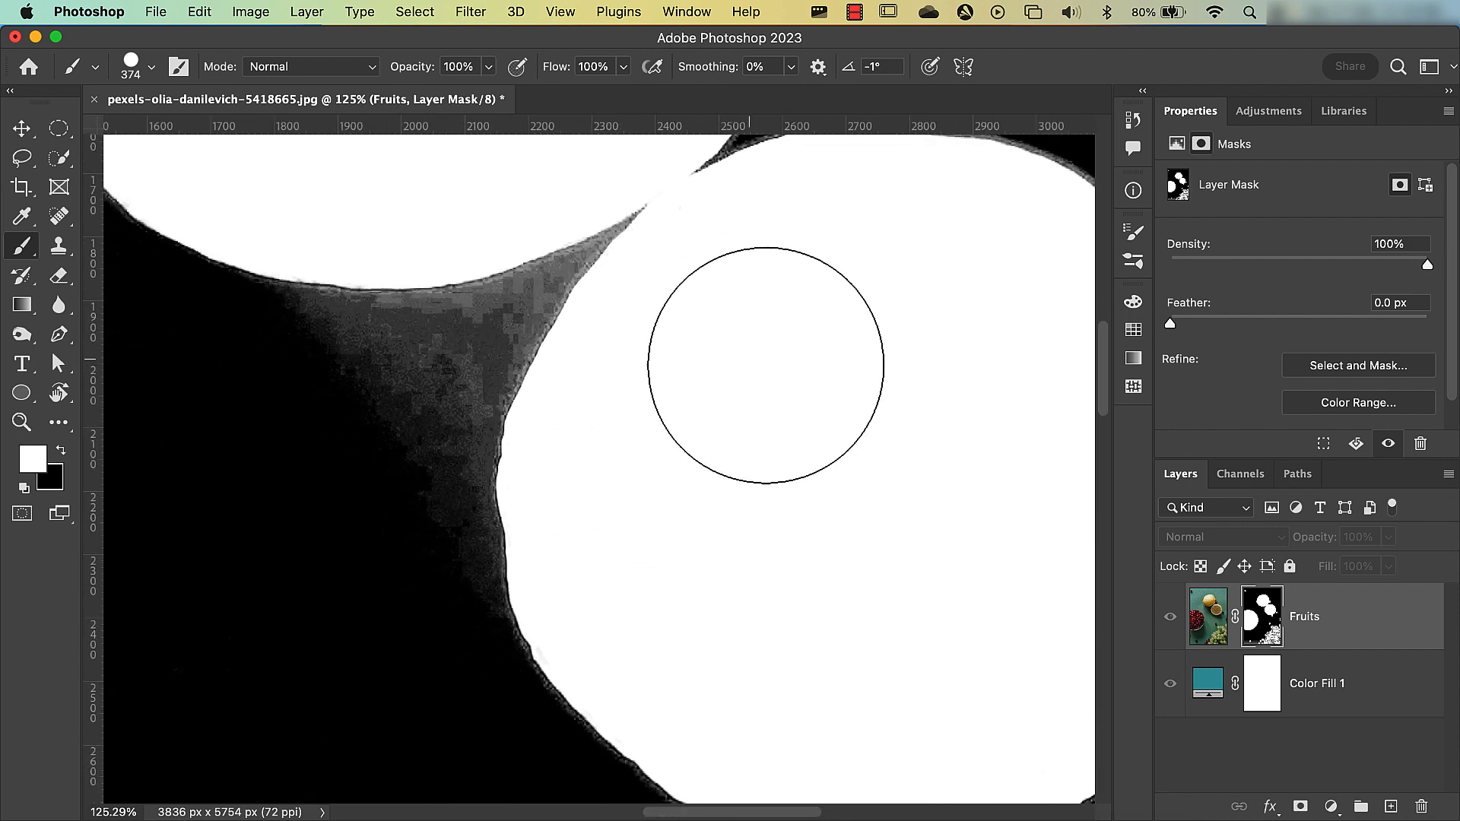
Set the brush color to black, try painting over the gray shadow between the lemons in Normal mode, and undo the stroke
{"action": "key", "text": "v"}
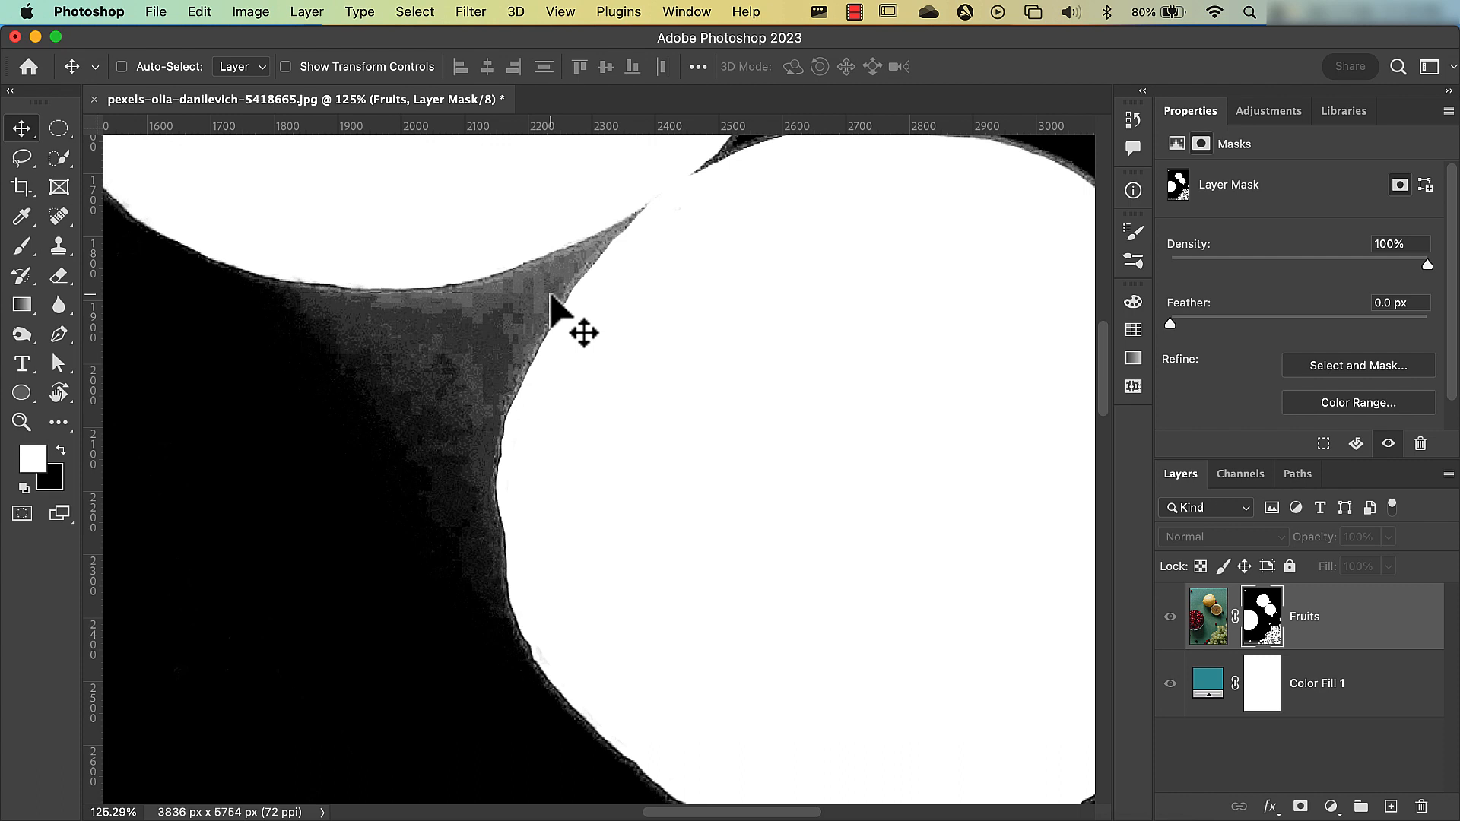
{"action": "left_click", "coordinate": [24, 248]}
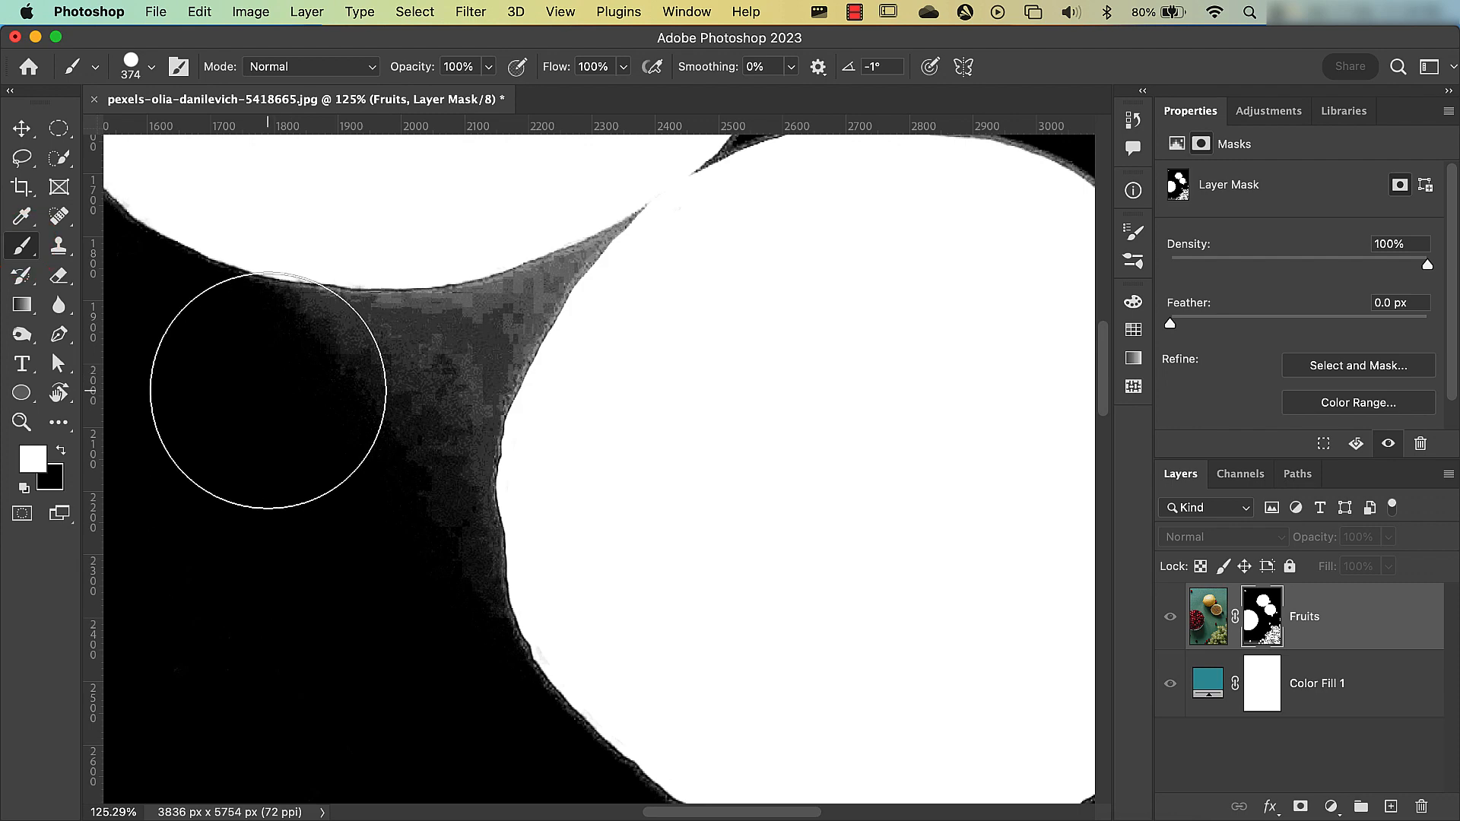
{"action": "left_click", "coordinate": [64, 454]}
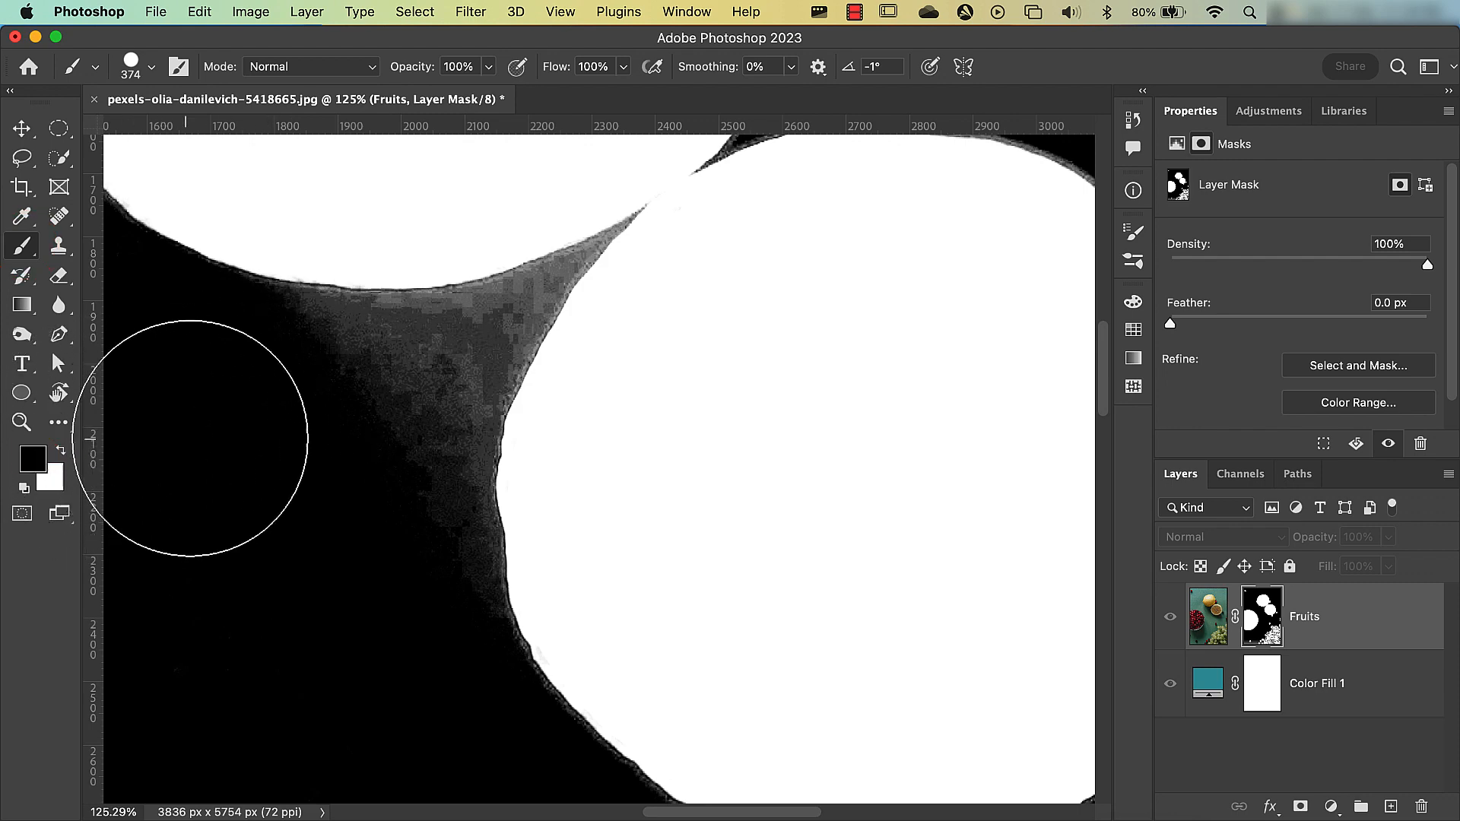
{"action": "mouse_move", "coordinate": [318, 405]}
{"action": "left_mouse_down"}
{"action": "mouse_move", "coordinate": [388, 345]}
{"action": "mouse_move", "coordinate": [378, 418]}
{"action": "mouse_move", "coordinate": [421, 424]}
{"action": "mouse_move", "coordinate": [459, 322]}
{"action": "mouse_move", "coordinate": [557, 279]}
{"action": "mouse_move", "coordinate": [471, 339]}
{"action": "left_mouse_up"}
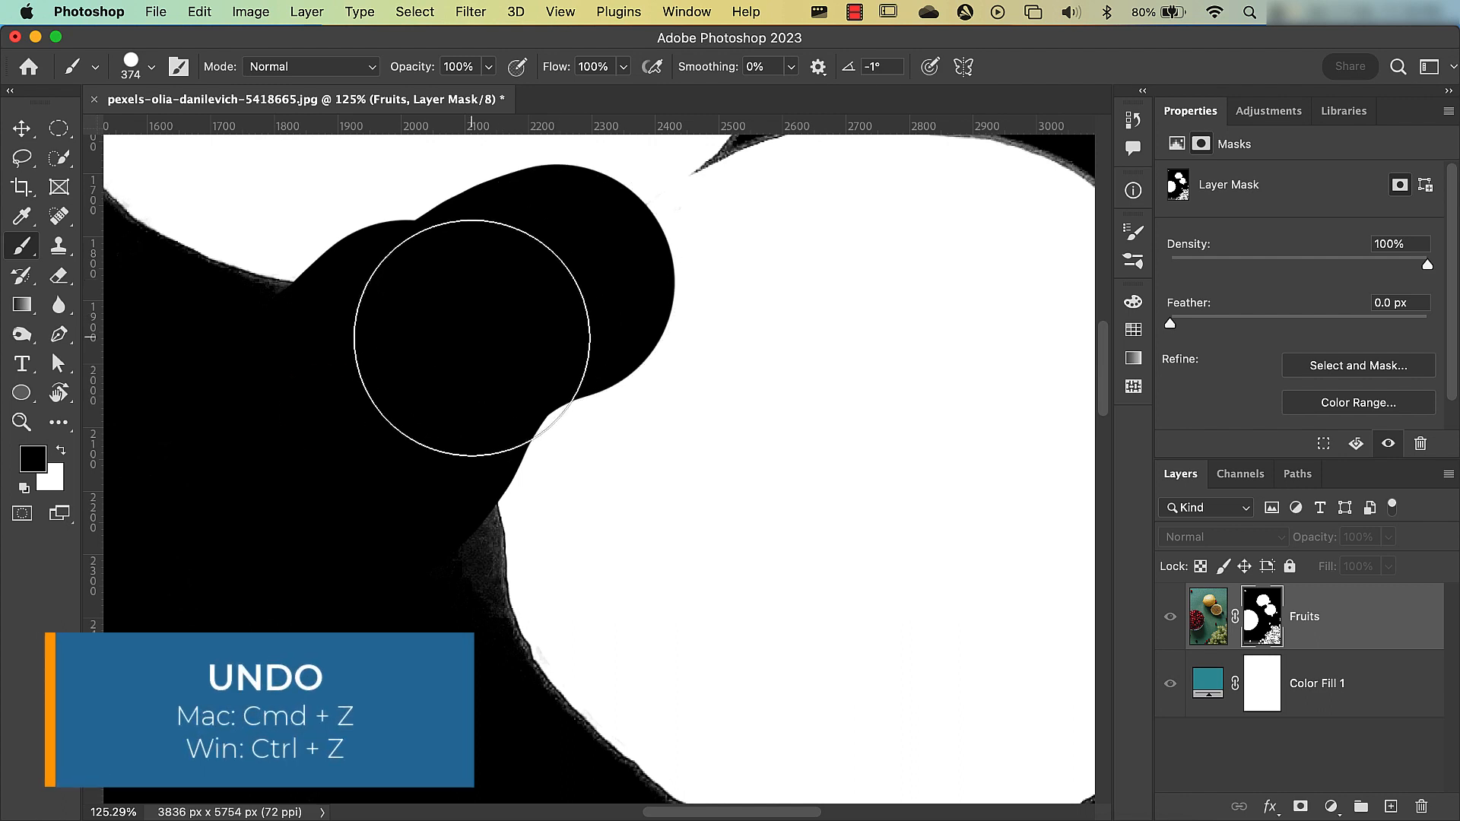
{"action": "key", "text": "super+z"}
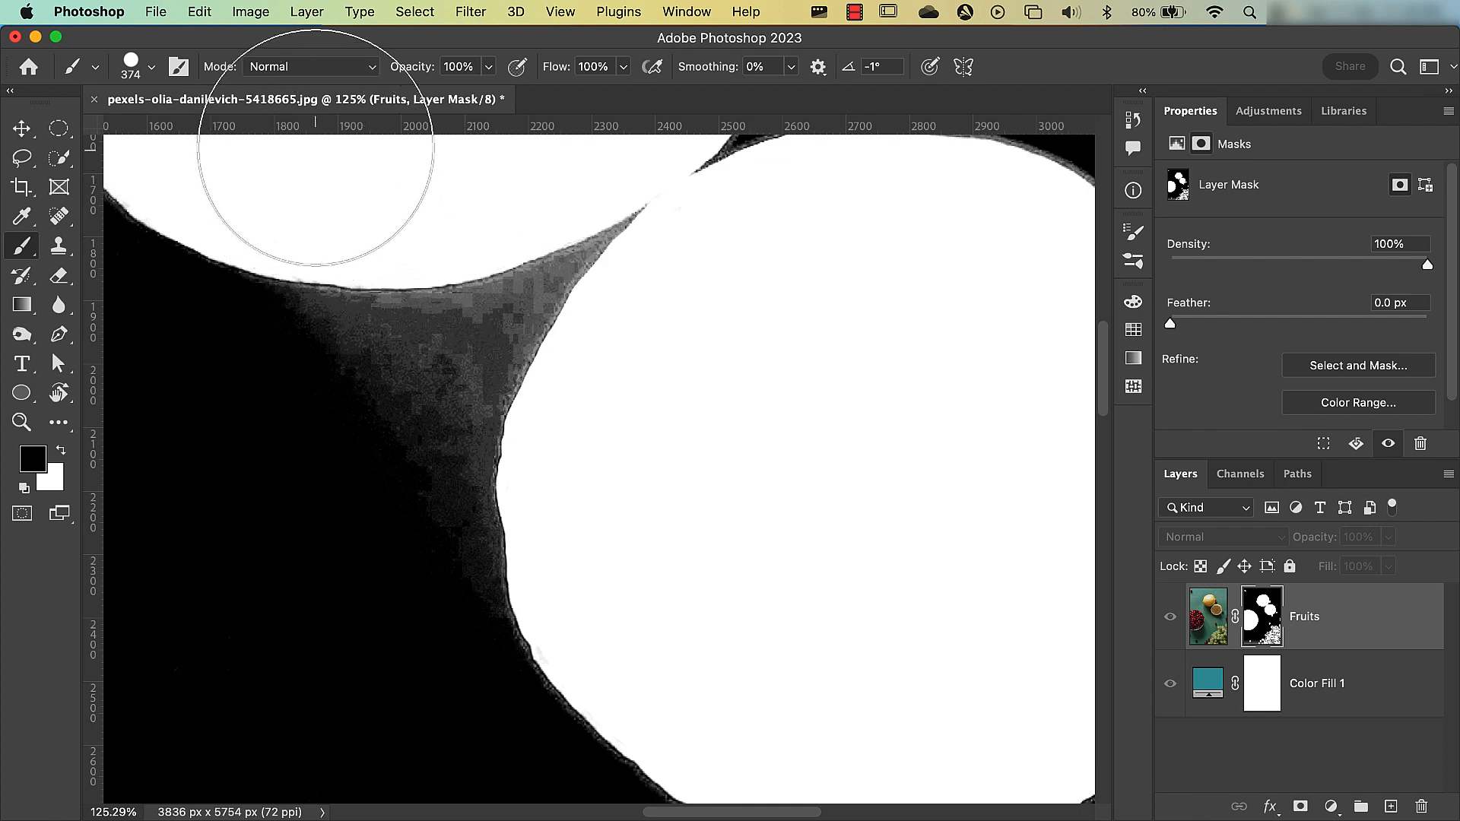
Set the brush mode to Overlay and paint black over the gray shadow between the whole lemon and the slice
{"action": "left_click", "coordinate": [304, 67]}
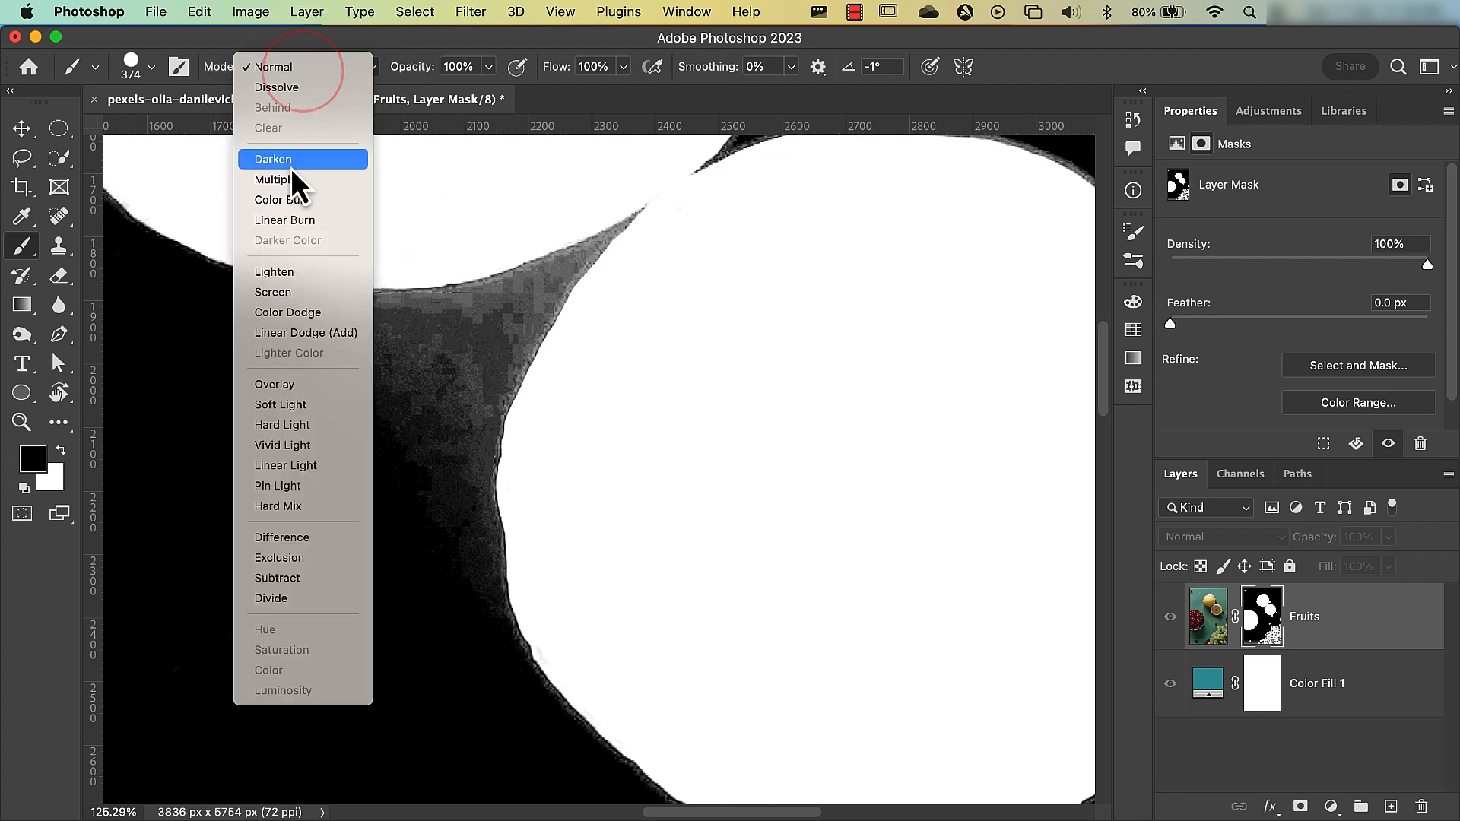
{"action": "left_click", "coordinate": [300, 389]}
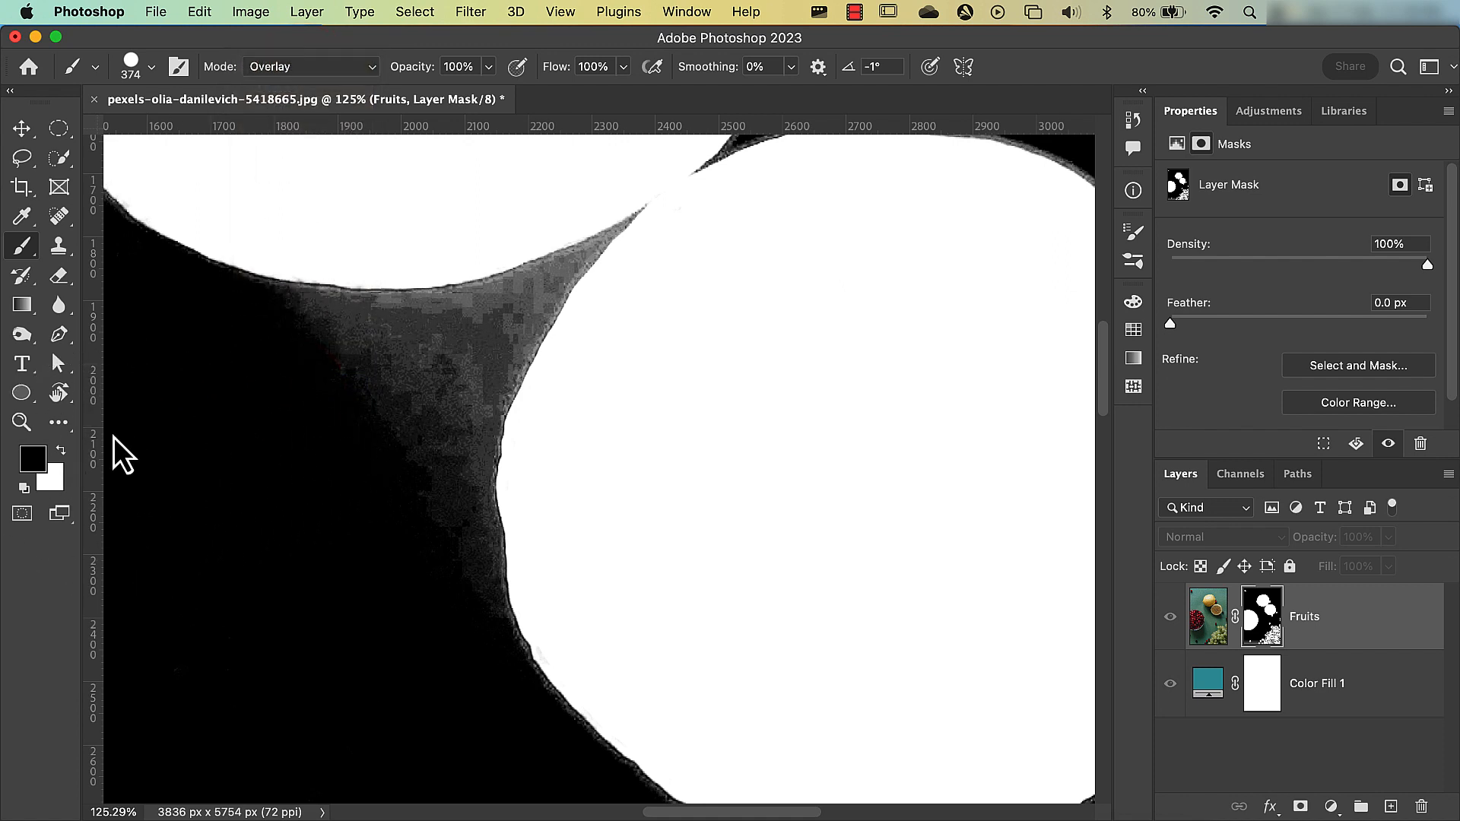
{"action": "mouse_move", "coordinate": [295, 416]}
{"action": "left_mouse_down"}
{"action": "mouse_move", "coordinate": [341, 383]}
{"action": "mouse_move", "coordinate": [294, 376]}
{"action": "mouse_move", "coordinate": [393, 377]}
{"action": "mouse_move", "coordinate": [430, 573]}
{"action": "mouse_move", "coordinate": [423, 480]}
{"action": "mouse_move", "coordinate": [466, 371]}
{"action": "mouse_move", "coordinate": [512, 322]}
{"action": "mouse_move", "coordinate": [595, 279]}
{"action": "mouse_move", "coordinate": [559, 322]}
{"action": "left_mouse_up"}
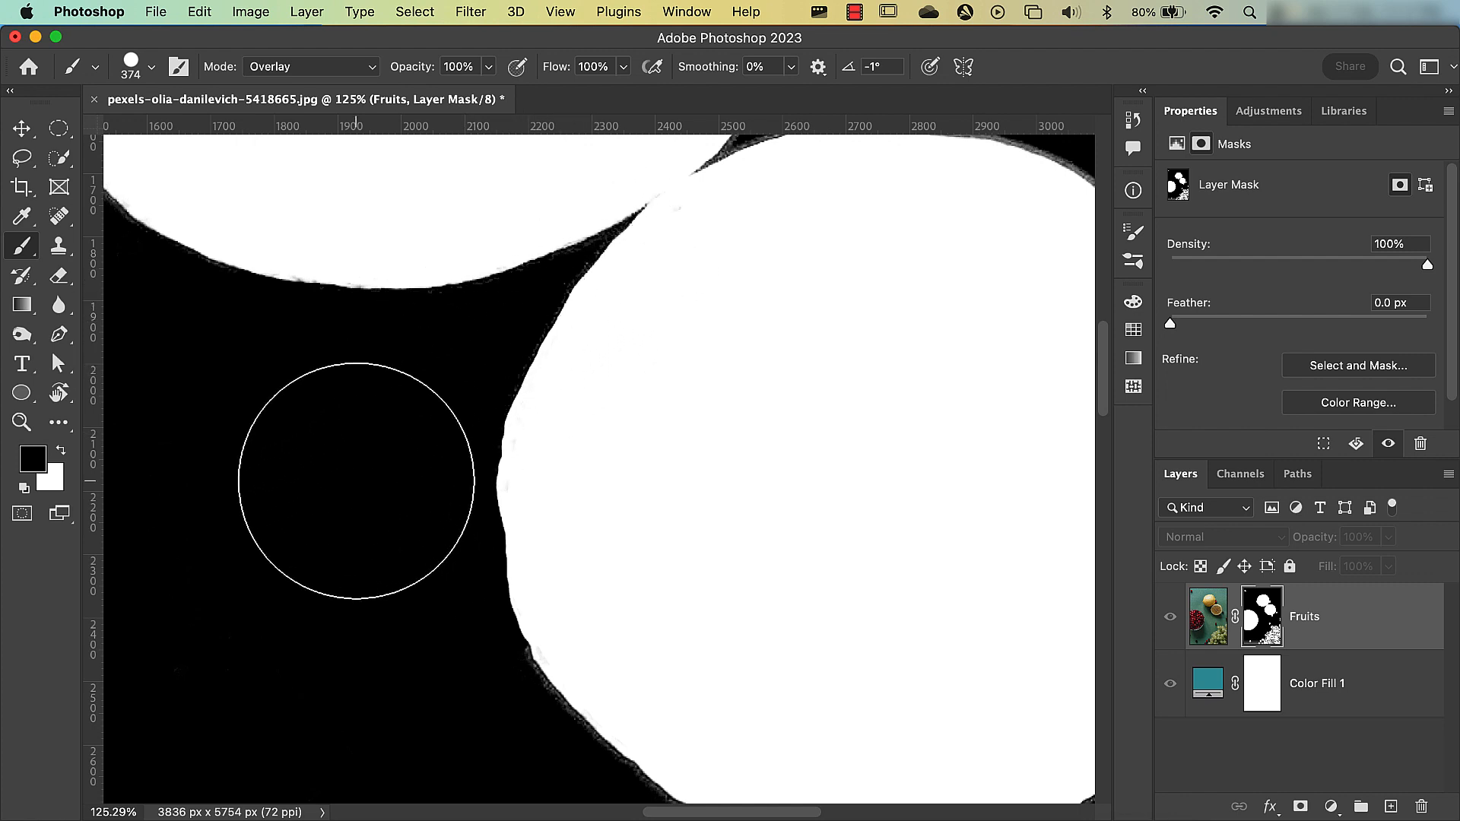